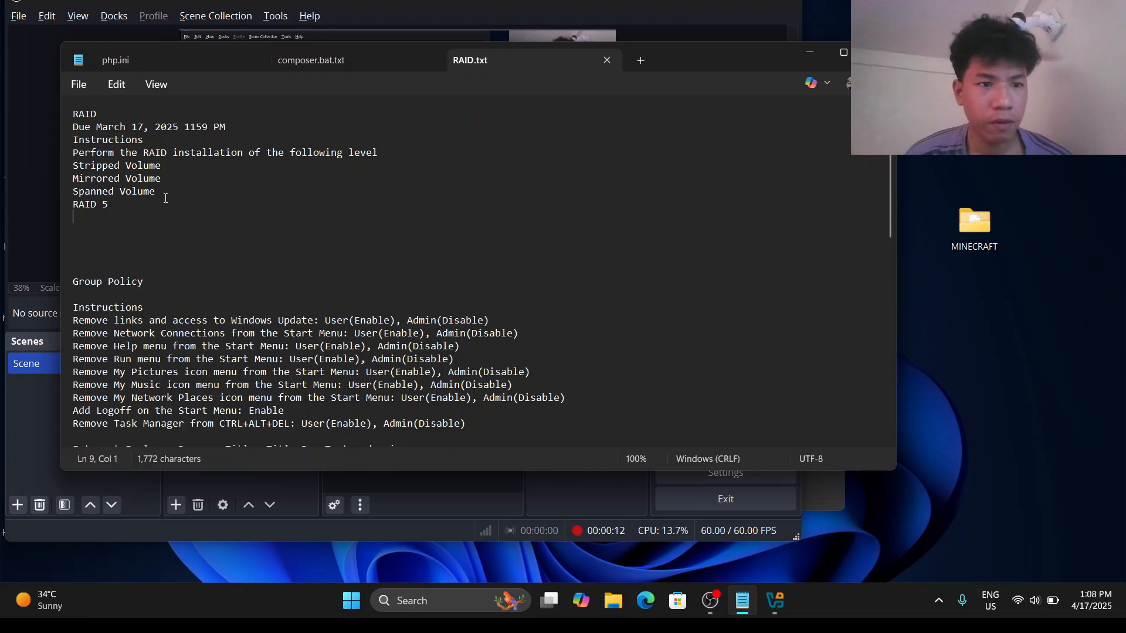
Delete the due date line below the RAID heading in RAID.txt
left_click_drag(165, 198, 71, 109)
left_click_drag(226, 127, 33, 125)
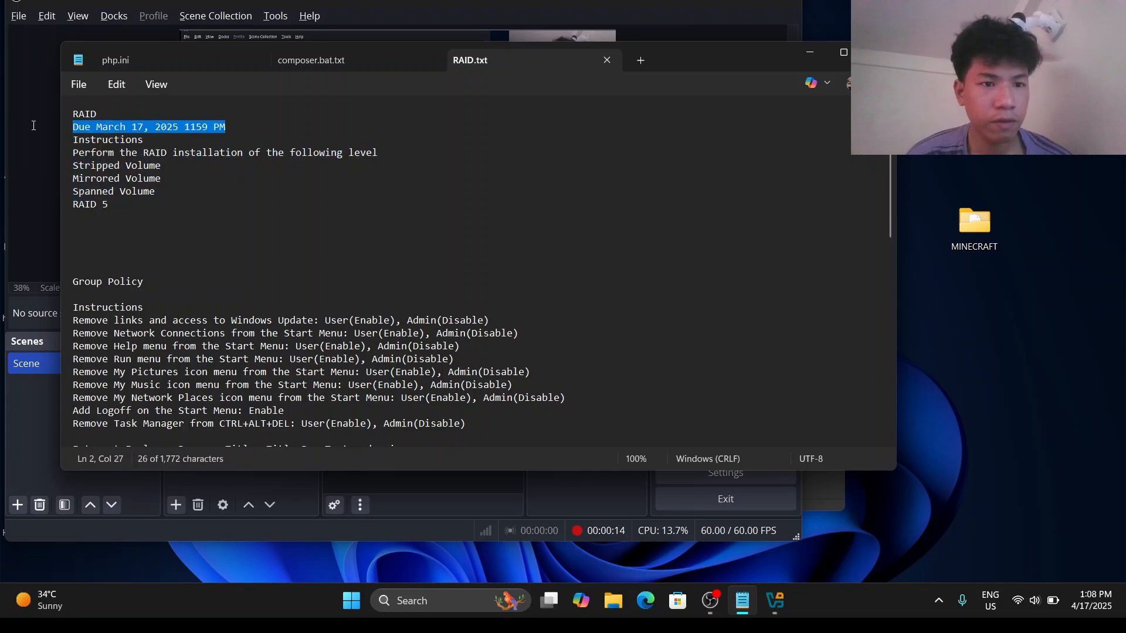
key("Delete")
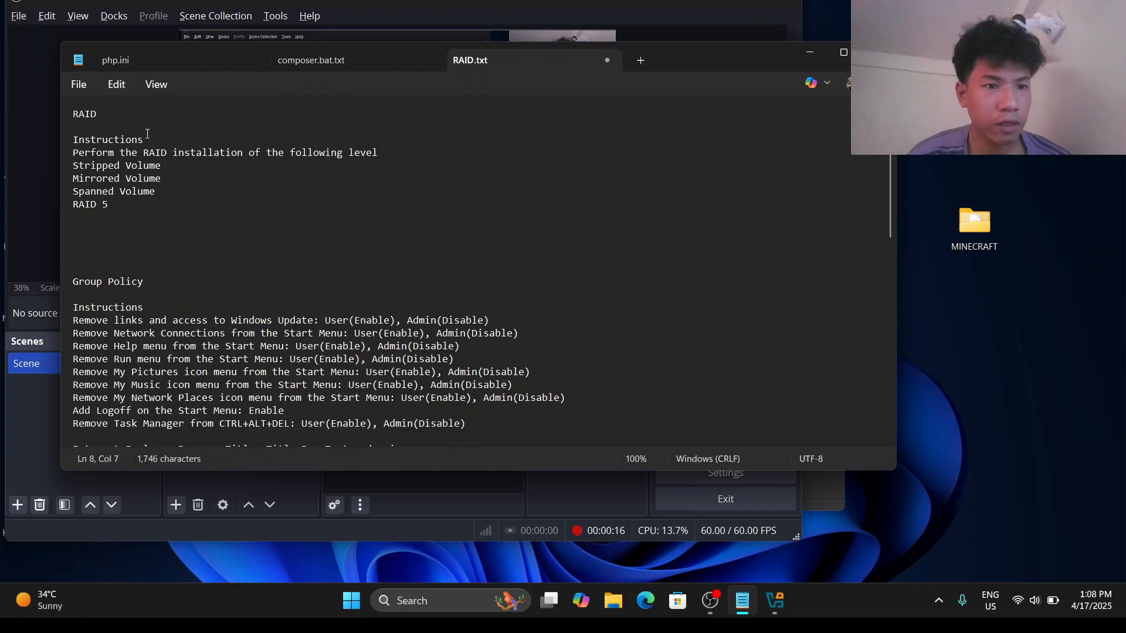
Read through the RAID installation instructions and the listed volume types in the notes
double_click(148, 133)
left_click(158, 191)
mouse_move(73, 152)
left_mouse_down()
mouse_move(191, 152)
mouse_move(63, 171)
left_mouse_up()
triple_click(371, 151)
left_click(362, 180)
left_click_drag(174, 183, 65, 195)
left_click(136, 207)
Switch to Oracle VirtualBox Manager and start the Windows 2008 Server virtual machine
key("alt+Tab")
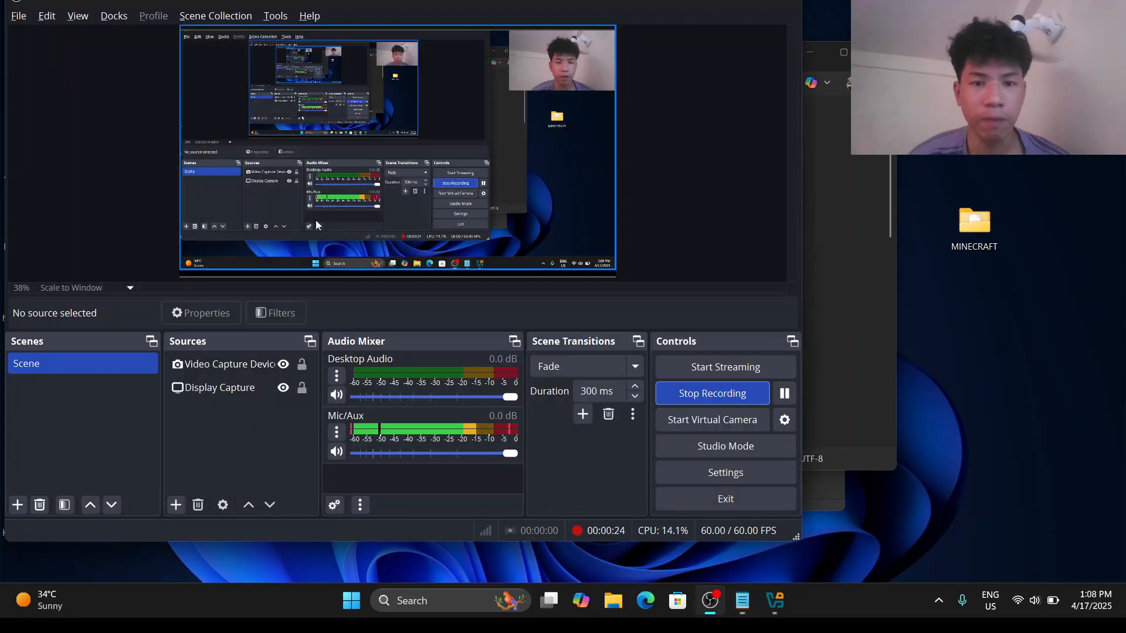
left_click(753, 2)
key("alt+Tab")
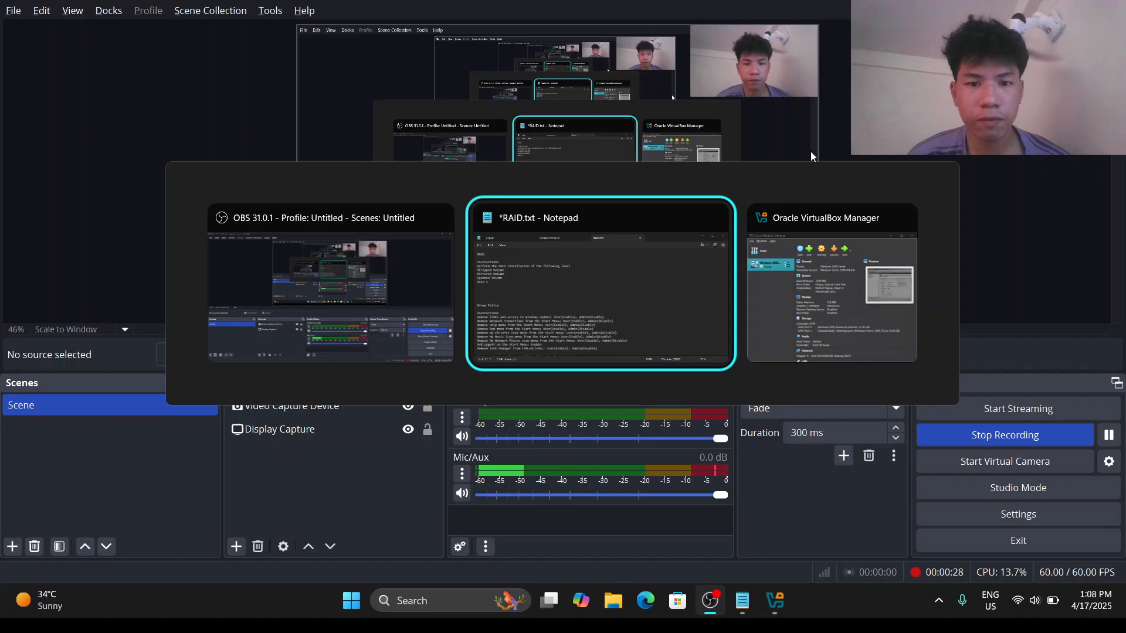
key("alt+Tab")
key("Tab")
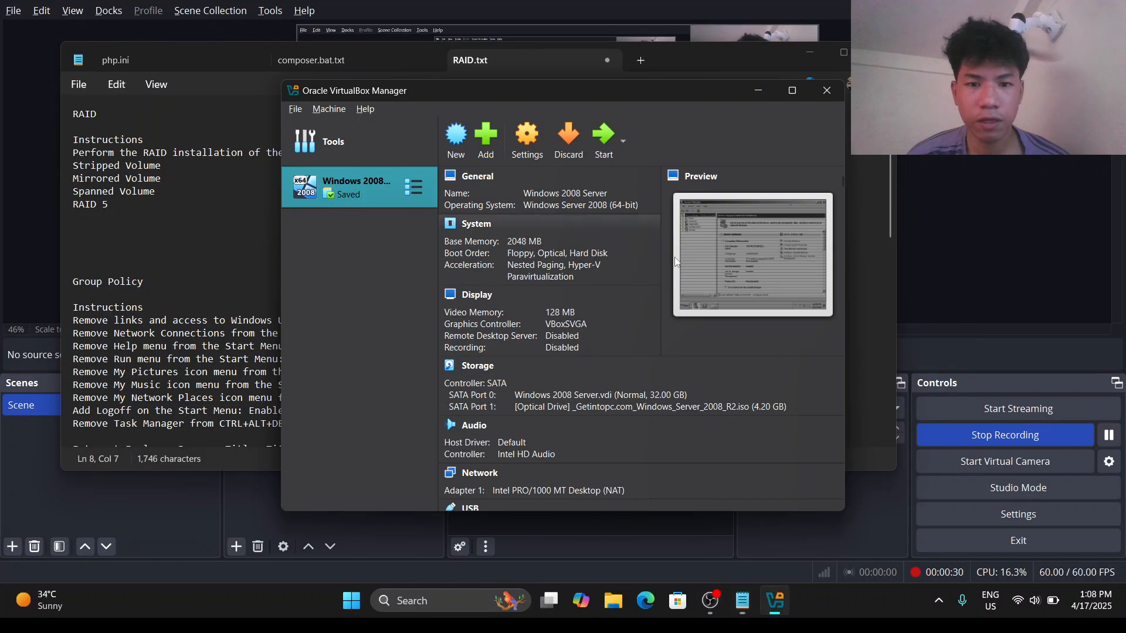
left_click(599, 144)
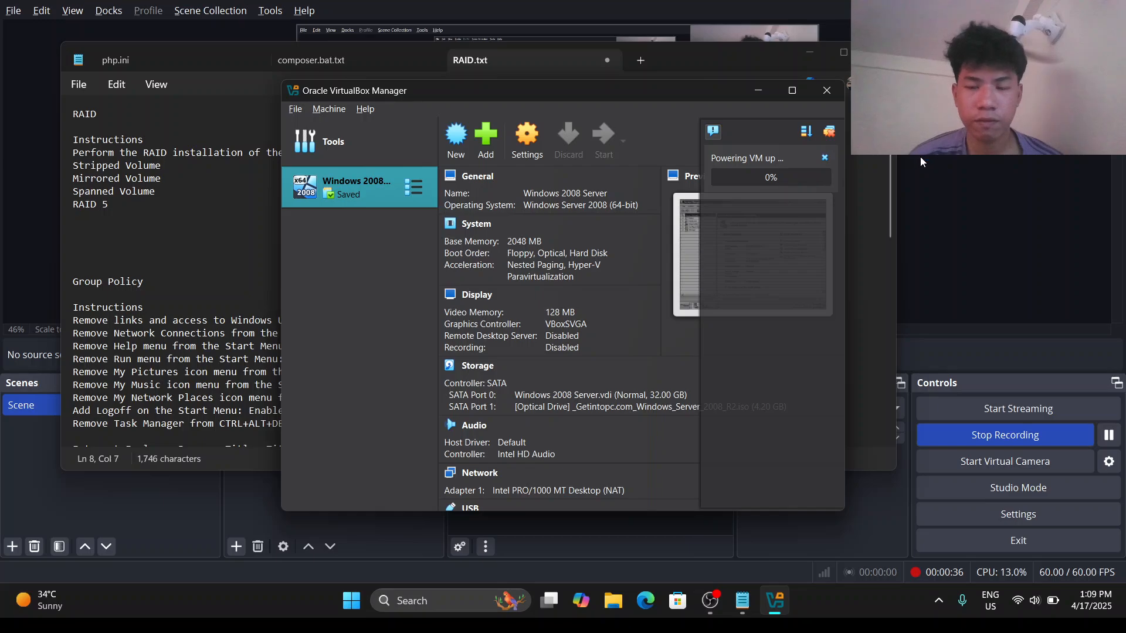
Minimize the OBS window so that only VirtualBox Manager and the notes remain on the desktop
key("alt+Tab")
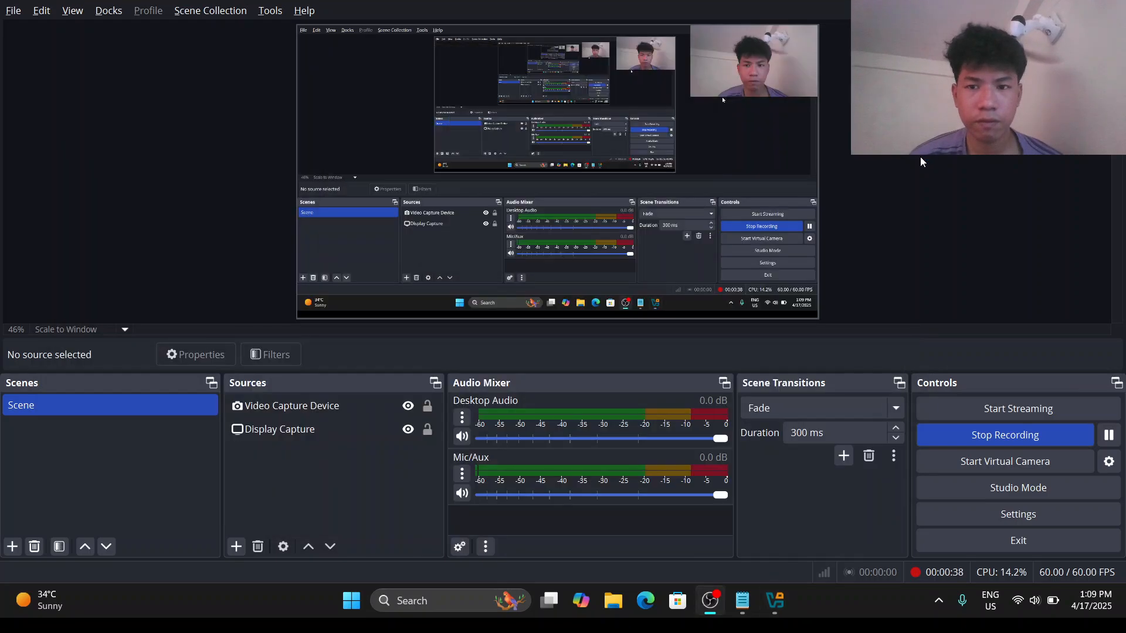
key("alt+Tab")
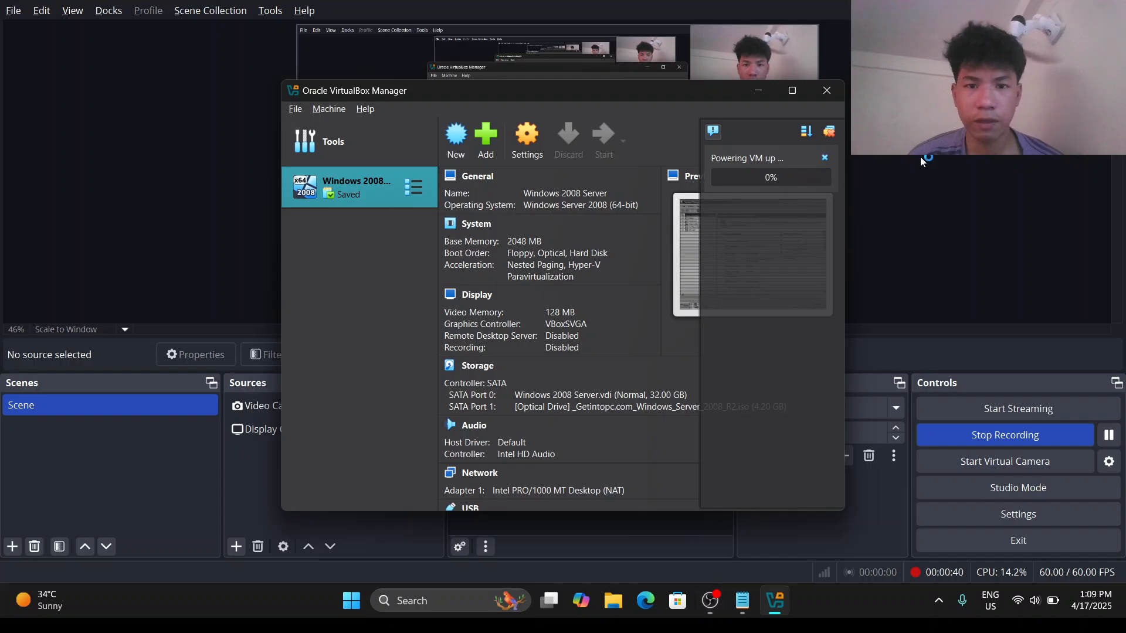
key("alt+Tab")
key("alt+Tab")
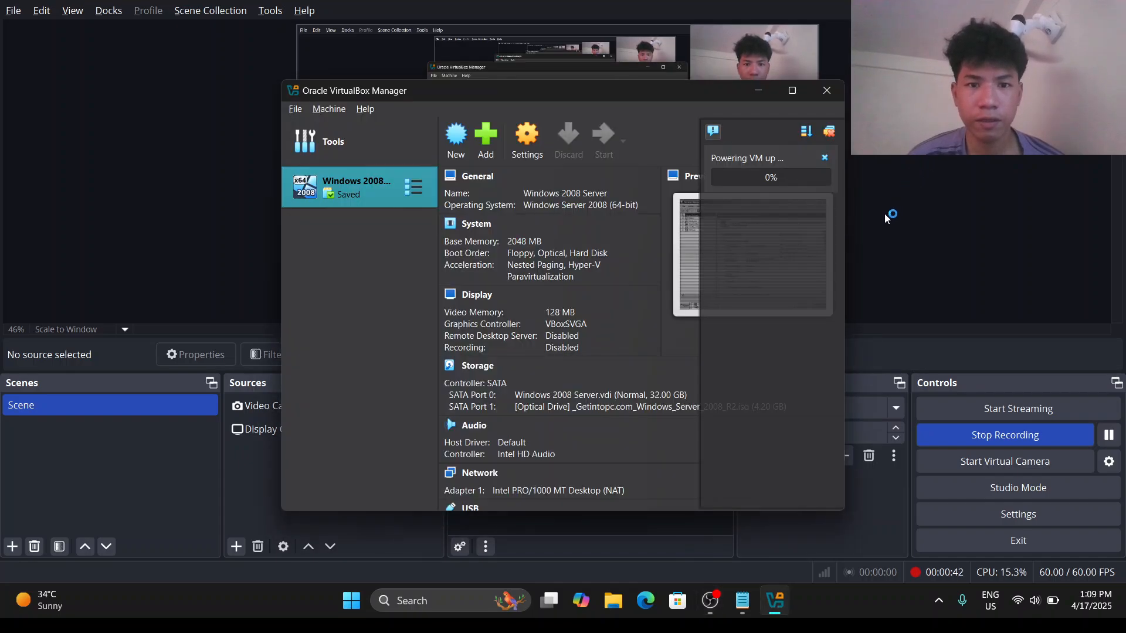
mouse_move(792, 91)
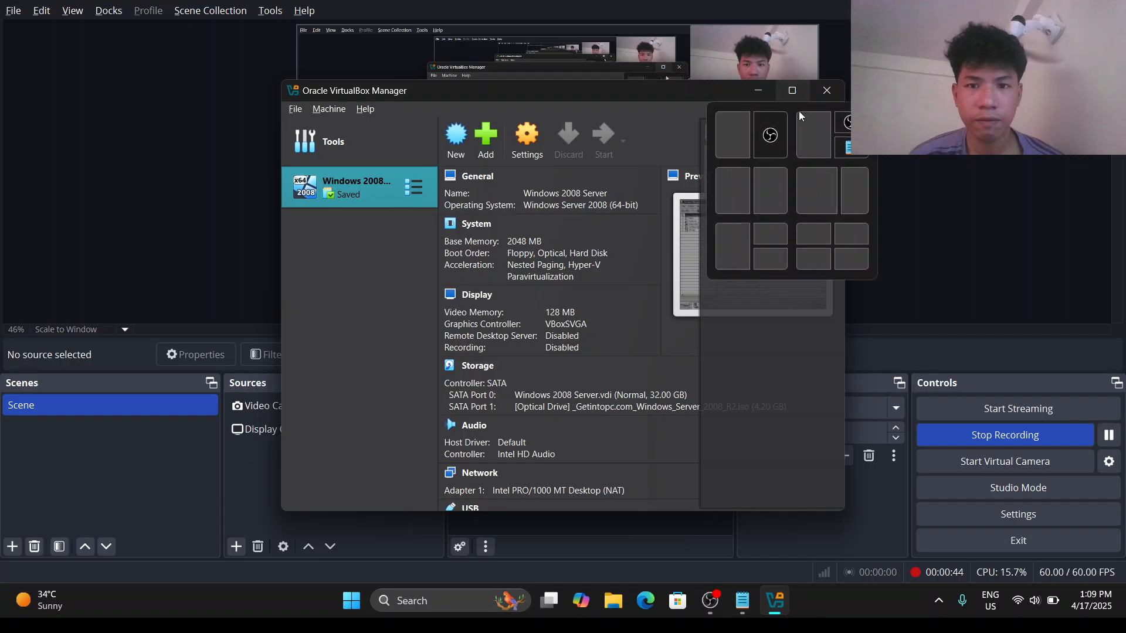
left_click(1041, 1)
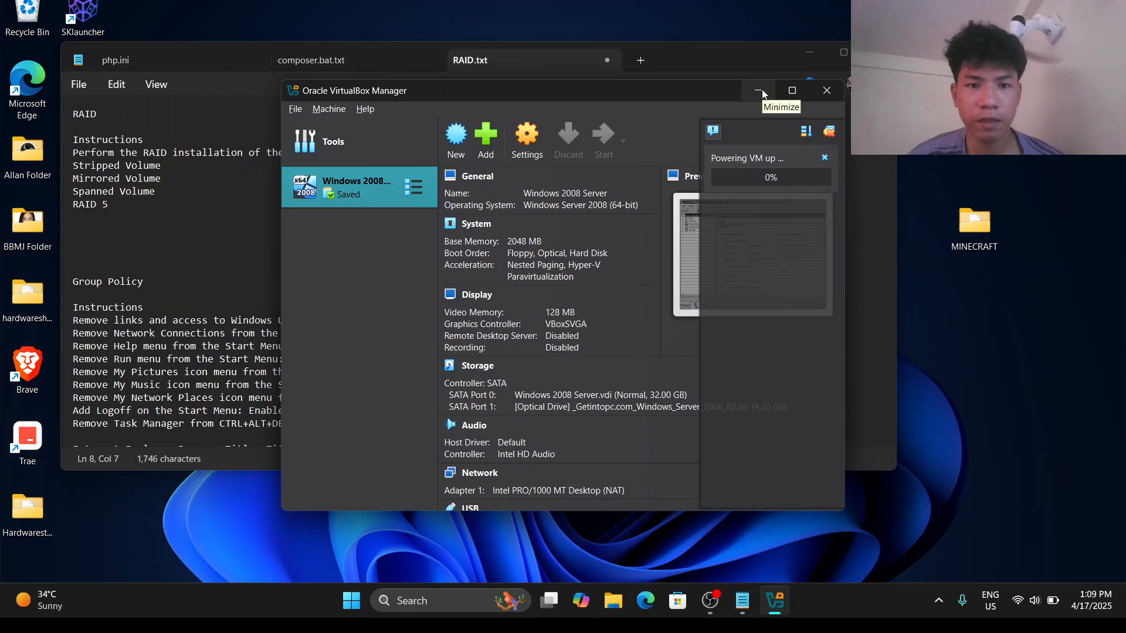
Narrow the RAID.txt Notepad window and move it clear of VirtualBox Manager, closing the detached composer.bat.txt window
left_click(776, 58)
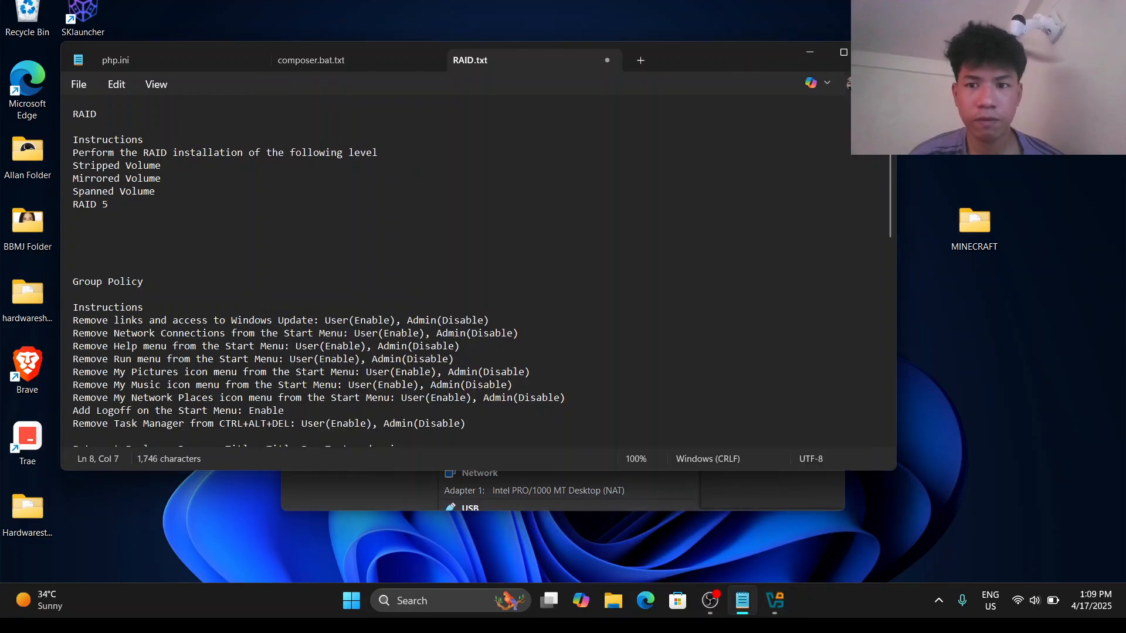
left_click_drag(896, 234, 594, 234)
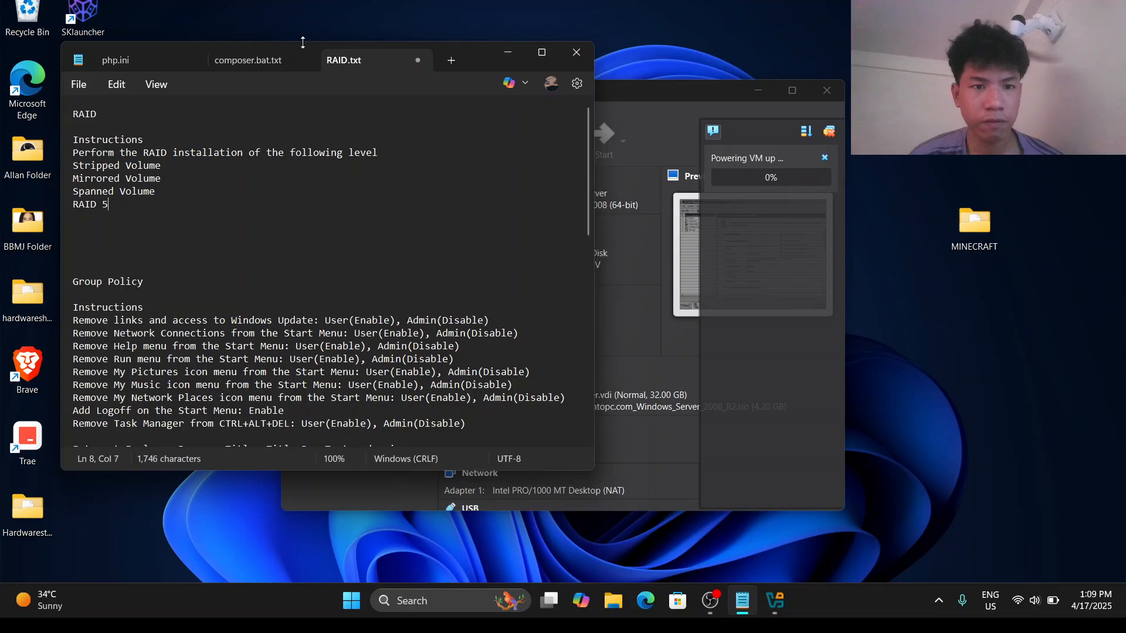
left_click_drag(301, 51, 256, 23)
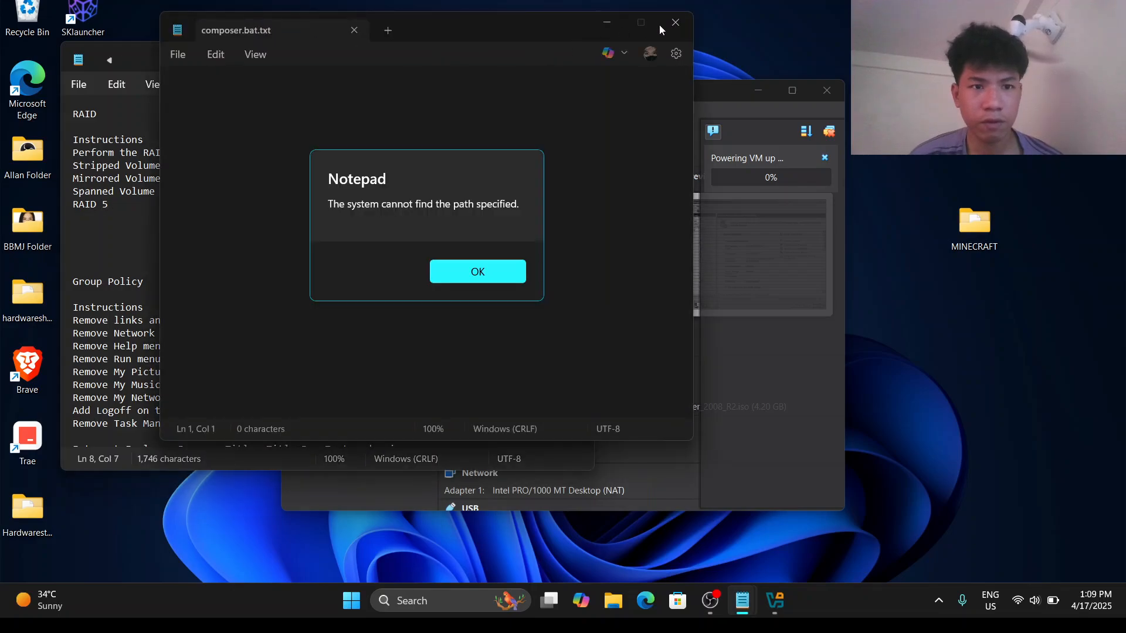
left_click(497, 266)
left_click(675, 22)
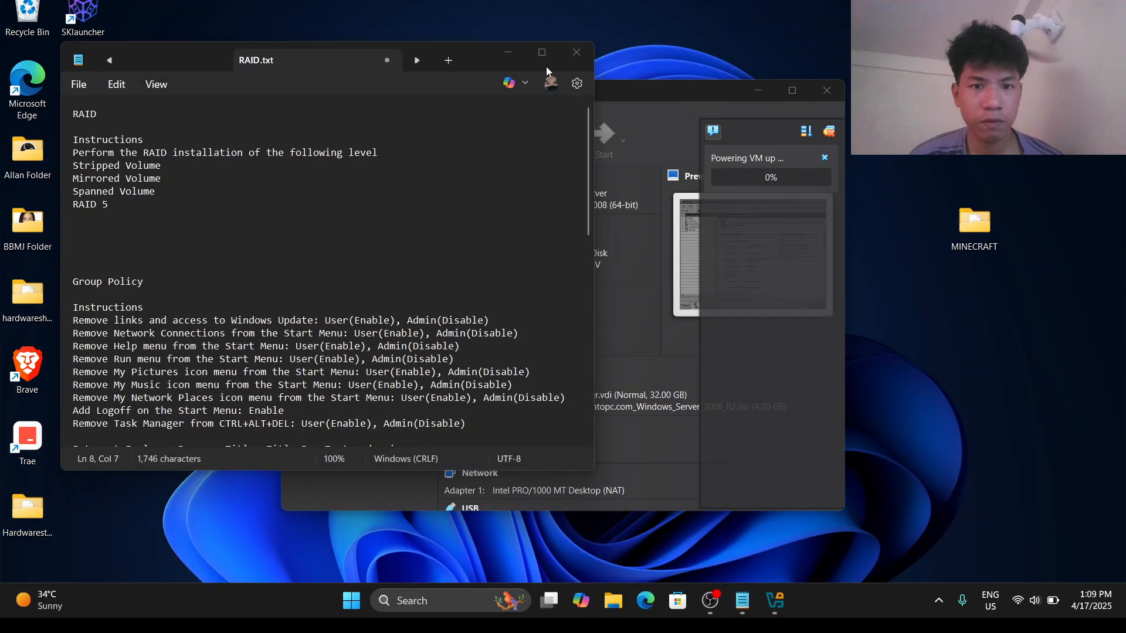
left_click_drag(463, 58, 435, 21)
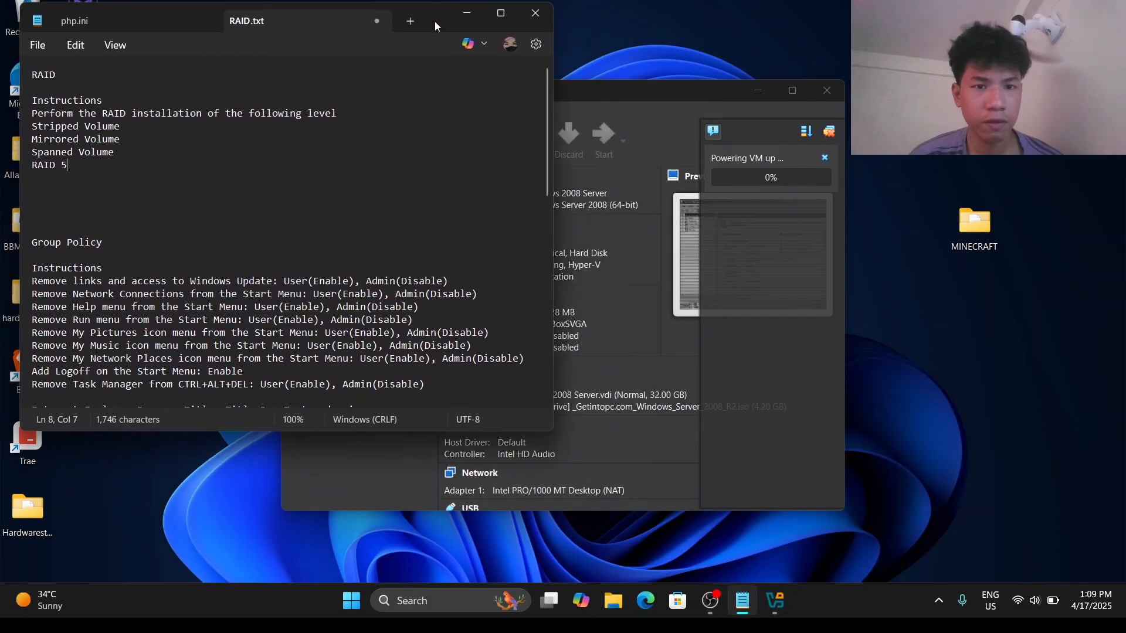
Review the Group Policy instructions and the Stripped Volume entry in RAID.txt
scroll(342, 177, "down", 2)
scroll(342, 177, "down", 8)
scroll(246, 208, "up", 10)
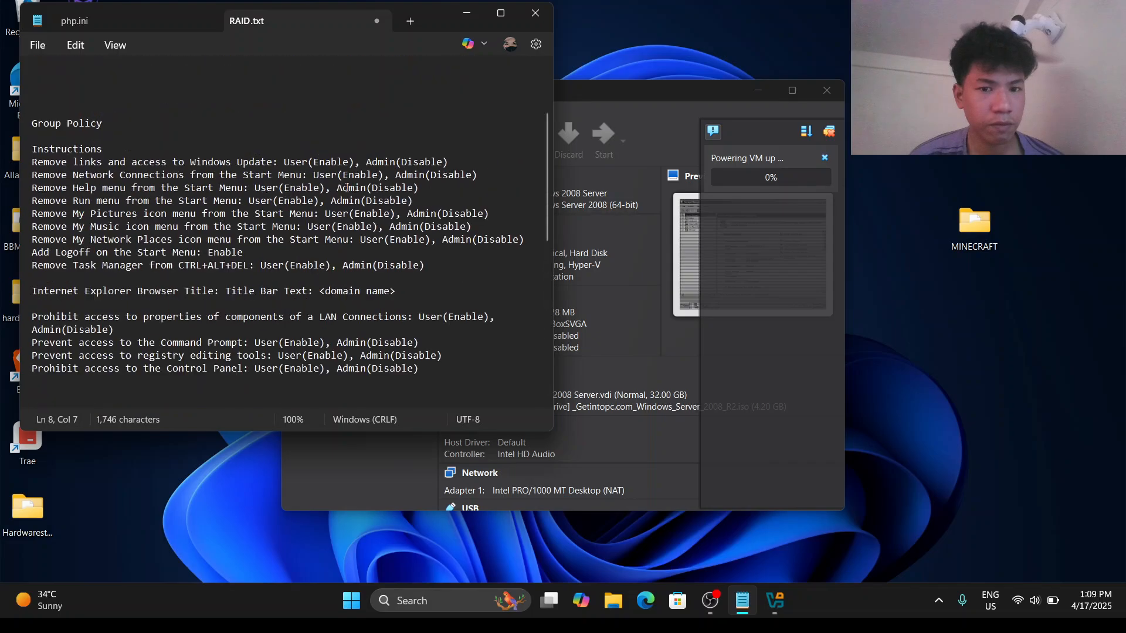
left_click_drag(120, 126, 31, 122)
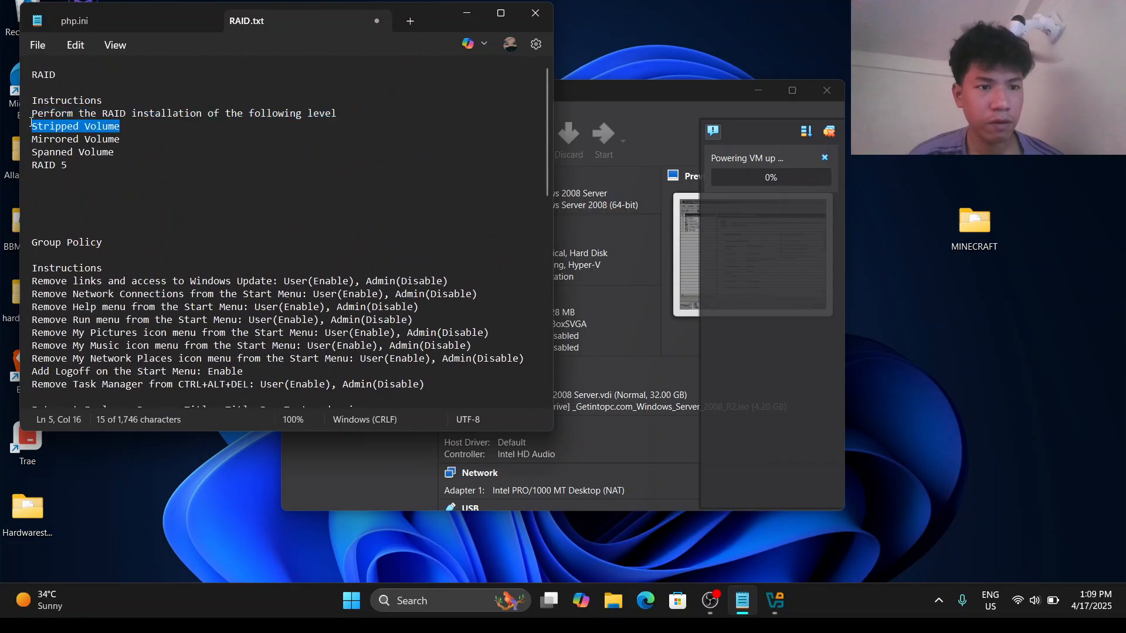
Log off the Windows Server guest session, forcing the programs that are still open to close
left_click(688, 97)
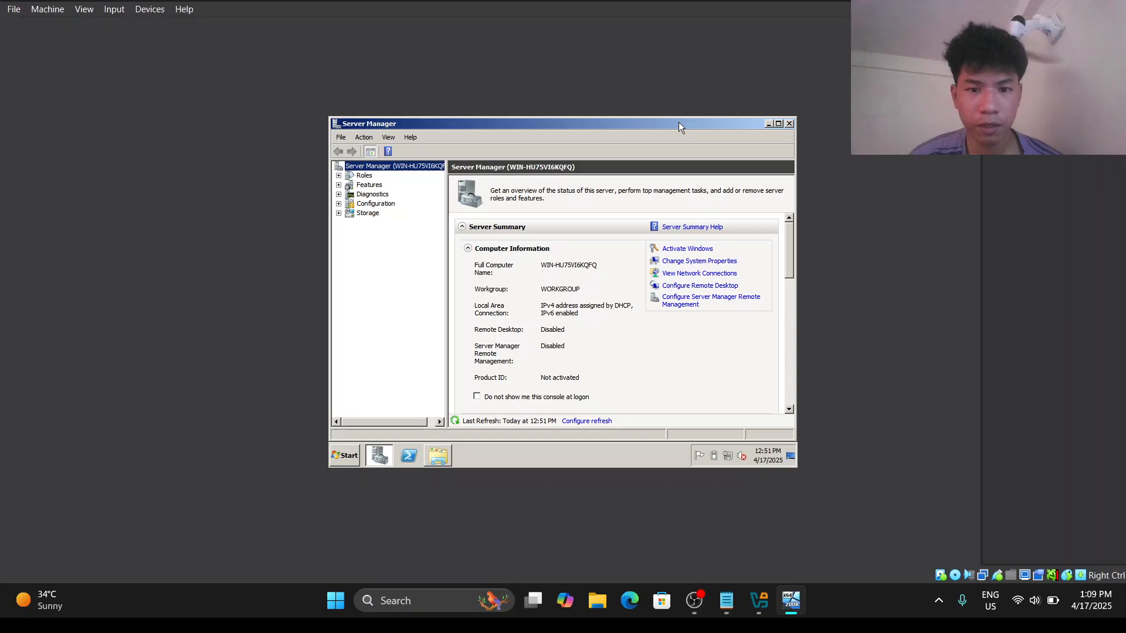
left_click(347, 458)
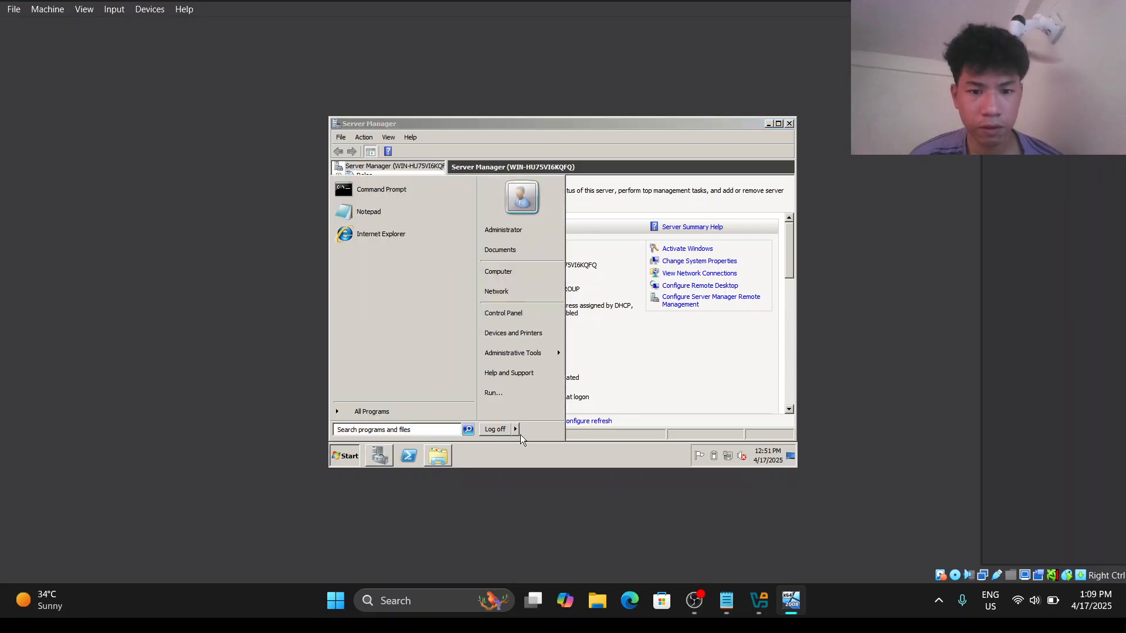
left_click(502, 434)
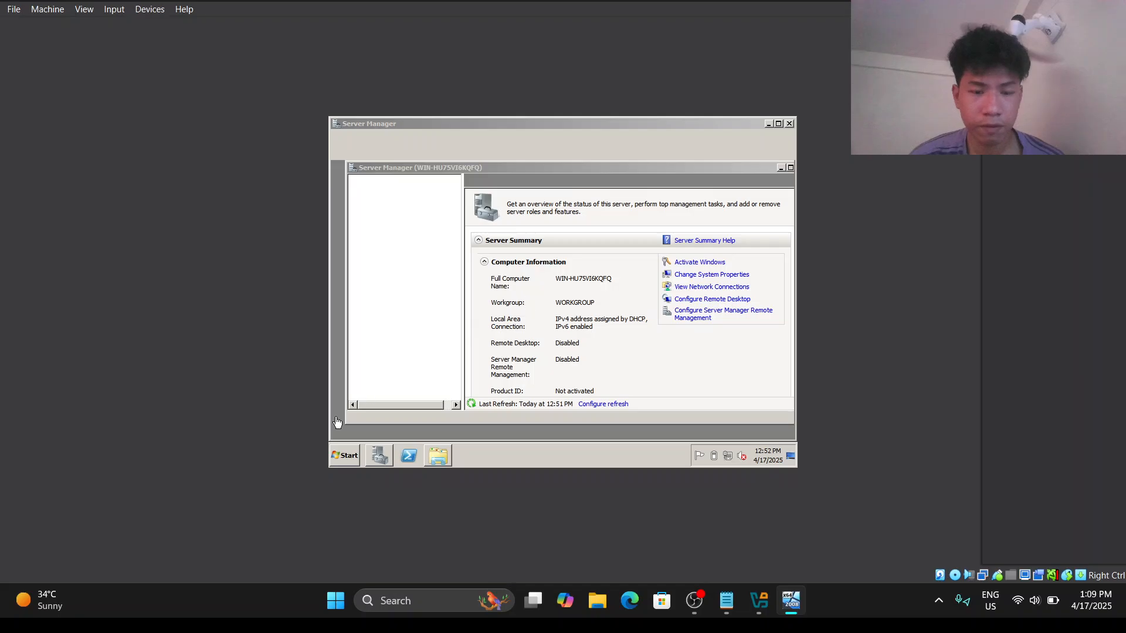
left_click(345, 456)
left_click(493, 429)
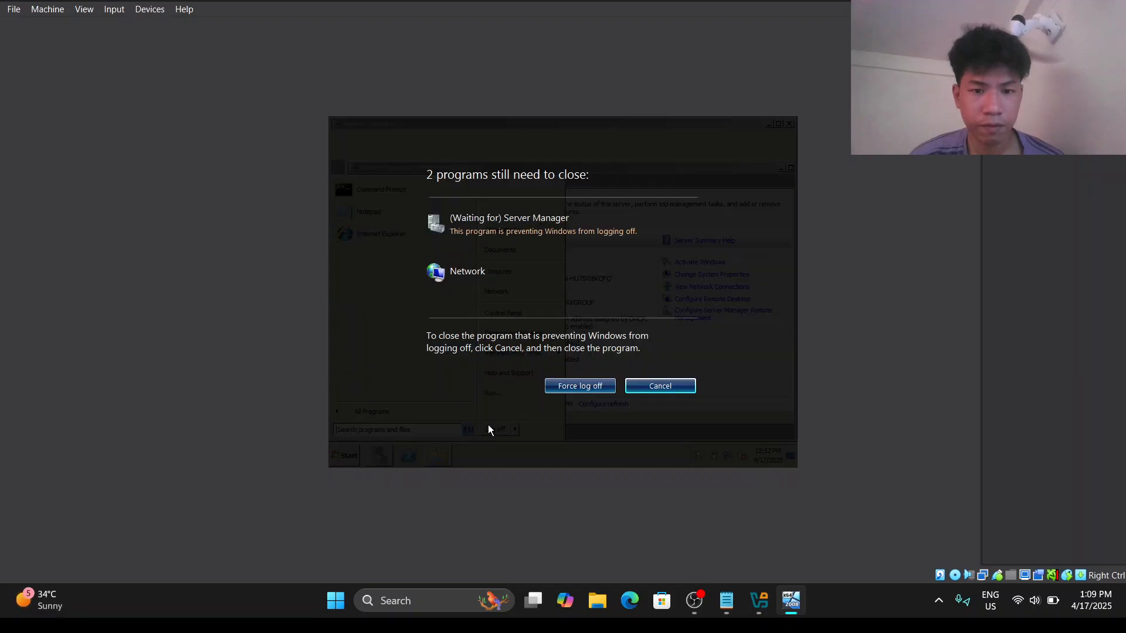
left_click(581, 391)
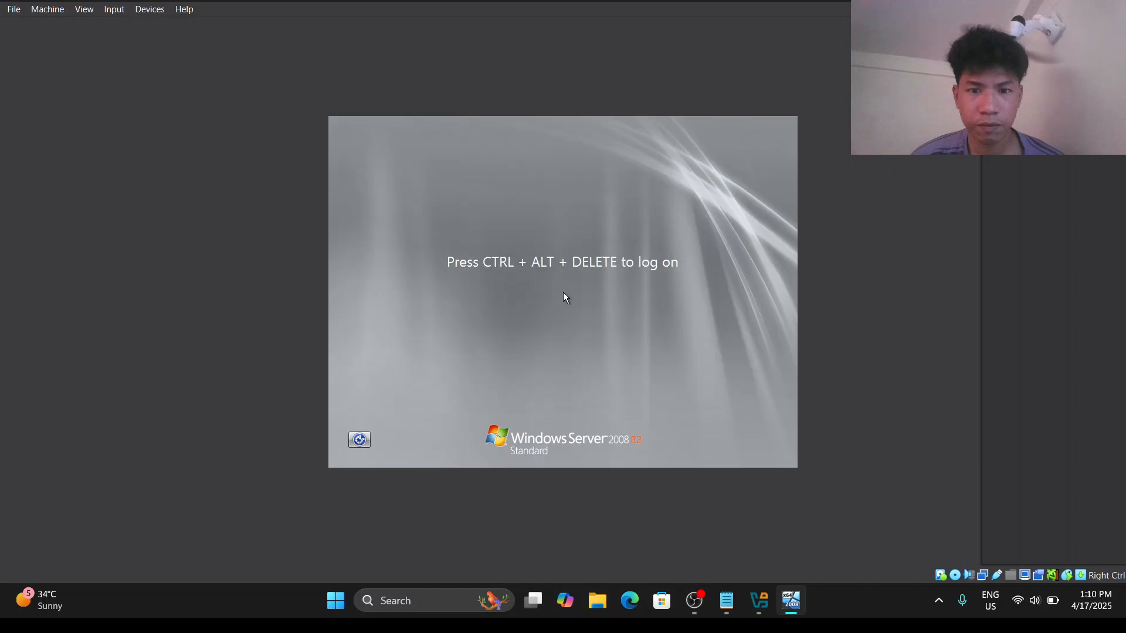
Close the Windows 2008 Server virtual machine by powering it off
left_click(1113, 2)
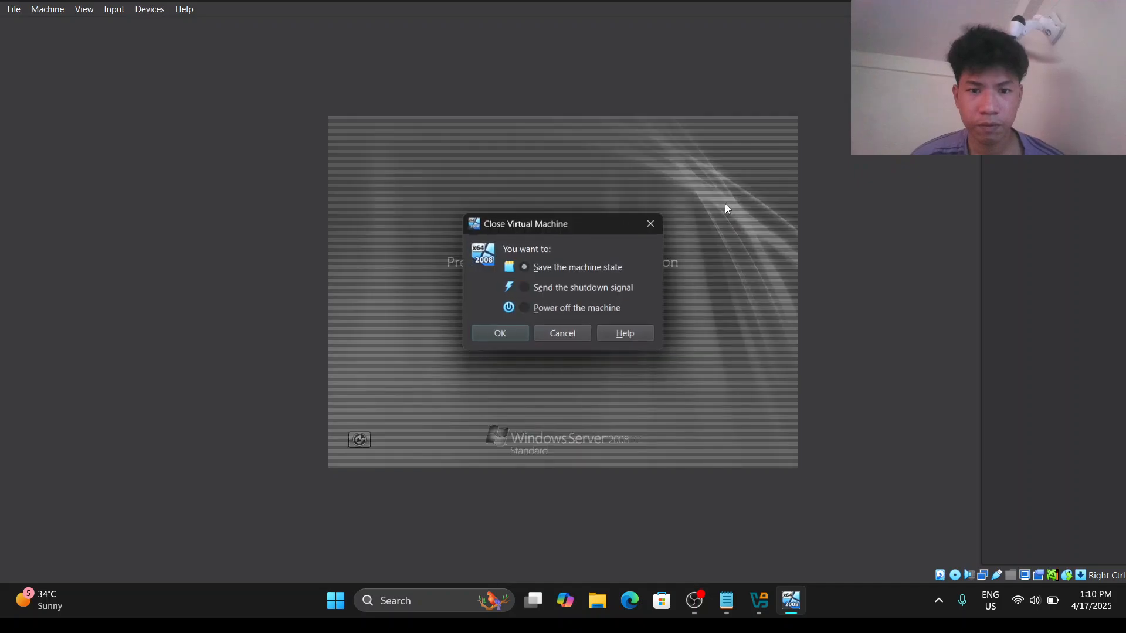
left_click(530, 308)
left_click(499, 334)
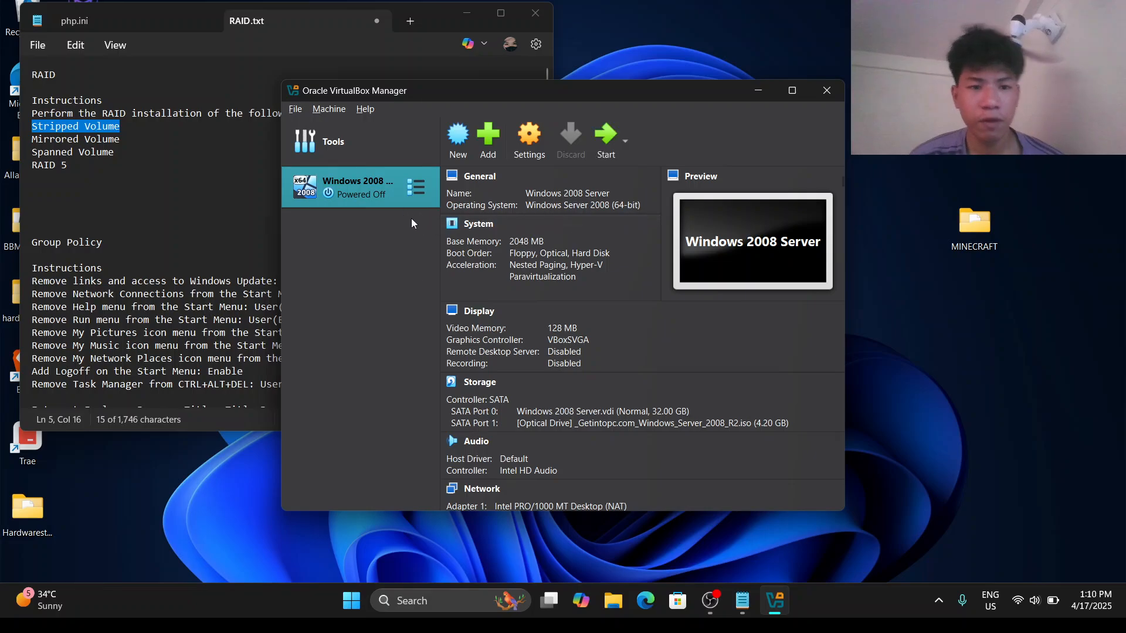
Minimize the OBS and Notepad windows, leaving only VirtualBox Manager on the desktop
key("alt+Tab")
key("alt+Tab")
key("alt+Tab")
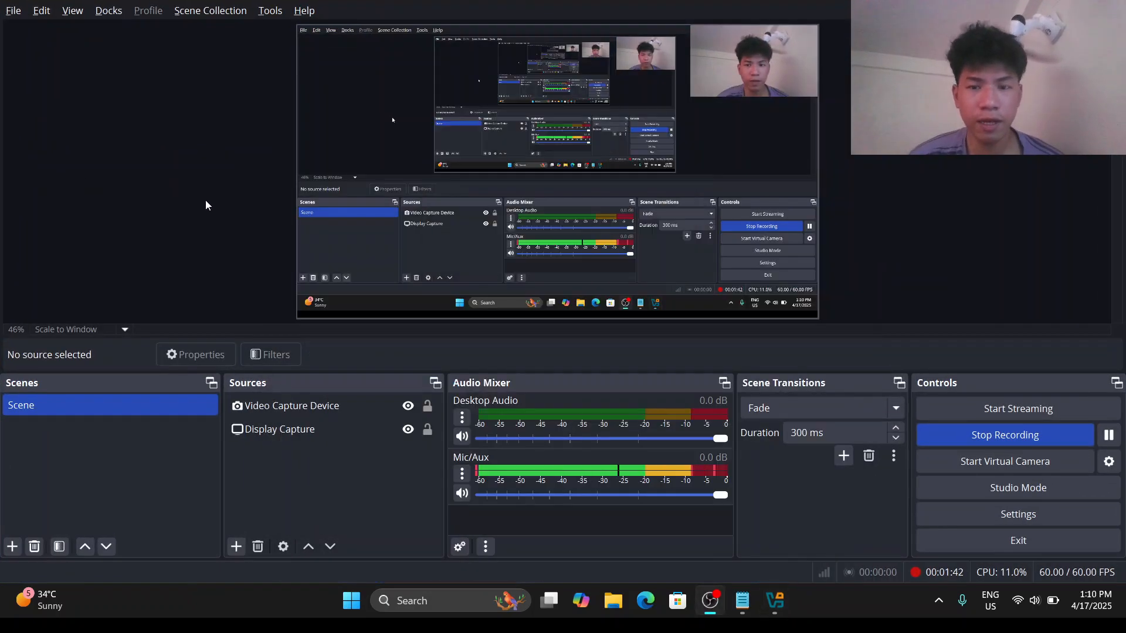
key("alt+Tab")
key("alt+Tab")
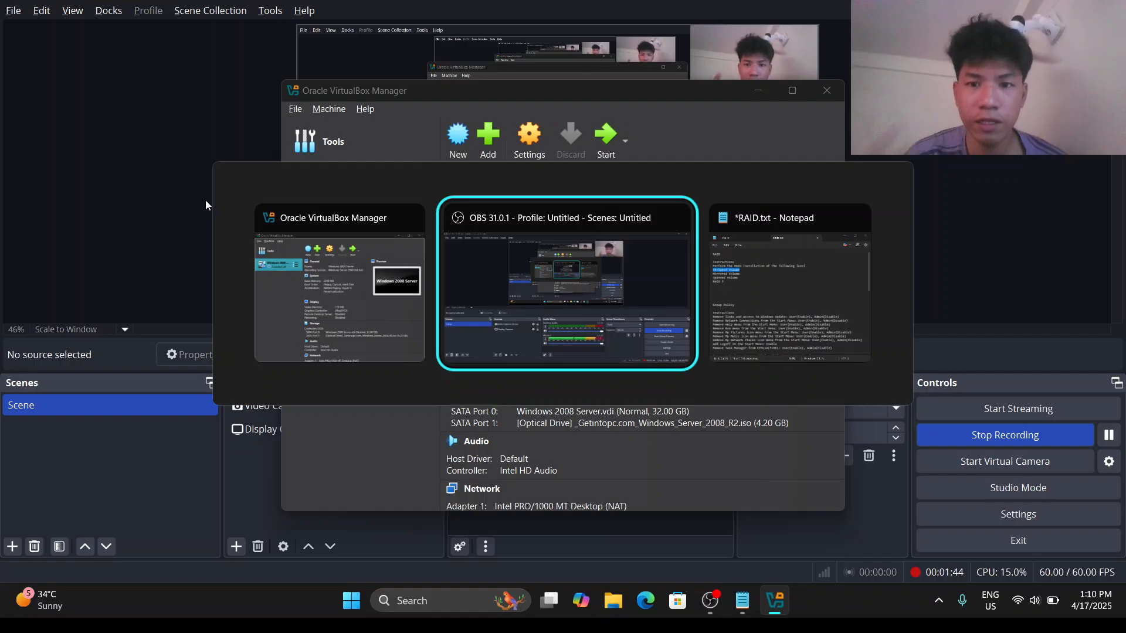
left_click(364, 286)
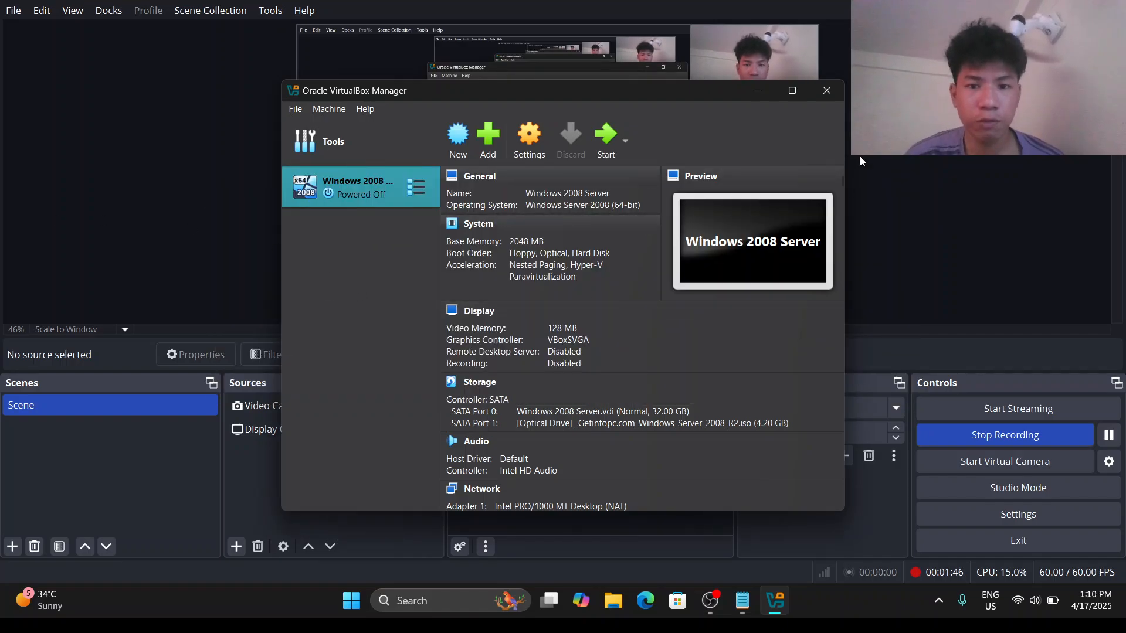
left_click(1041, 2)
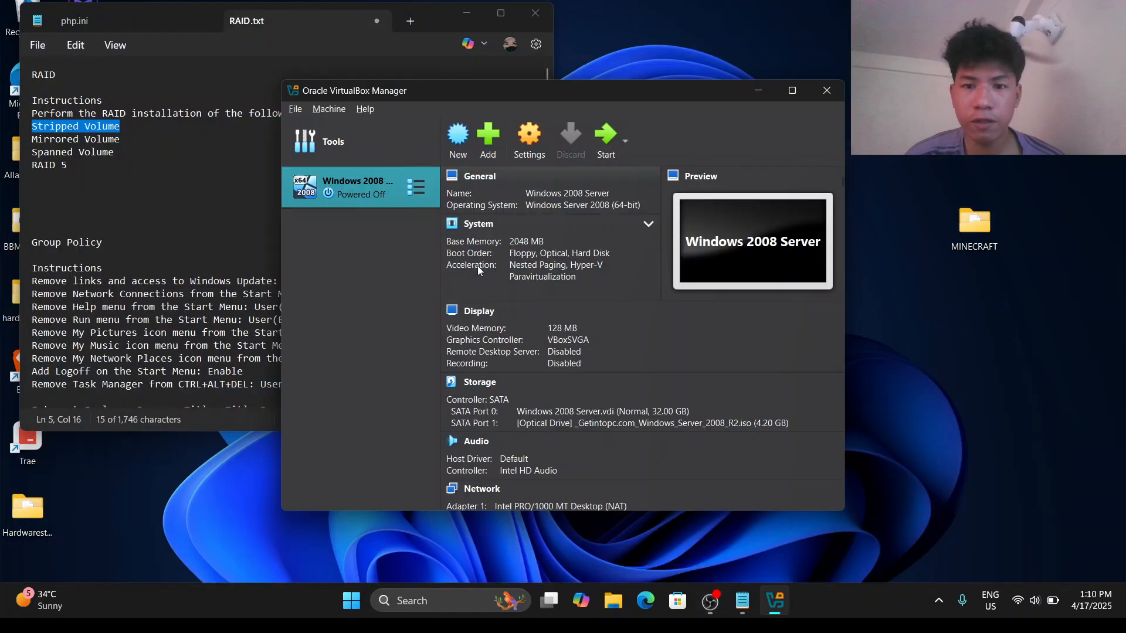
left_click(470, 13)
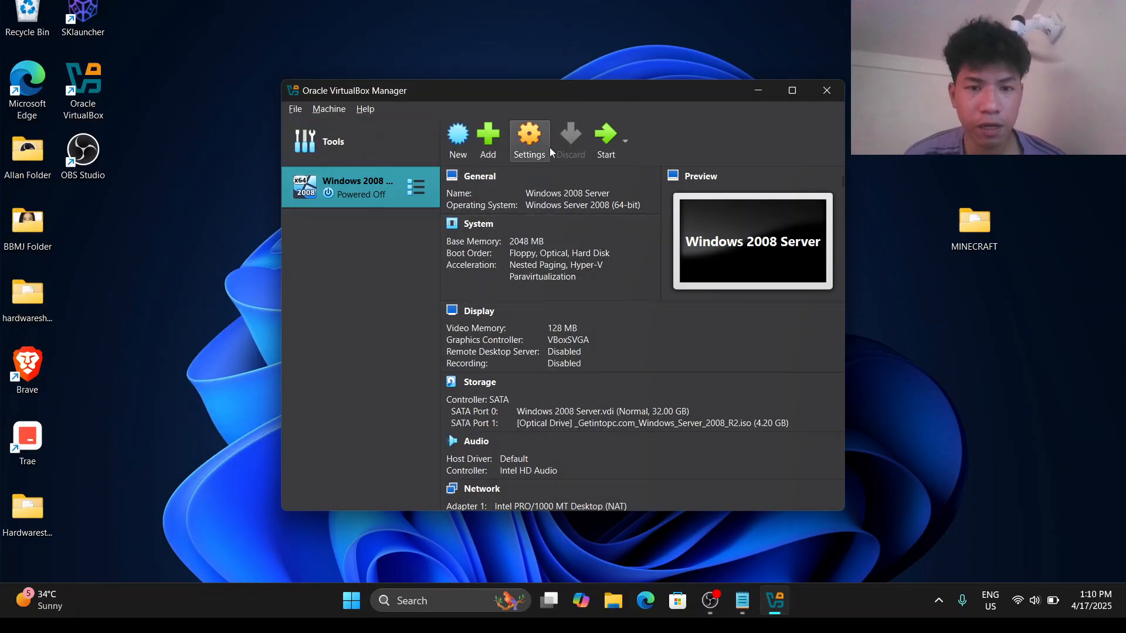
Open the Windows 2008 Server machine's storage settings and select its Windows 2008 Server.vdi disk
left_click(525, 146)
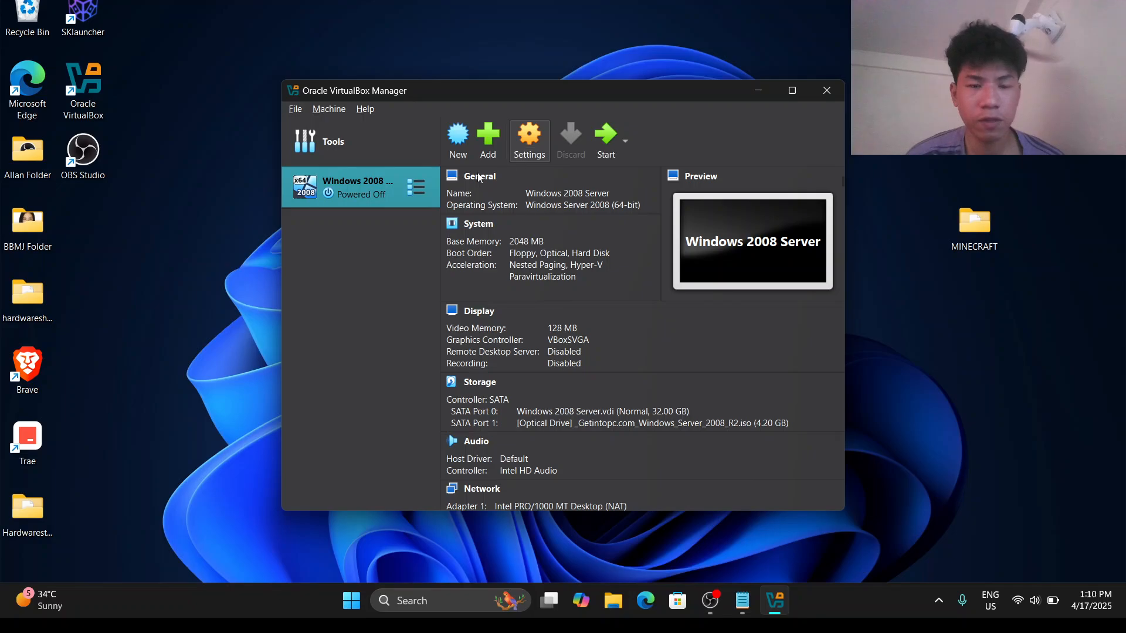
left_click(334, 219)
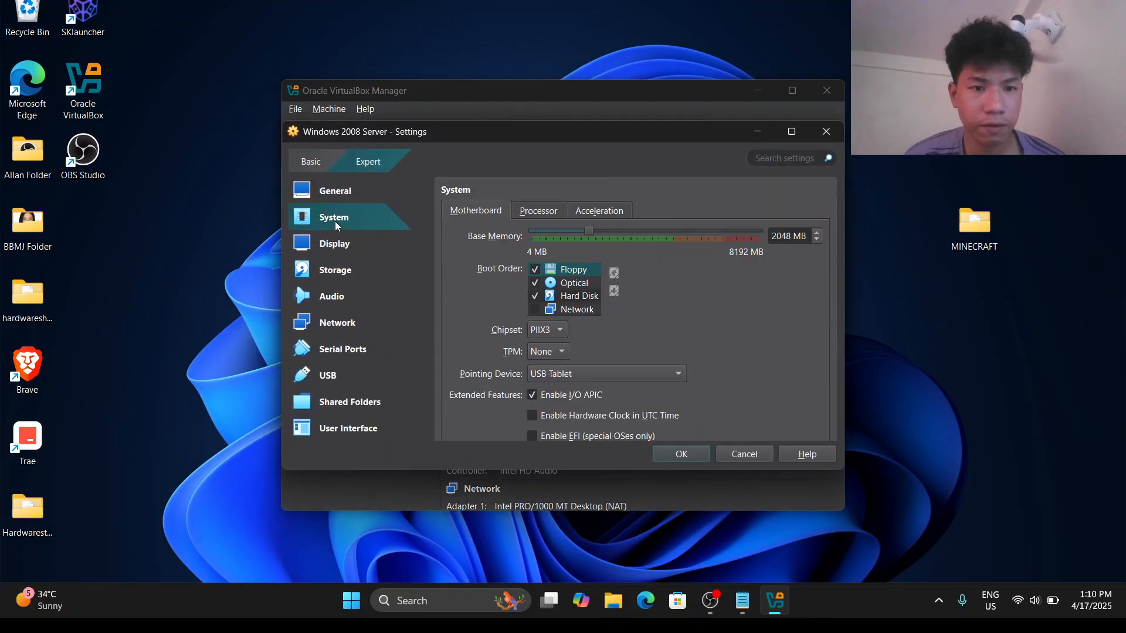
left_click(338, 250)
left_click(352, 270)
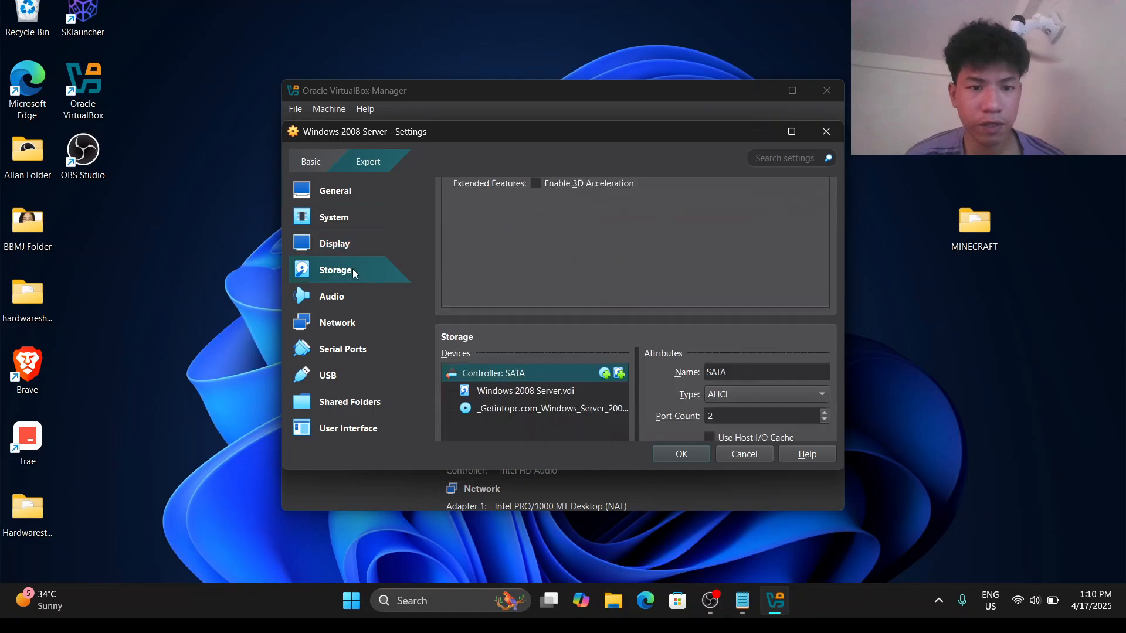
left_click(313, 296)
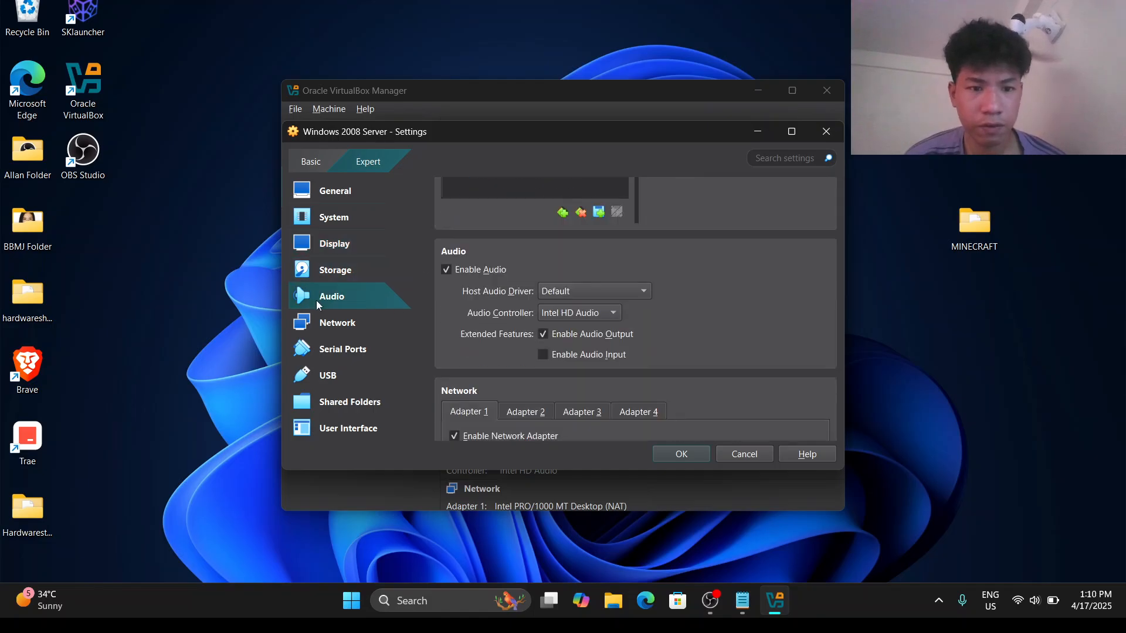
left_click(334, 244)
left_click(334, 269)
left_click(329, 248)
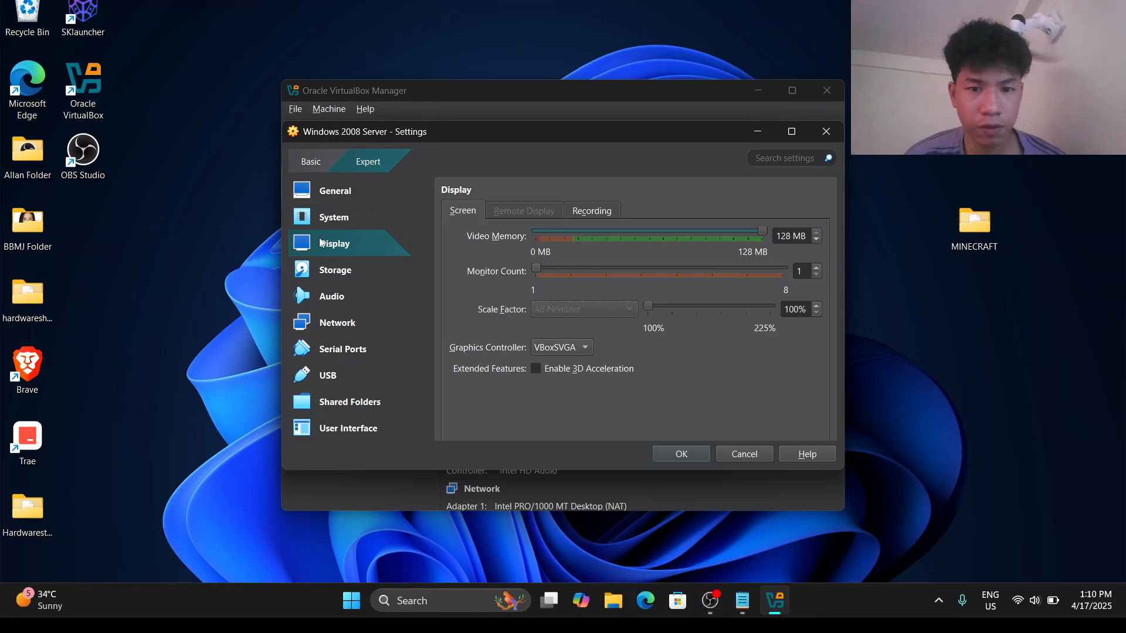
left_click(337, 274)
left_click(586, 262)
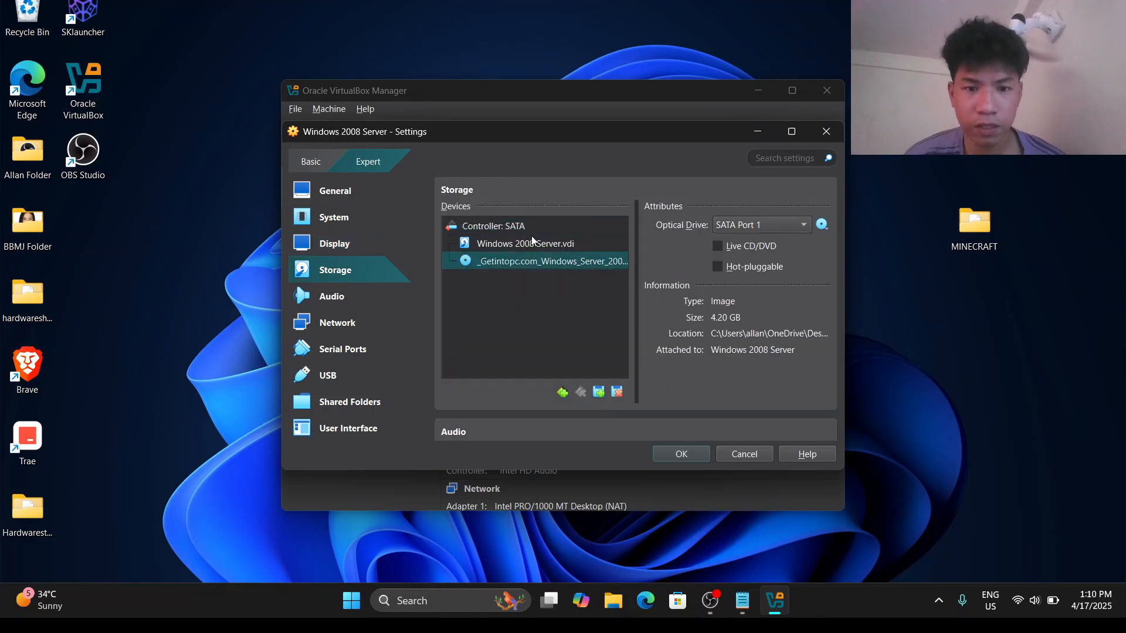
left_click(532, 241)
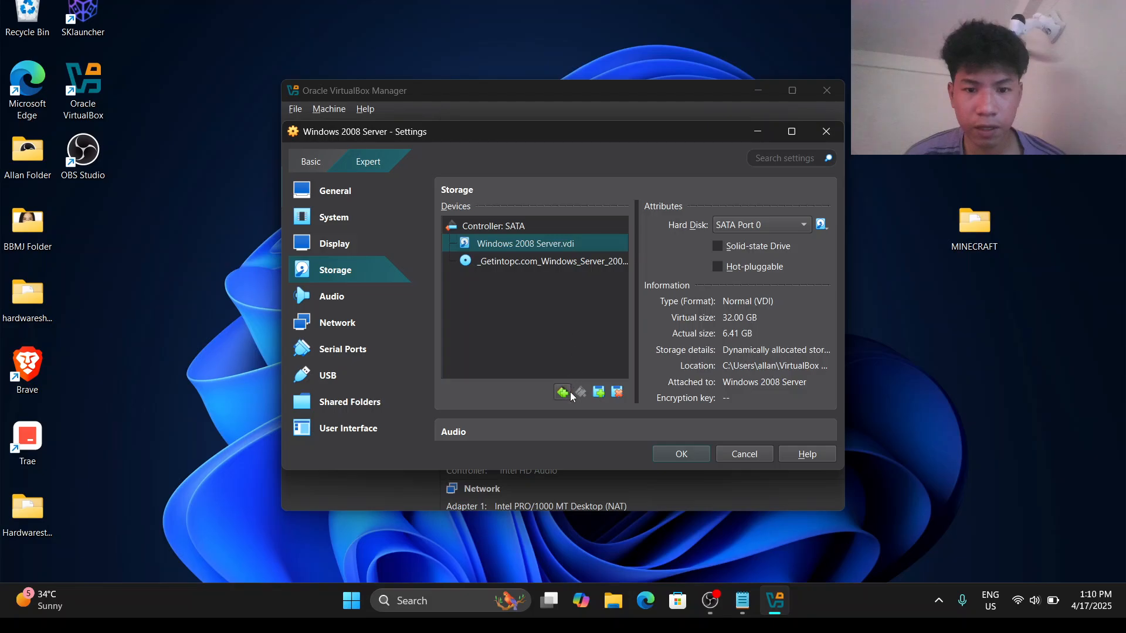
Start adding a hard disk to the SATA controller and dismiss the chooser for existing disk files
left_click(599, 392)
left_click(606, 396)
left_click(605, 395)
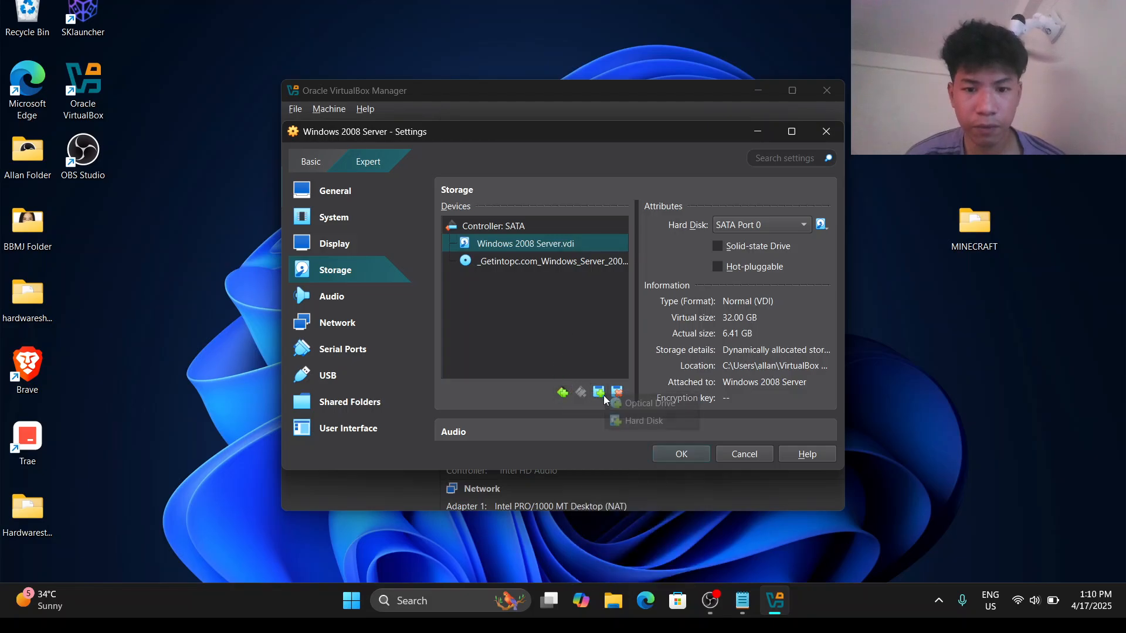
left_click(659, 426)
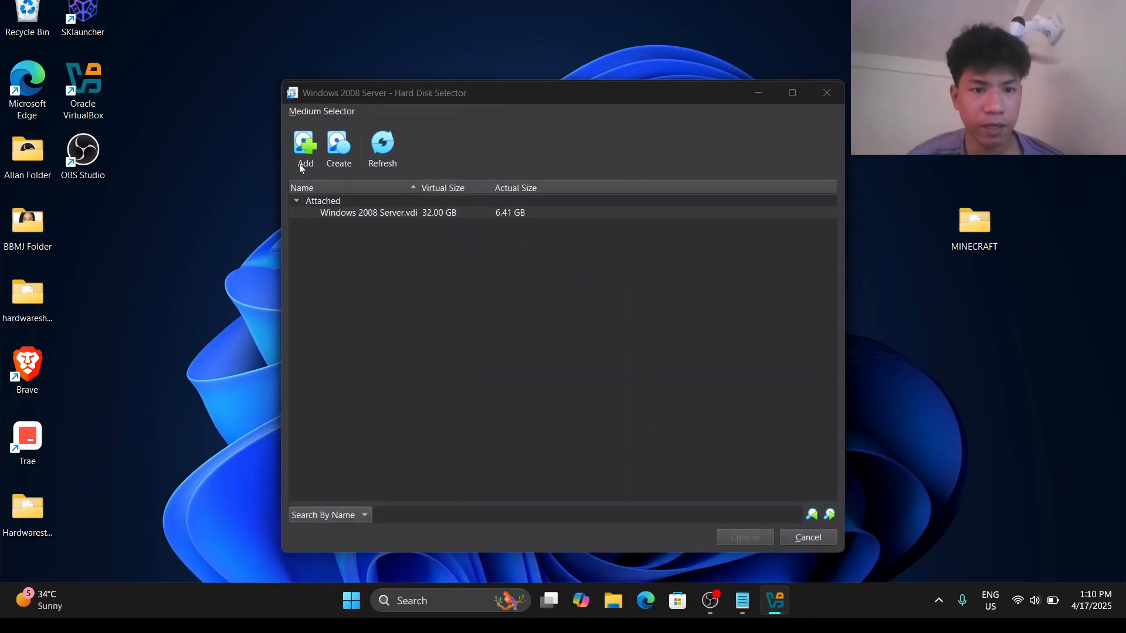
left_click(305, 160)
left_click(827, 115)
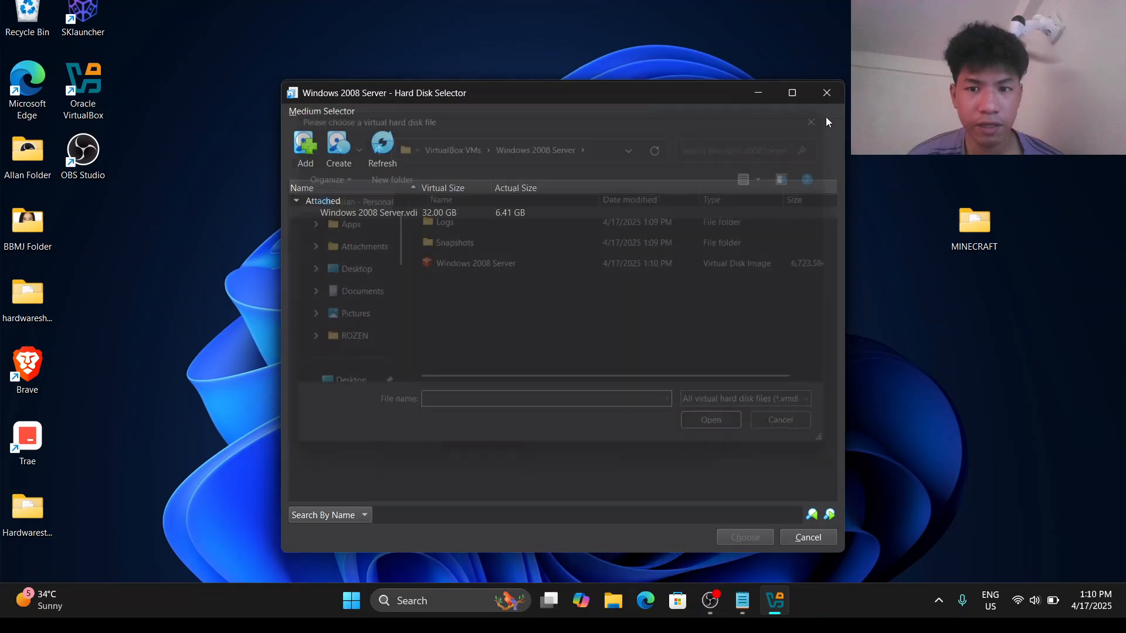
Create a new 4.00 MB VDI virtual hard disk without pre-allocating its full size
left_click(338, 156)
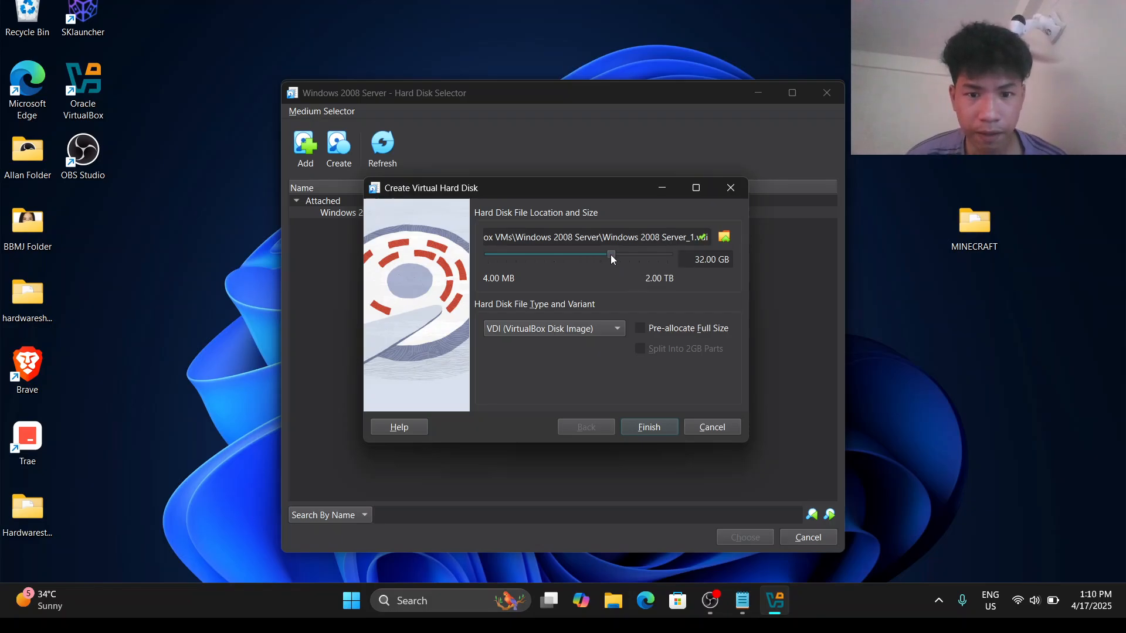
left_click_drag(610, 255, 498, 256)
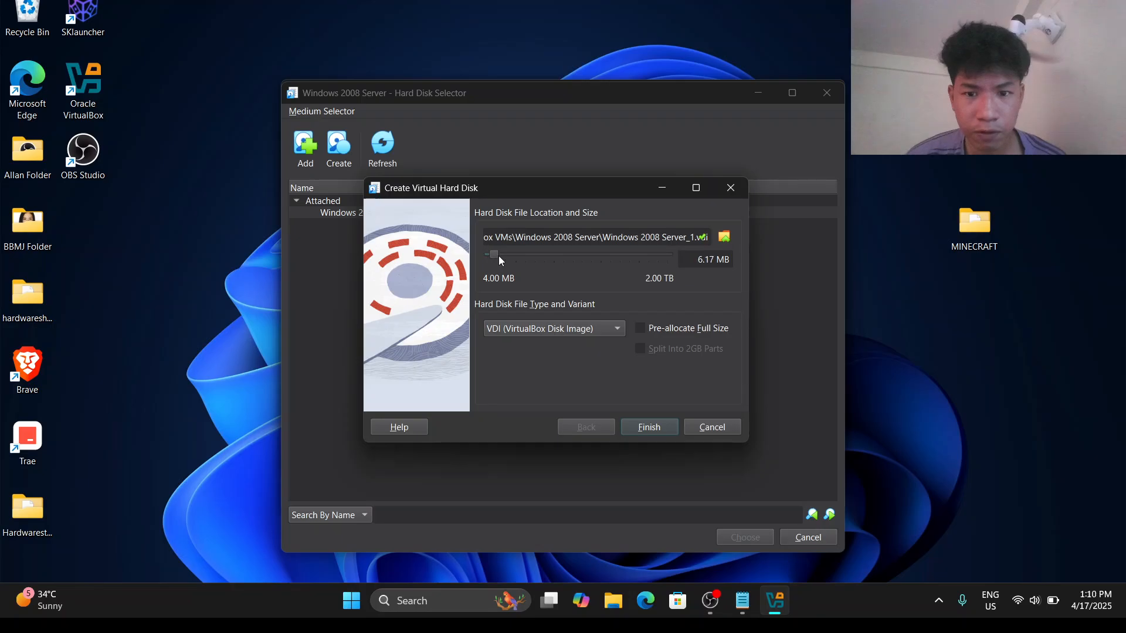
double_click(711, 262)
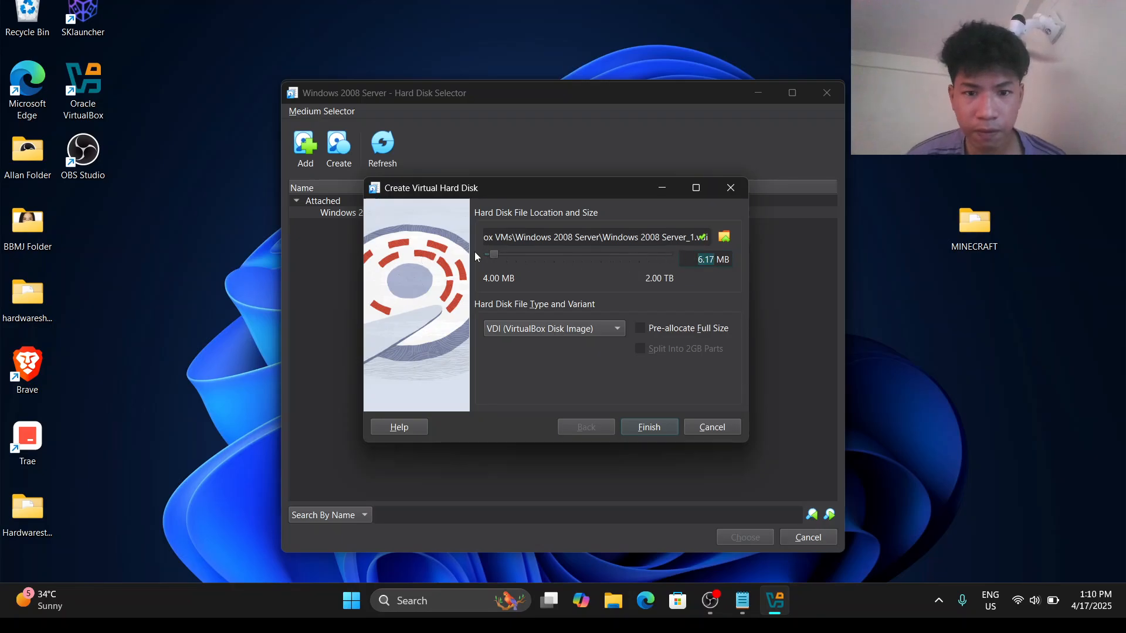
left_click_drag(492, 255, 486, 255)
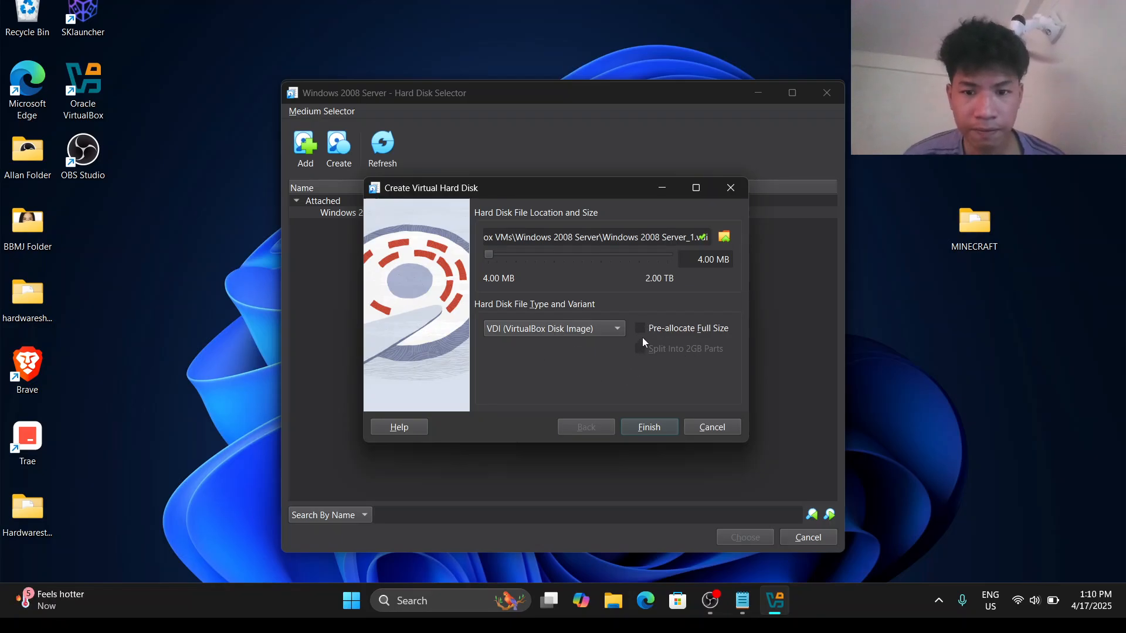
left_click(646, 428)
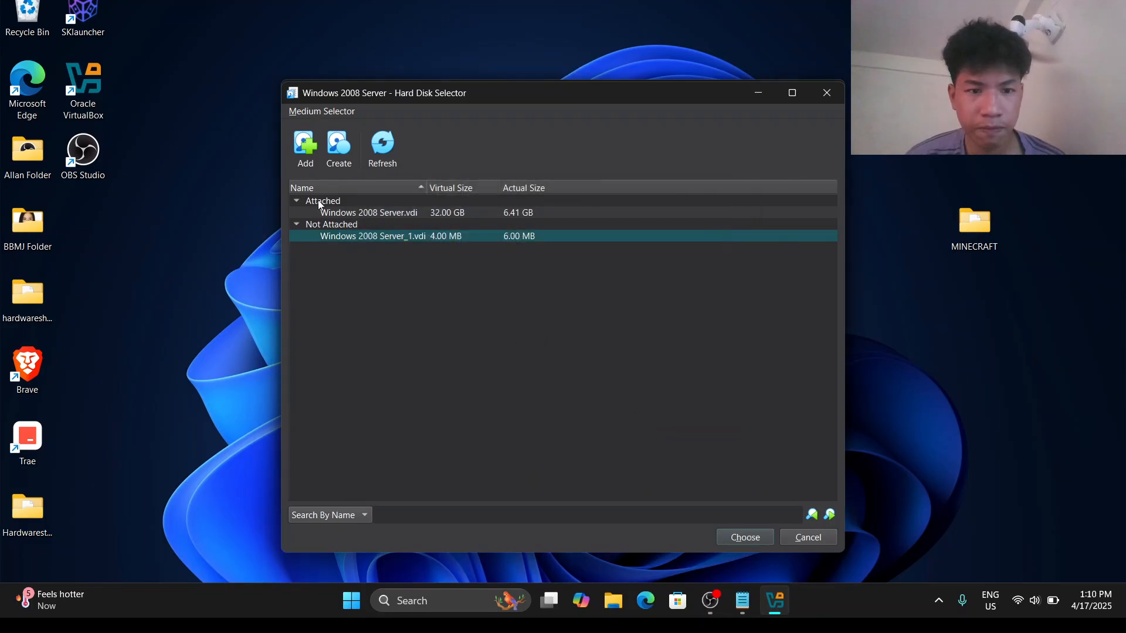
Create a second 4.00 MB VDI virtual hard disk with its full size pre-allocated
left_click(339, 147)
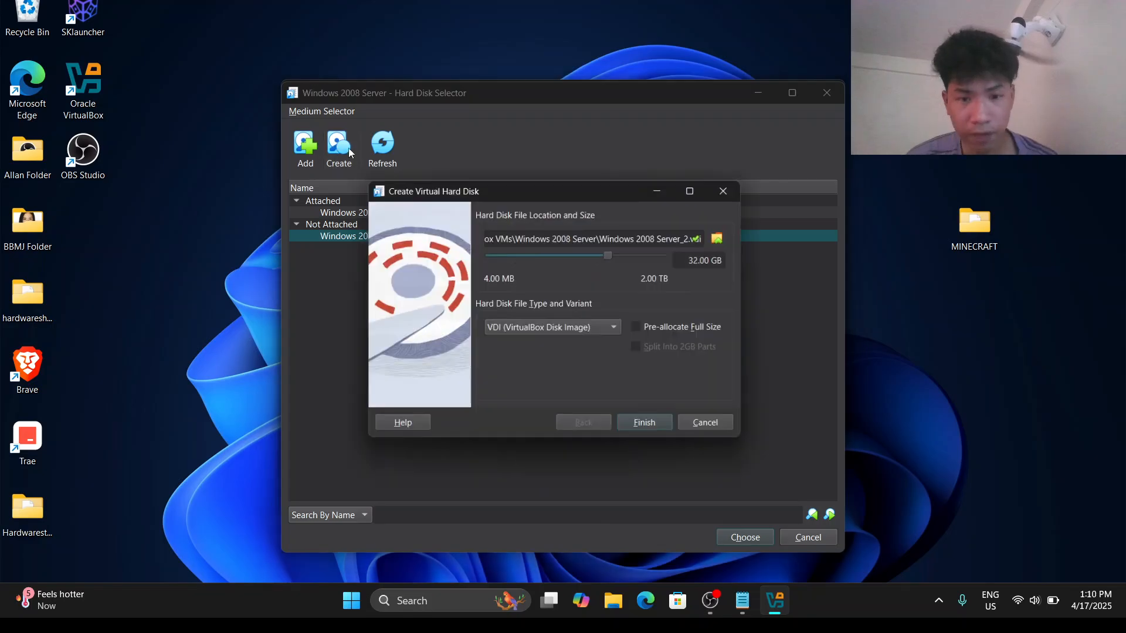
left_click_drag(607, 256, 484, 254)
left_click(645, 333)
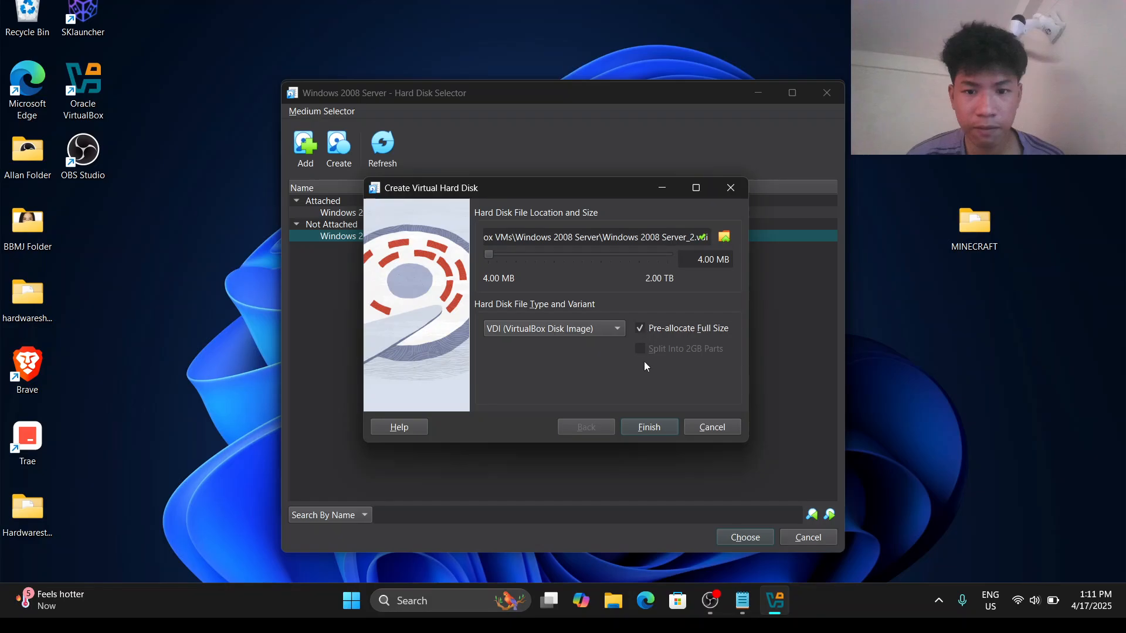
left_click(649, 429)
Create the third and fourth 4.00 MB VDI virtual hard disks, leaving full-size pre-allocation off
left_click(336, 155)
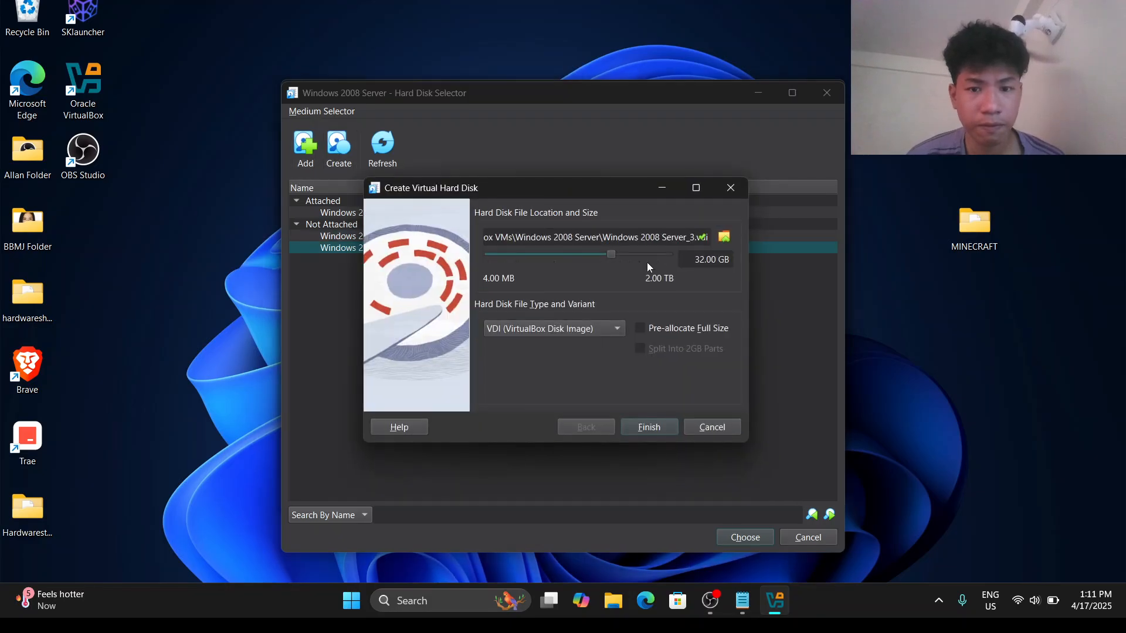
left_click_drag(605, 255, 321, 233)
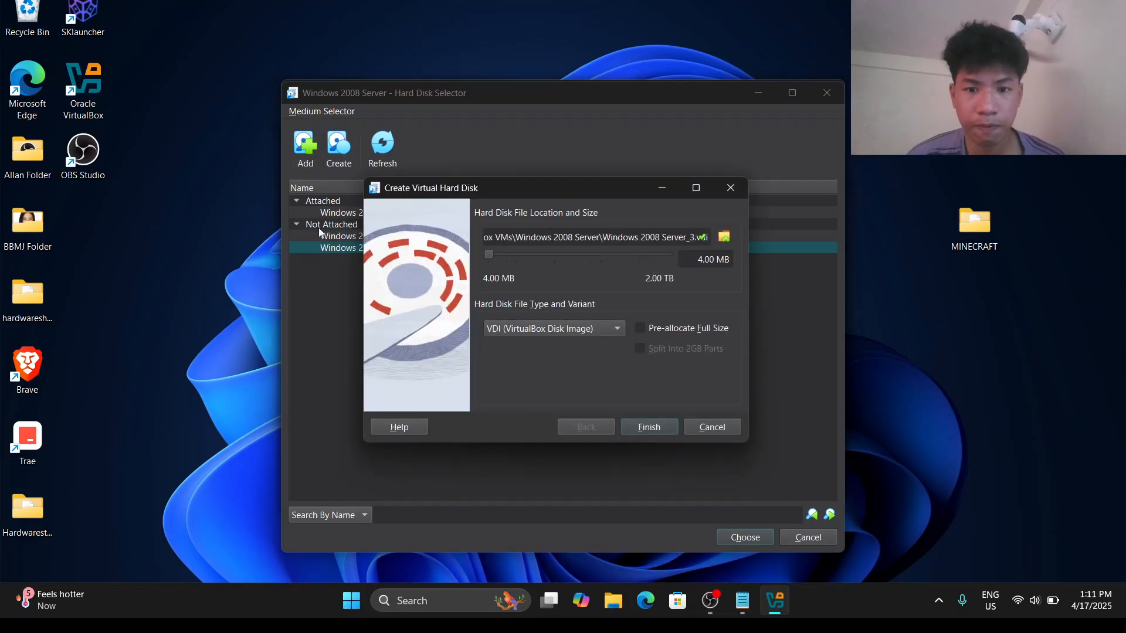
left_click(650, 428)
left_click(346, 156)
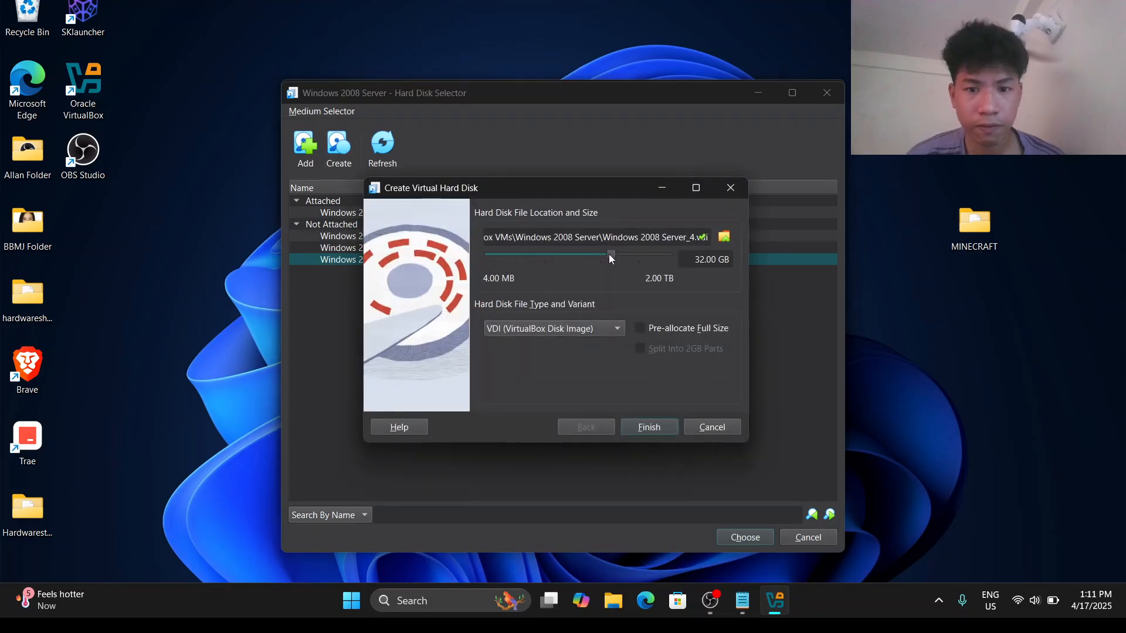
left_click_drag(610, 256, 488, 255)
left_click(650, 428)
Create the fifth and sixth 4.00 MB VDI virtual hard disks, leaving full-size pre-allocation off
left_click(343, 160)
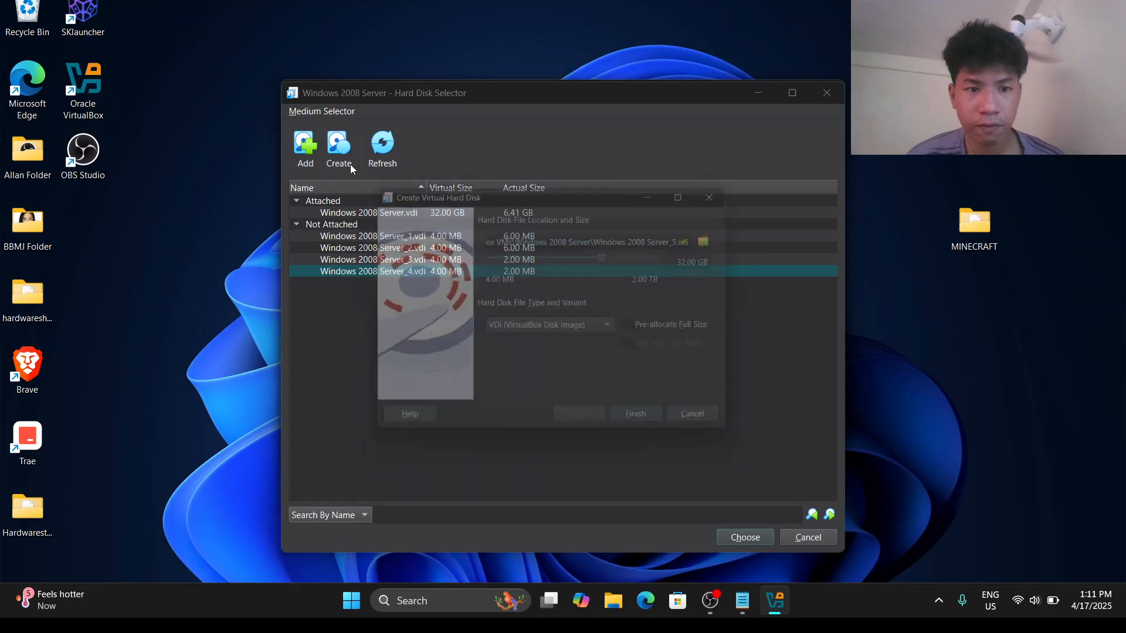
left_click_drag(610, 256, 450, 265)
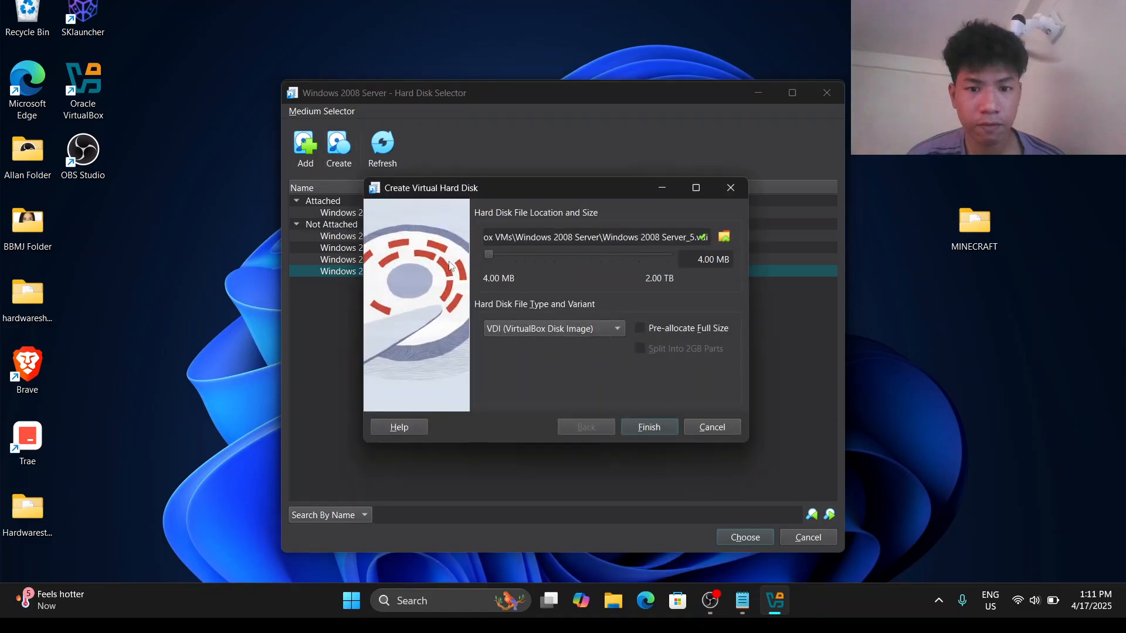
left_click(650, 427)
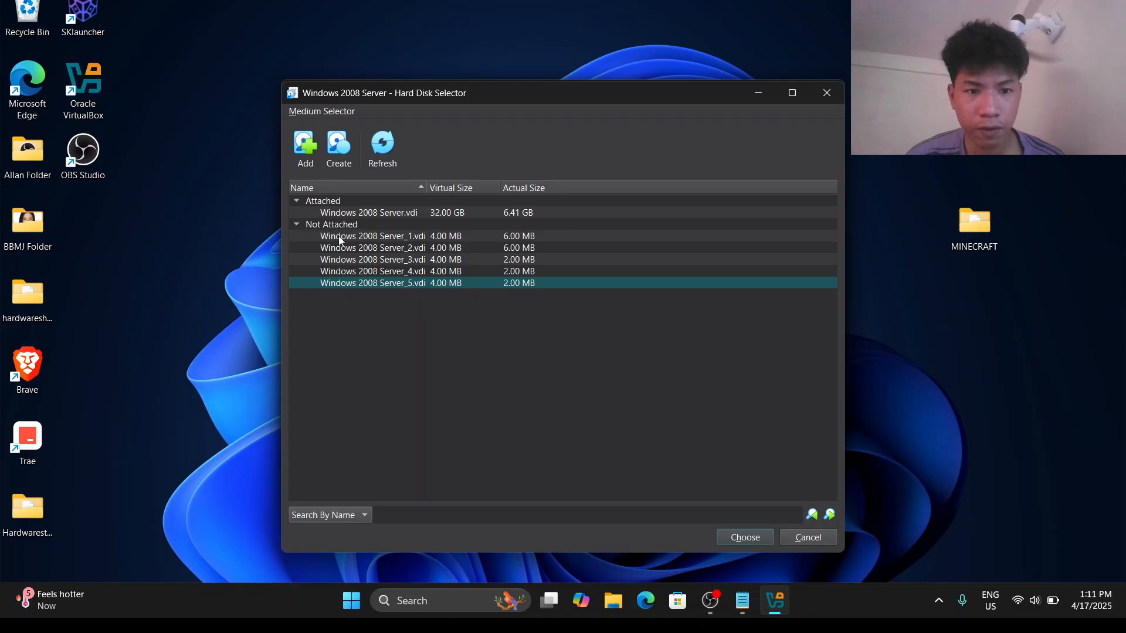
left_click(339, 145)
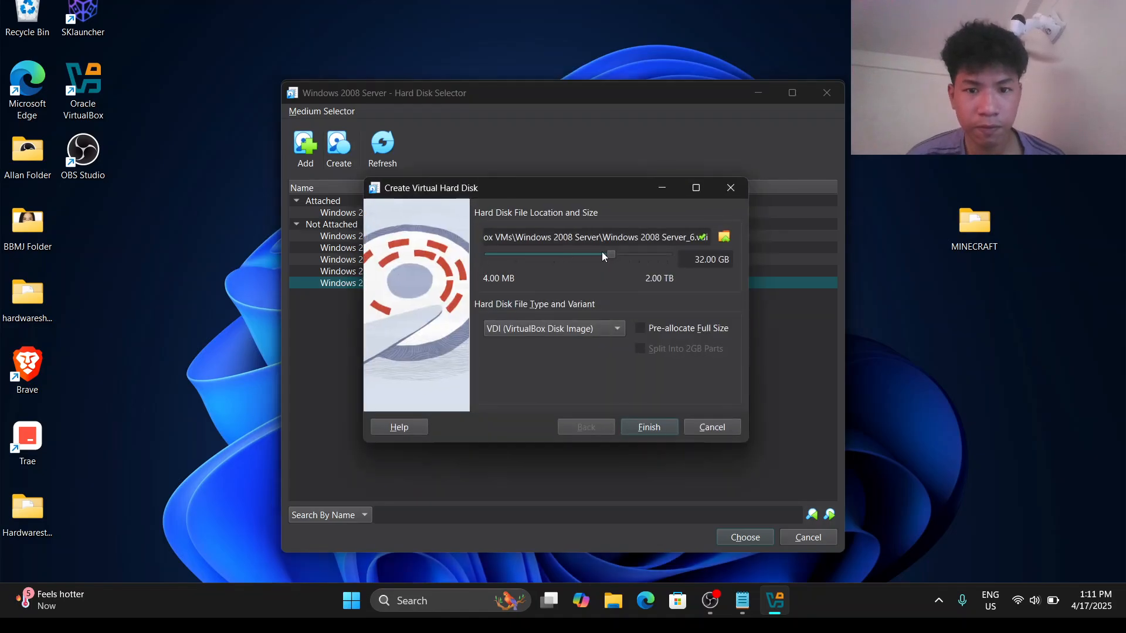
left_click_drag(602, 253, 470, 249)
left_click(655, 428)
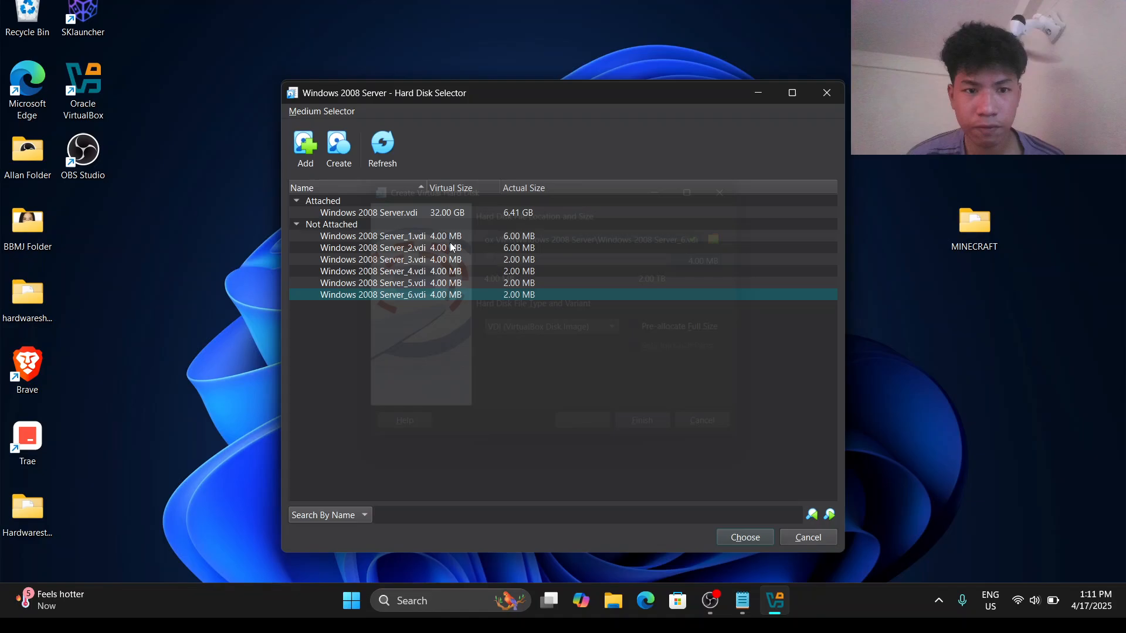
Create the seventh, eighth and ninth 4.00 MB VDI virtual hard disks, leaving full-size pre-allocation off
left_click(346, 162)
left_click_drag(608, 257, 424, 251)
left_click(649, 428)
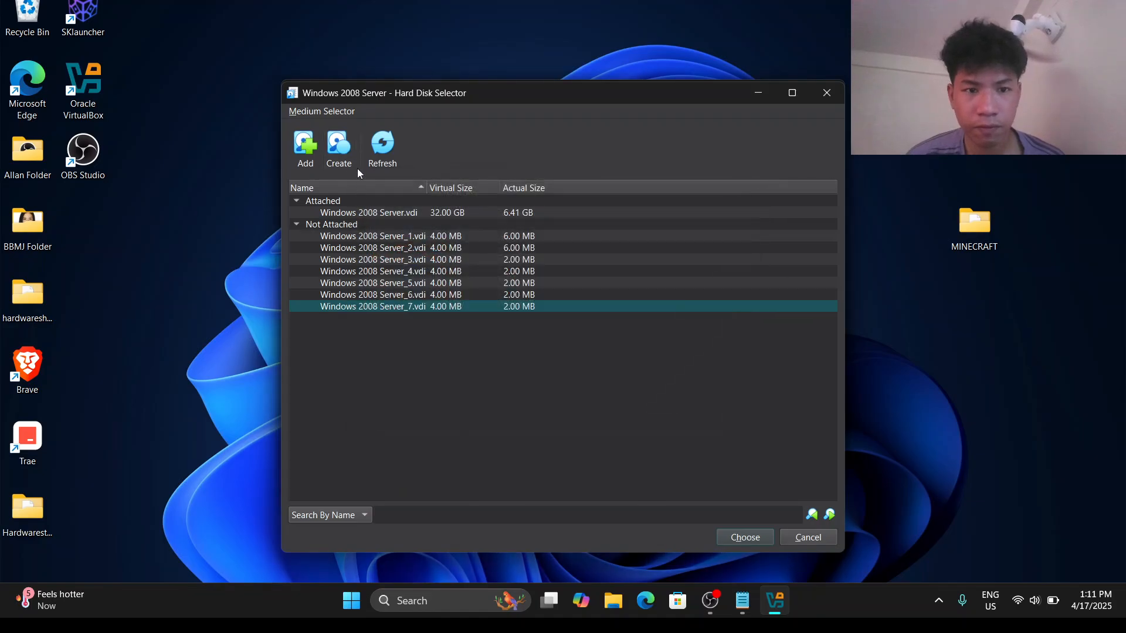
left_click(349, 161)
left_click_drag(607, 255, 478, 253)
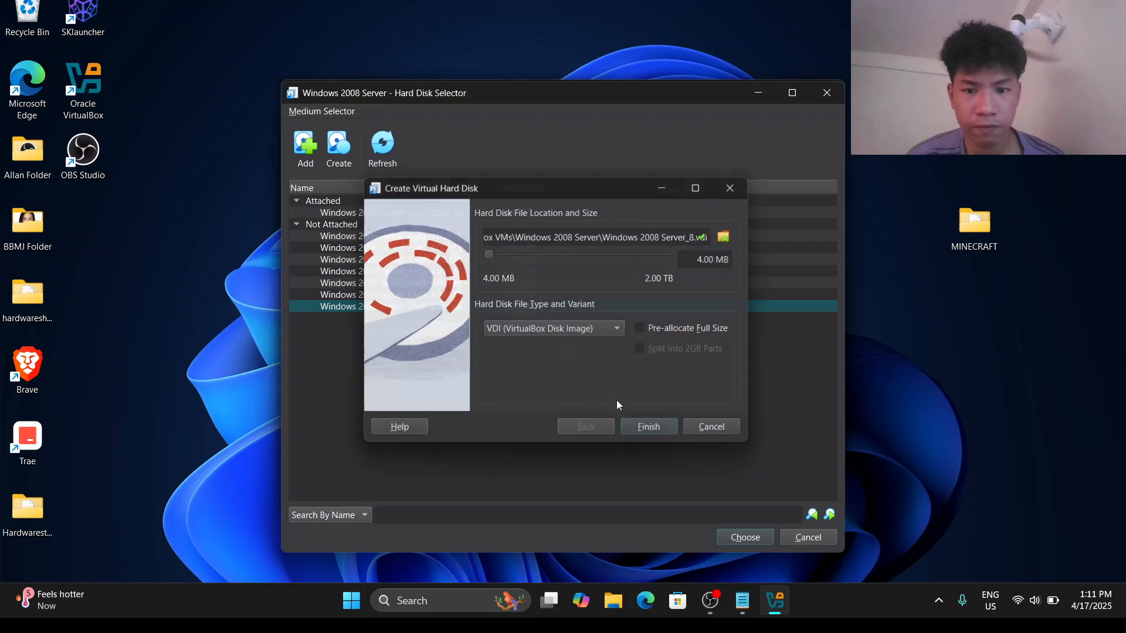
left_click(650, 428)
left_click(352, 163)
left_click_drag(608, 255, 431, 253)
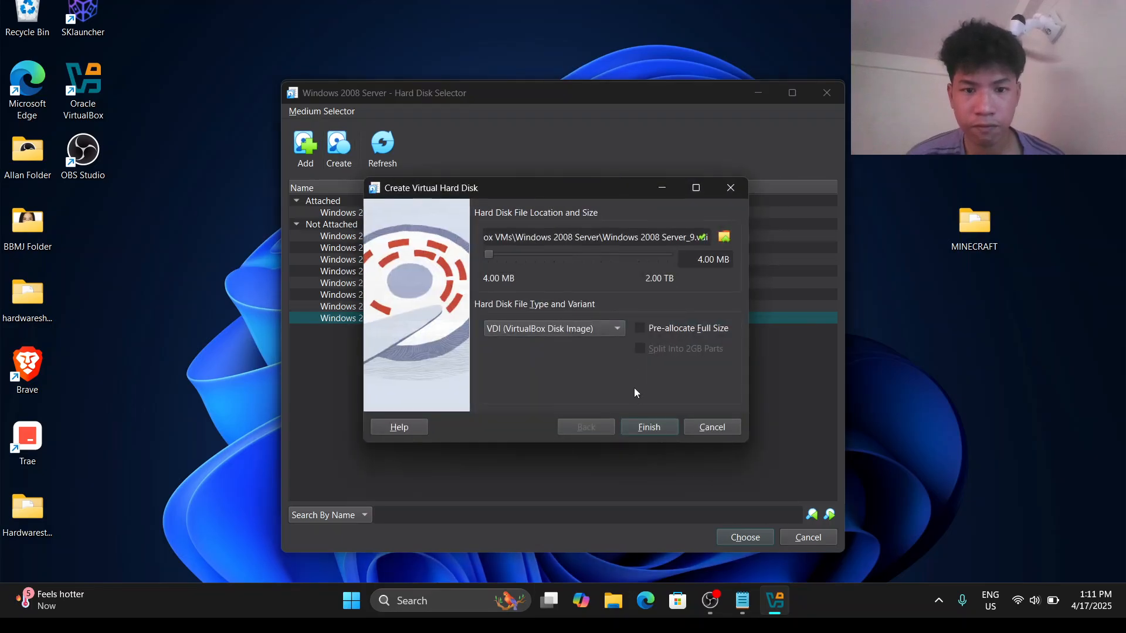
left_click(644, 424)
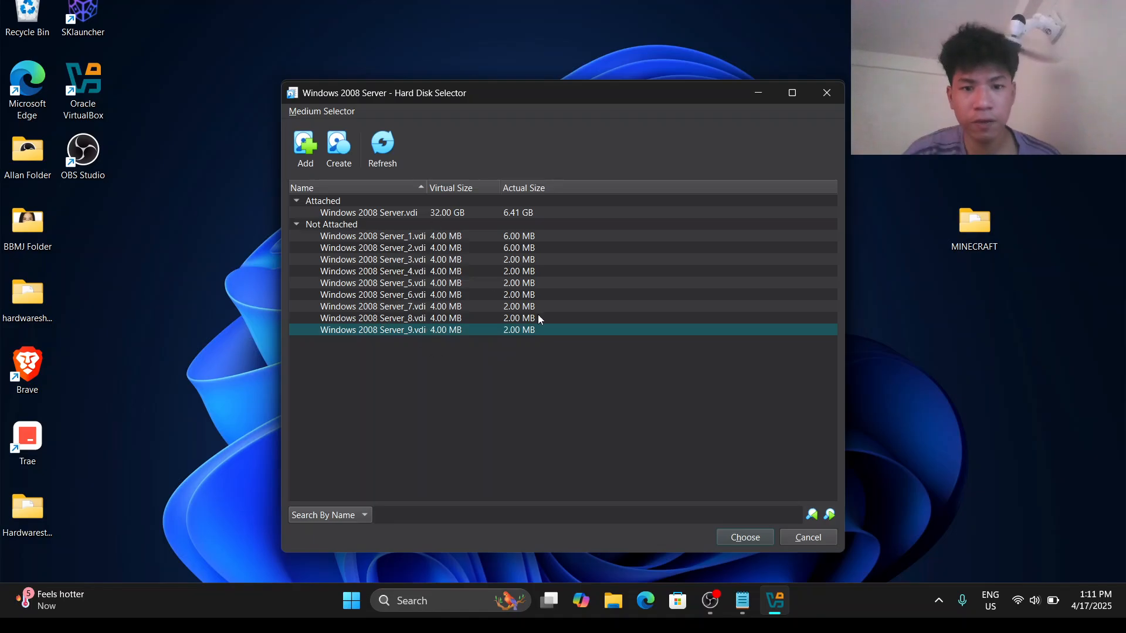
Attach the unattached disk Windows 2008 Server_9.vdi to the virtual machine's SATA controller
left_click(503, 320)
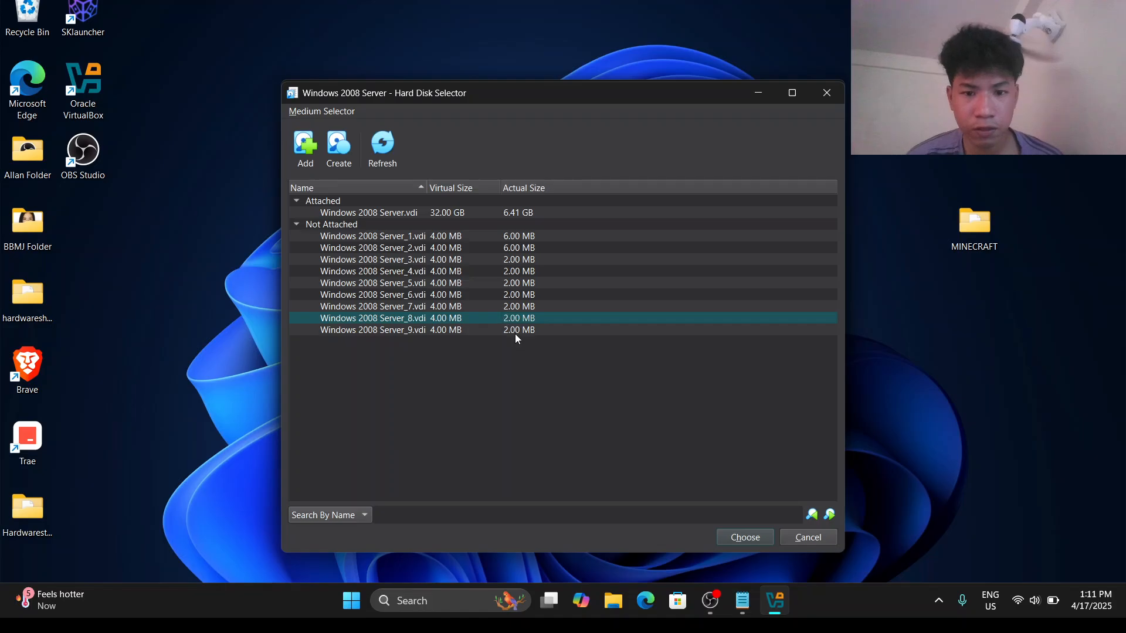
left_click(516, 331)
left_click(744, 538)
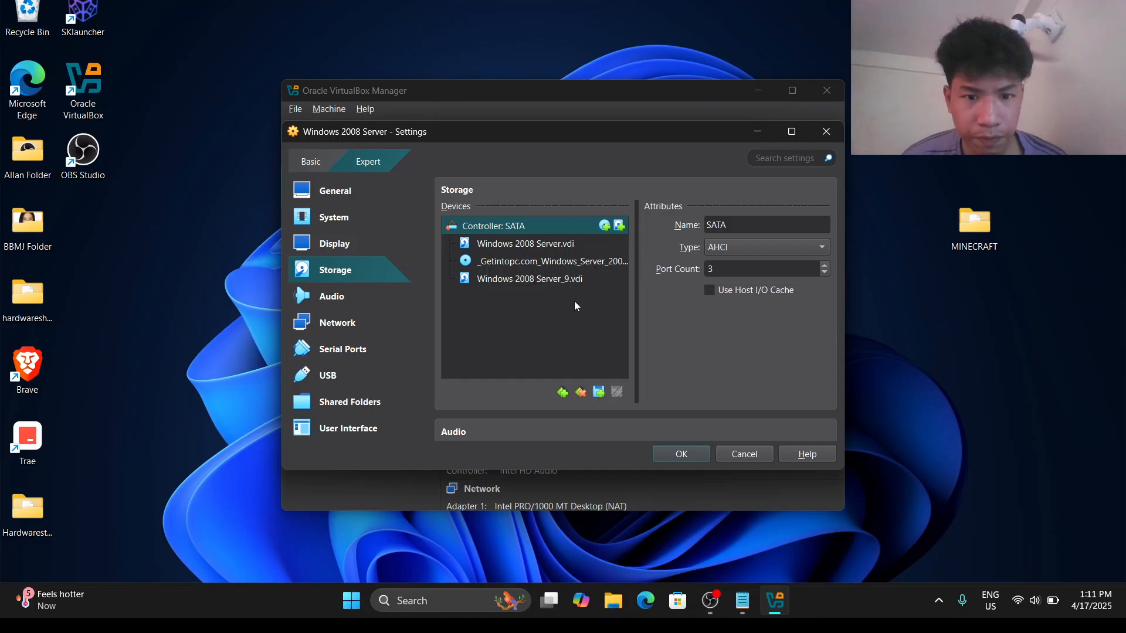
Attach the unattached disk Windows 2008 Server_8.vdi to the virtual machine's SATA controller
left_click(575, 244)
left_click(578, 284)
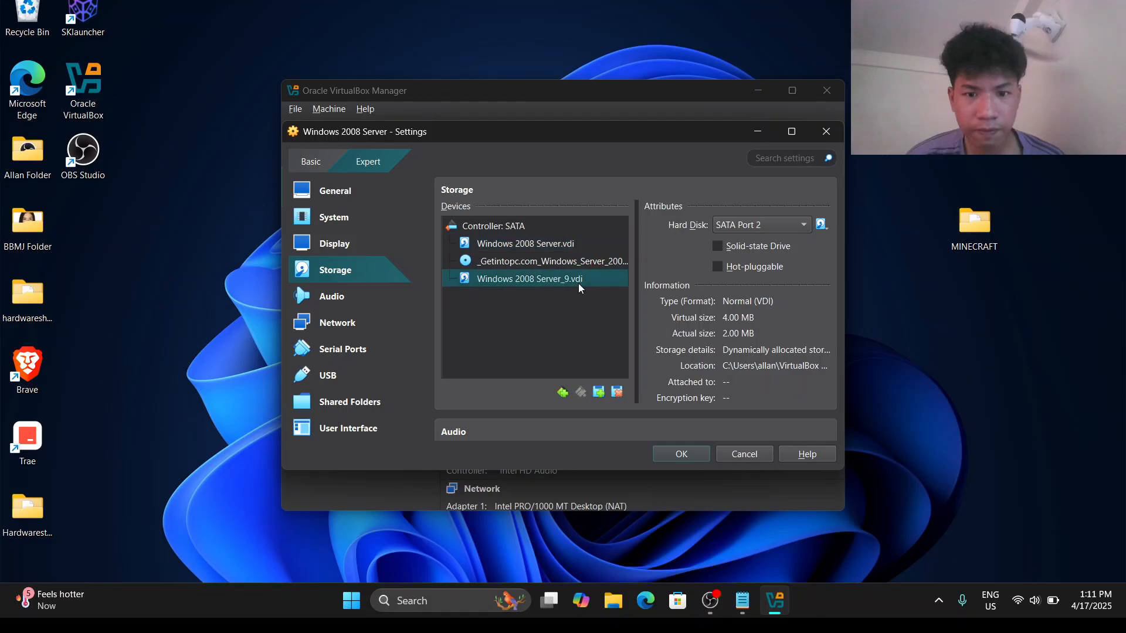
left_click(604, 392)
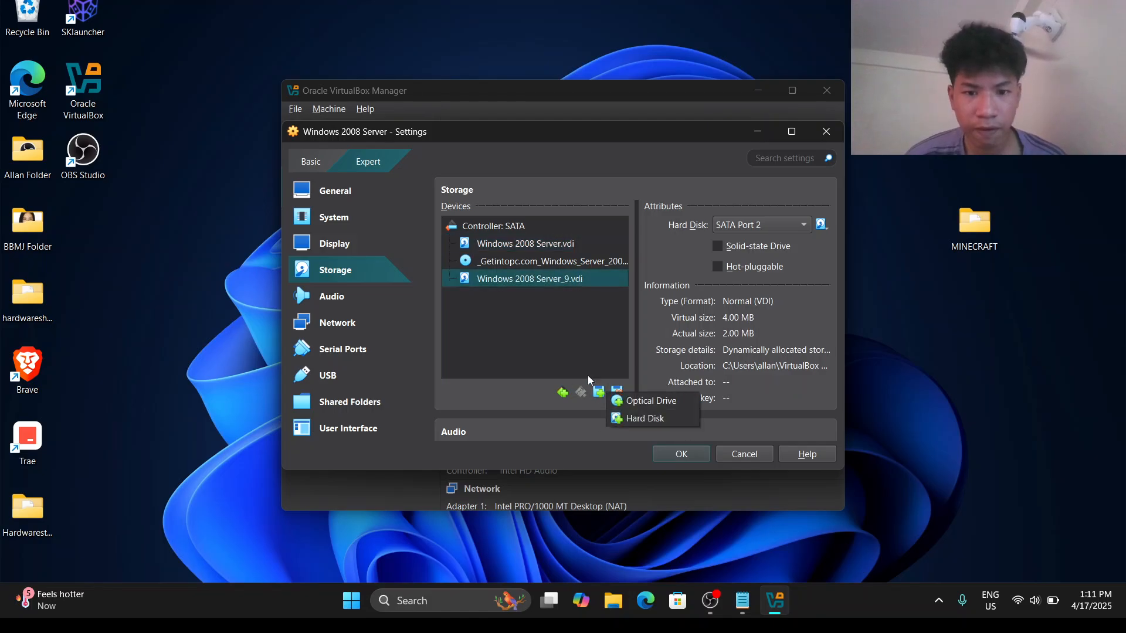
left_click(644, 419)
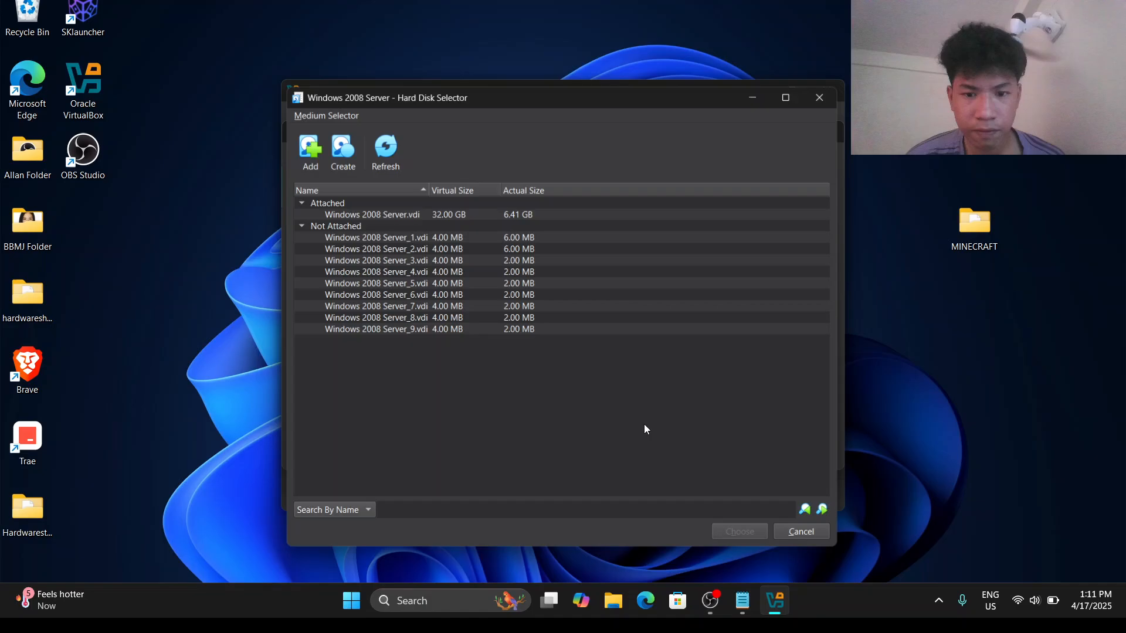
left_click(466, 331)
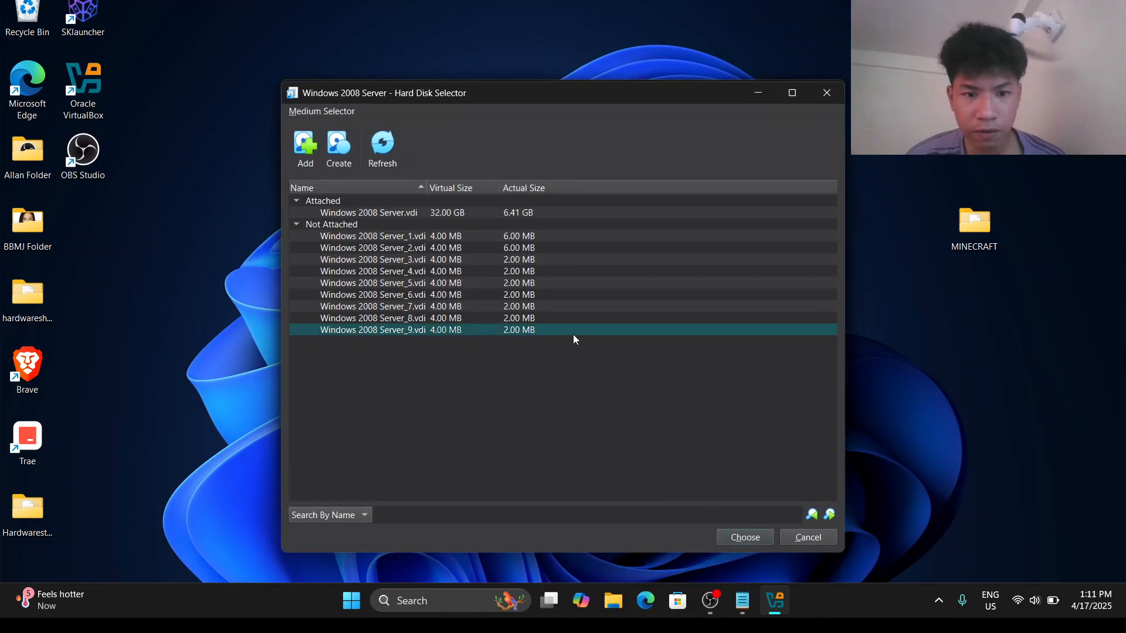
left_click(610, 319)
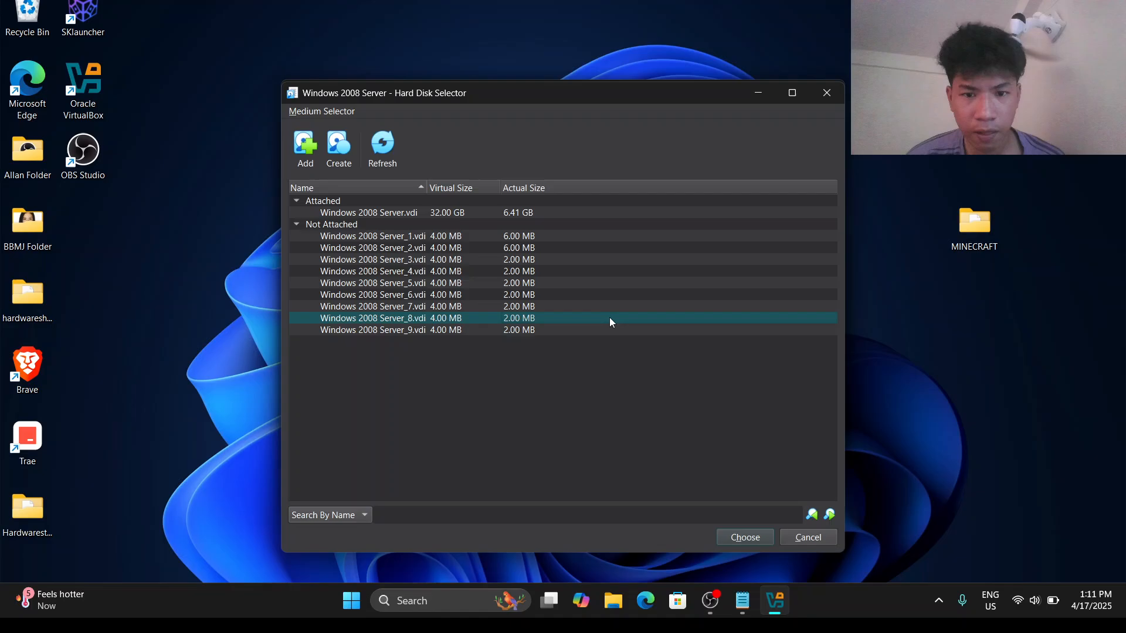
left_click(761, 540)
Attach the existing disks Windows 2008 Server_7.vdi and Windows 2008 Server_6.vdi to the SATA controller
left_click(596, 395)
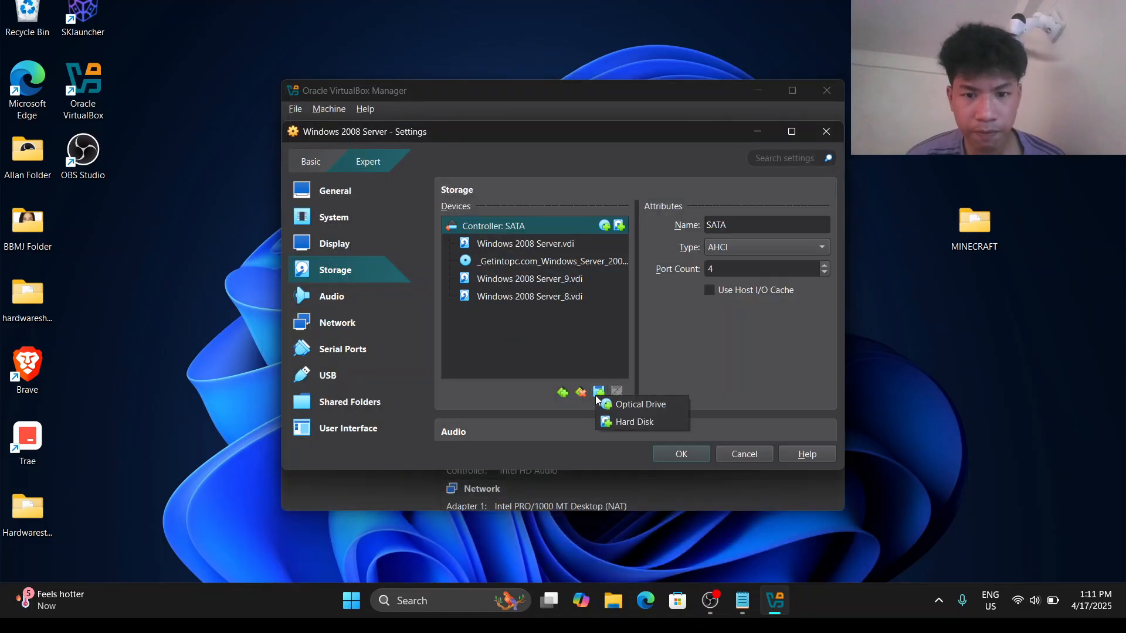
left_click(617, 420)
left_click(462, 307)
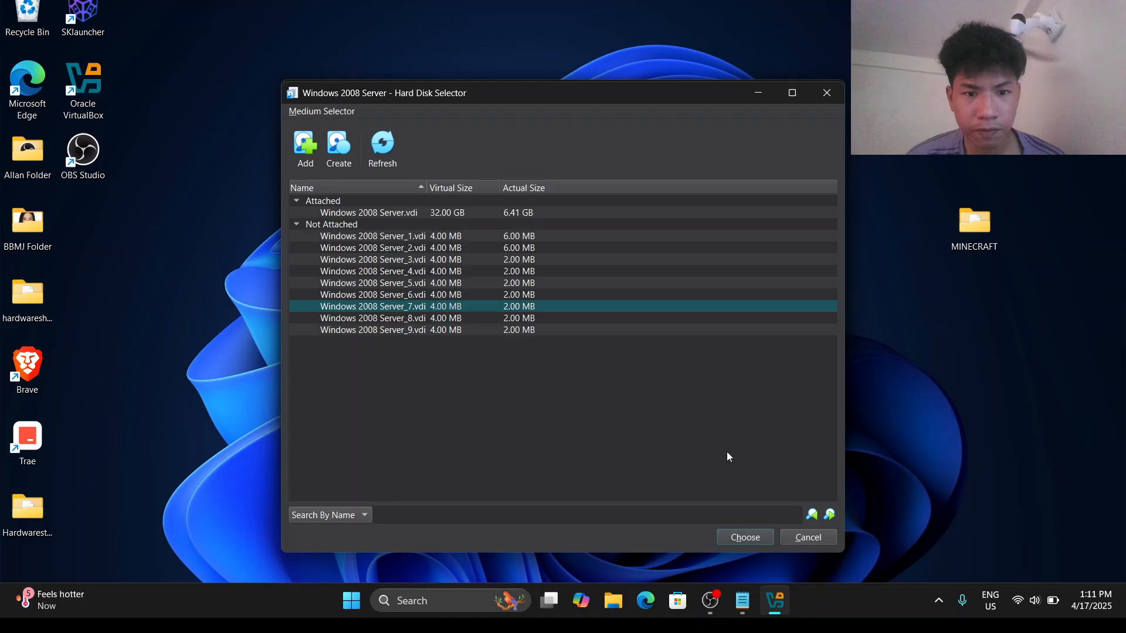
left_click(751, 534)
left_click(598, 392)
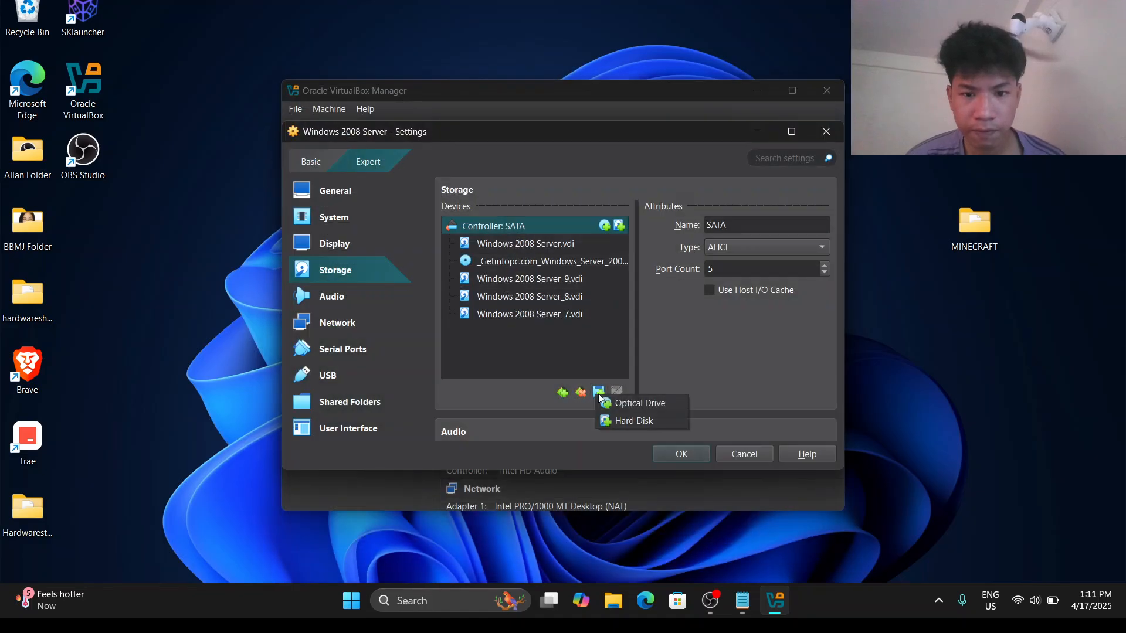
left_click(649, 427)
left_click(497, 295)
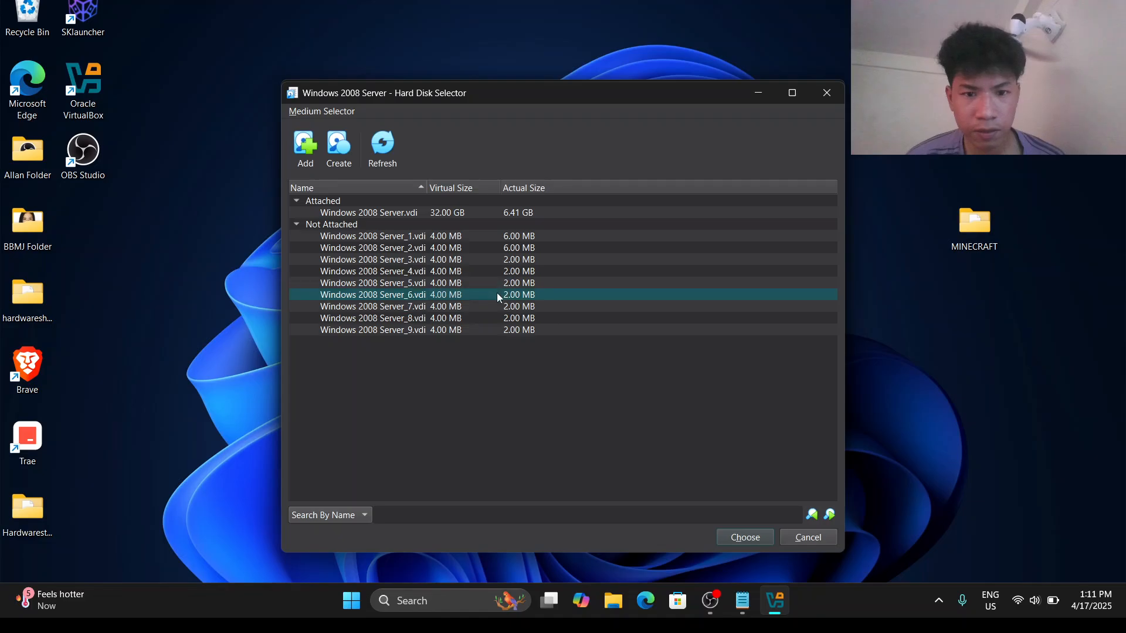
left_click(737, 536)
Attach the existing disks Windows 2008 Server_5.vdi and Windows 2008 Server_4.vdi to the SATA controller
left_click(598, 392)
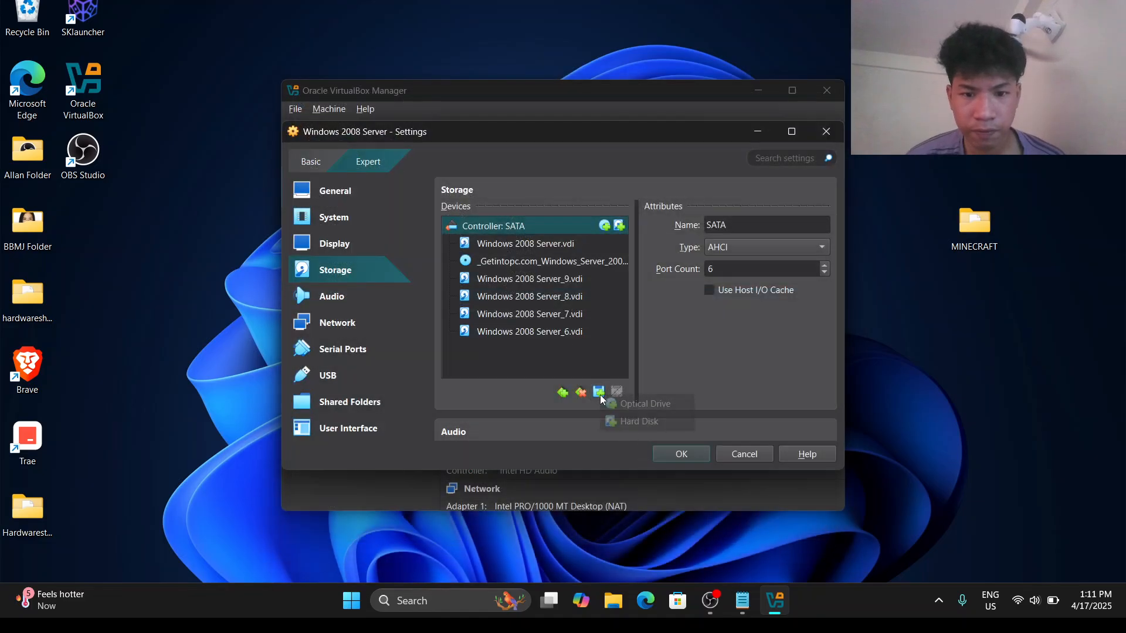
left_click(627, 422)
left_click(441, 289)
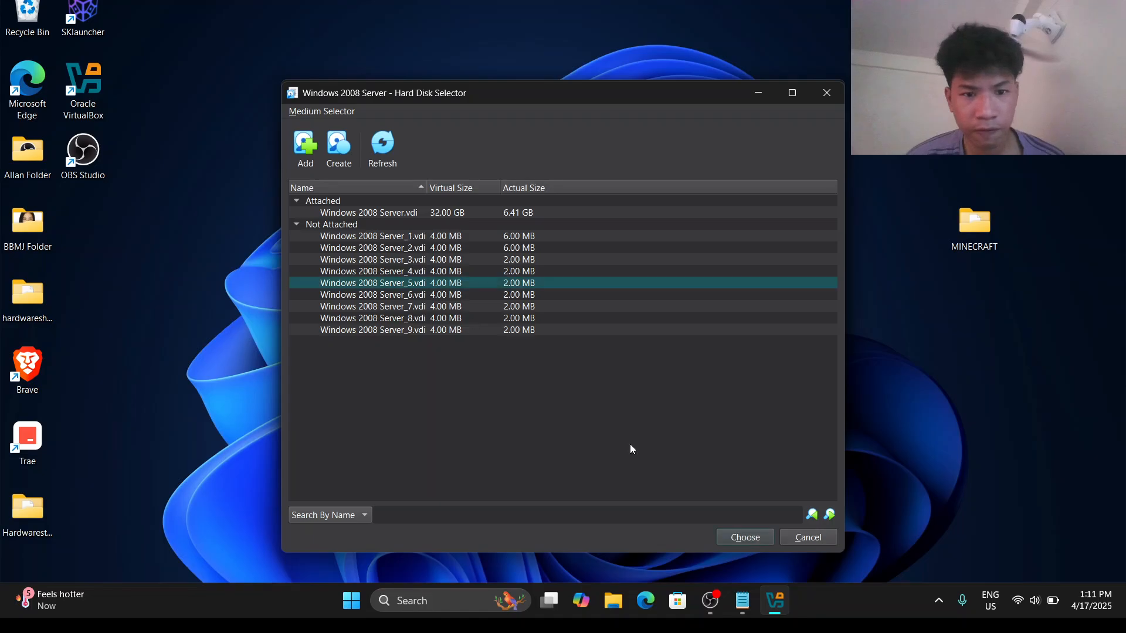
left_click(746, 537)
left_click(598, 392)
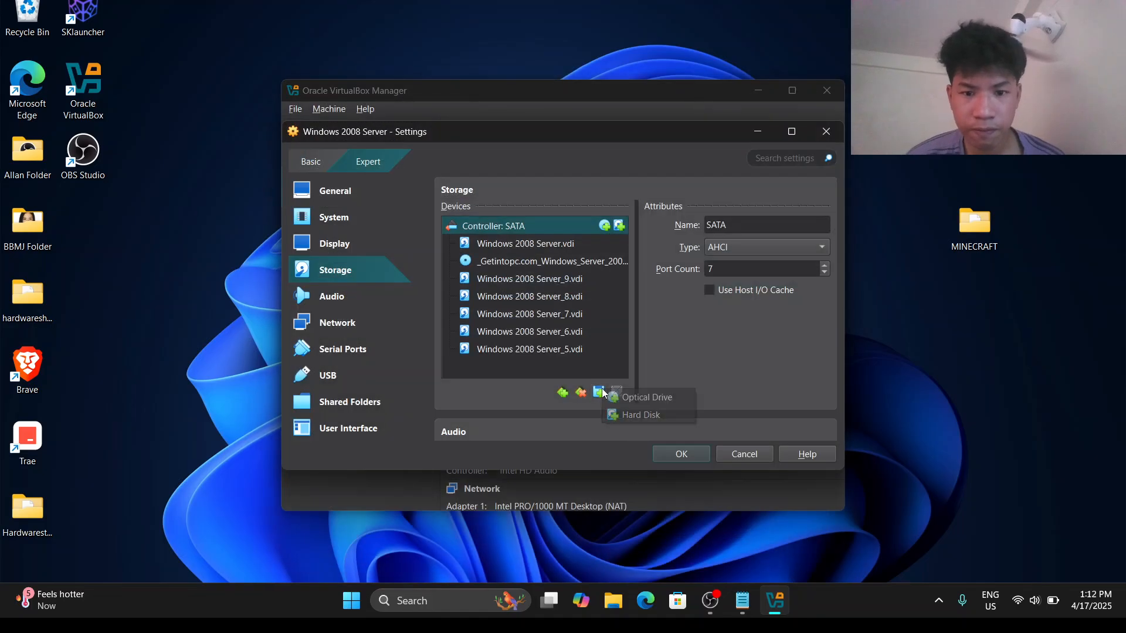
left_click(622, 416)
left_click(448, 276)
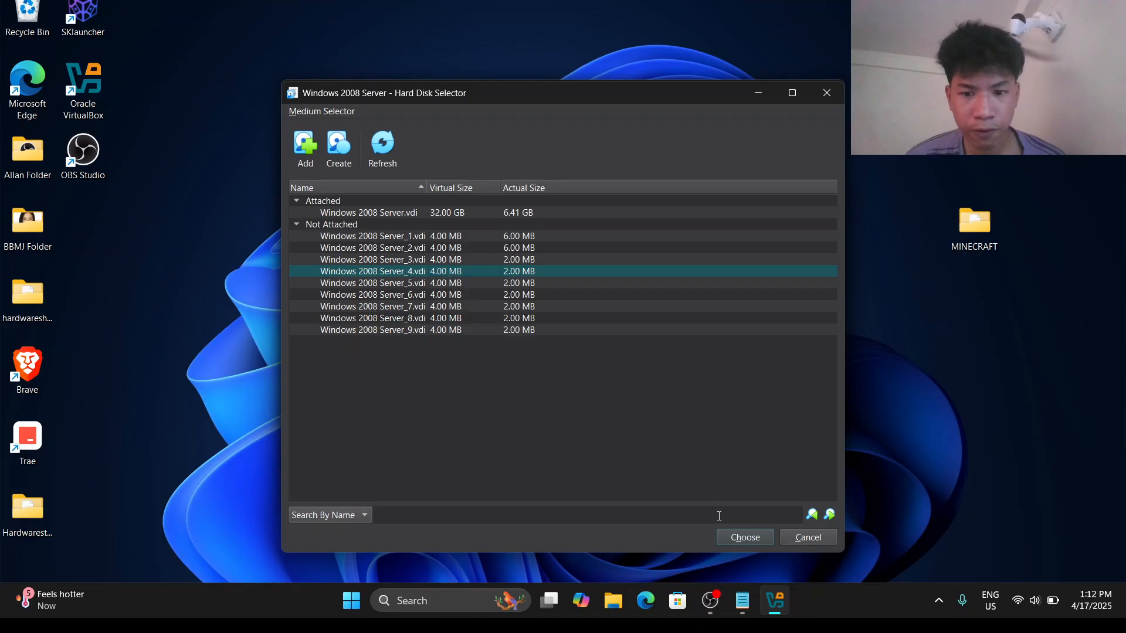
left_click(745, 537)
Attach the existing disks Windows 2008 Server_3.vdi and Windows 2008 Server_2.vdi to the SATA controller
left_click(599, 392)
left_click(619, 418)
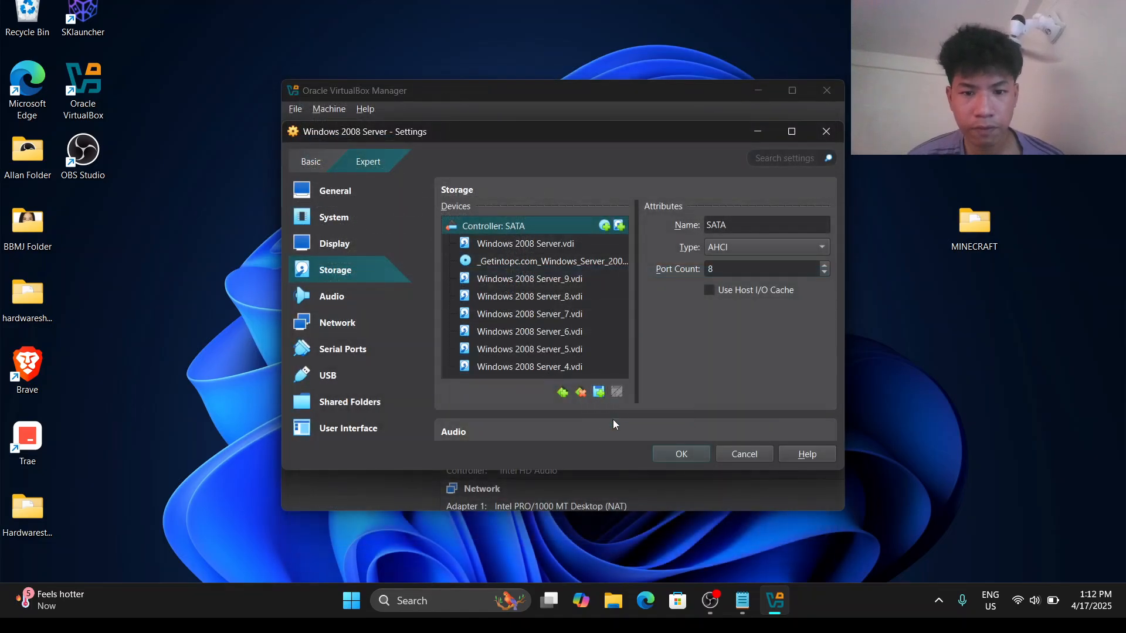
left_click(431, 262)
left_click(746, 537)
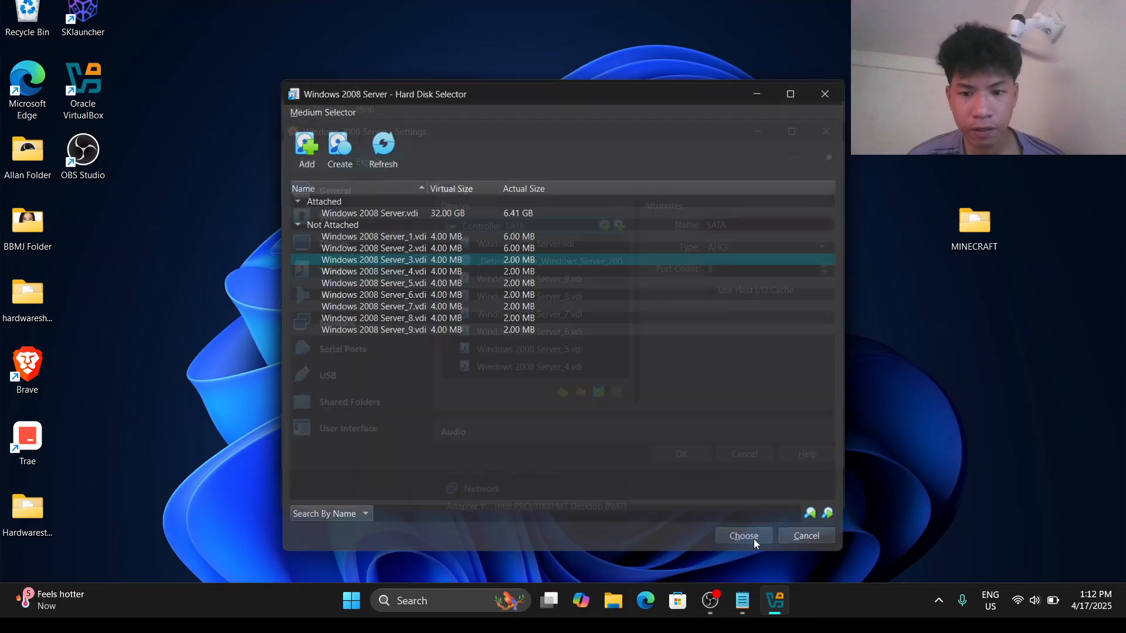
left_click(599, 392)
left_click(638, 418)
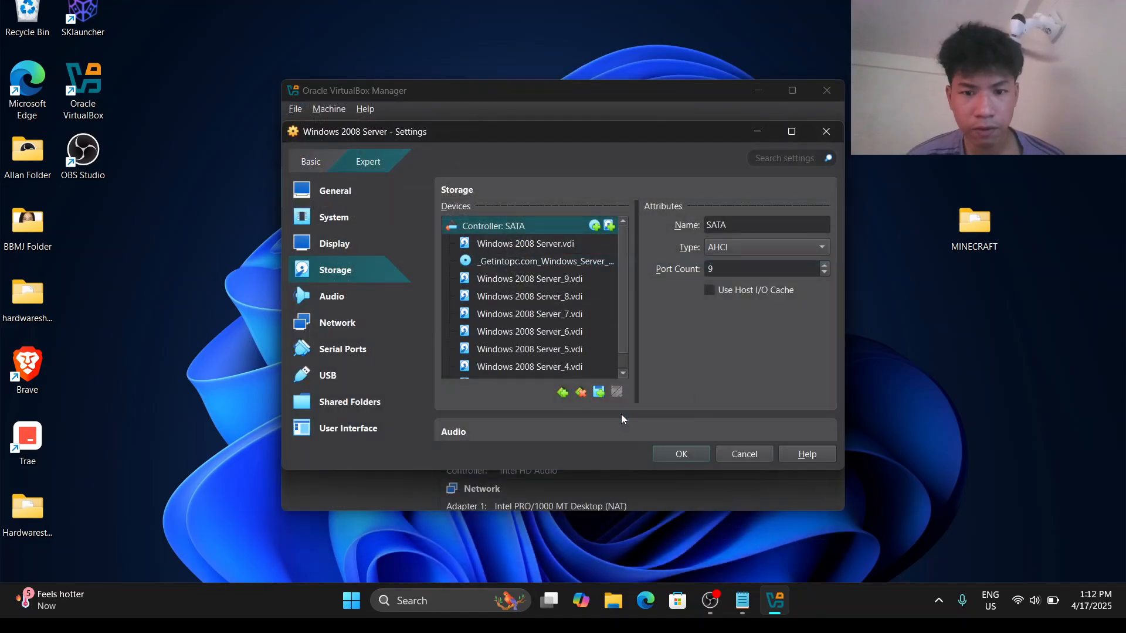
left_click(446, 250)
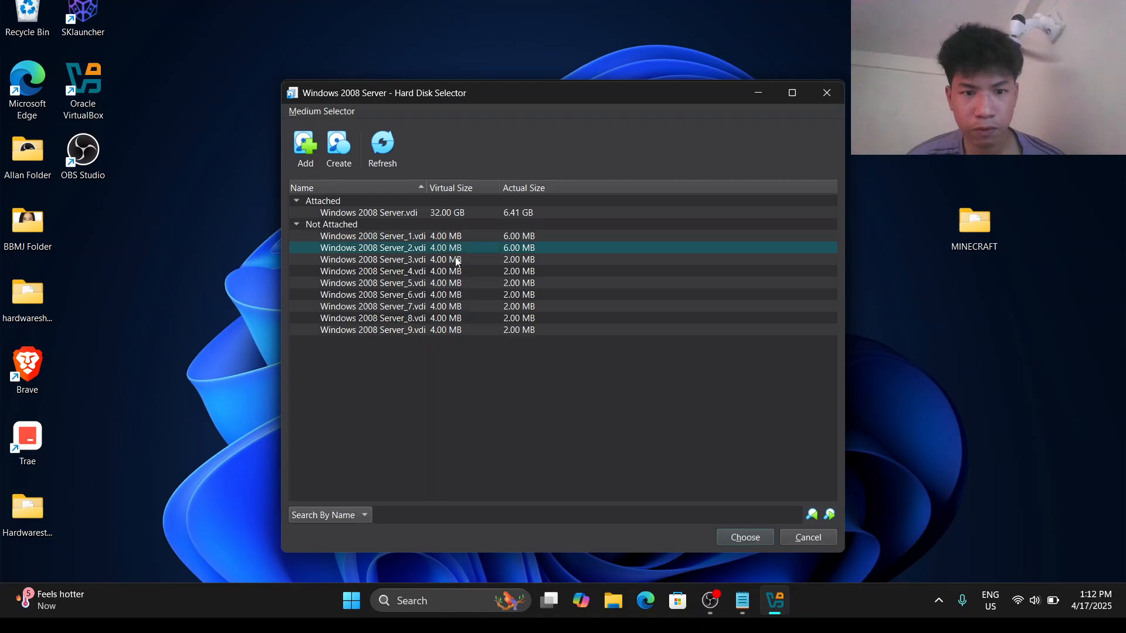
left_click(755, 535)
Attach the last remaining disk, Windows 2008 Server_1.vdi, to the SATA controller
scroll(541, 340, "down", 2)
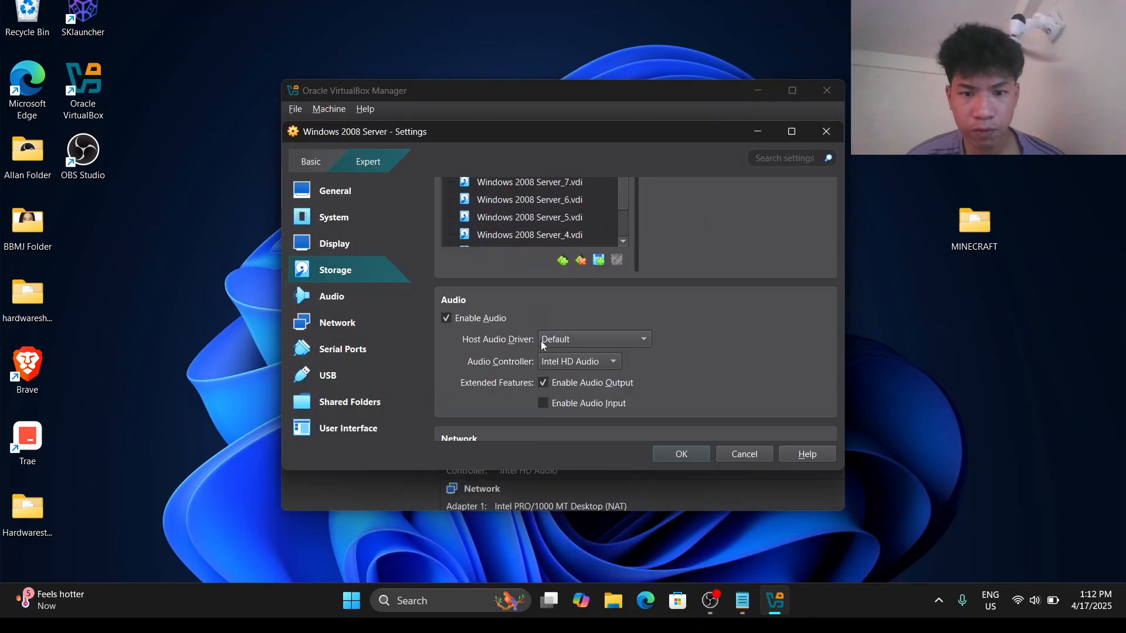
scroll(609, 318, "up", 2)
scroll(620, 315, "down", 1)
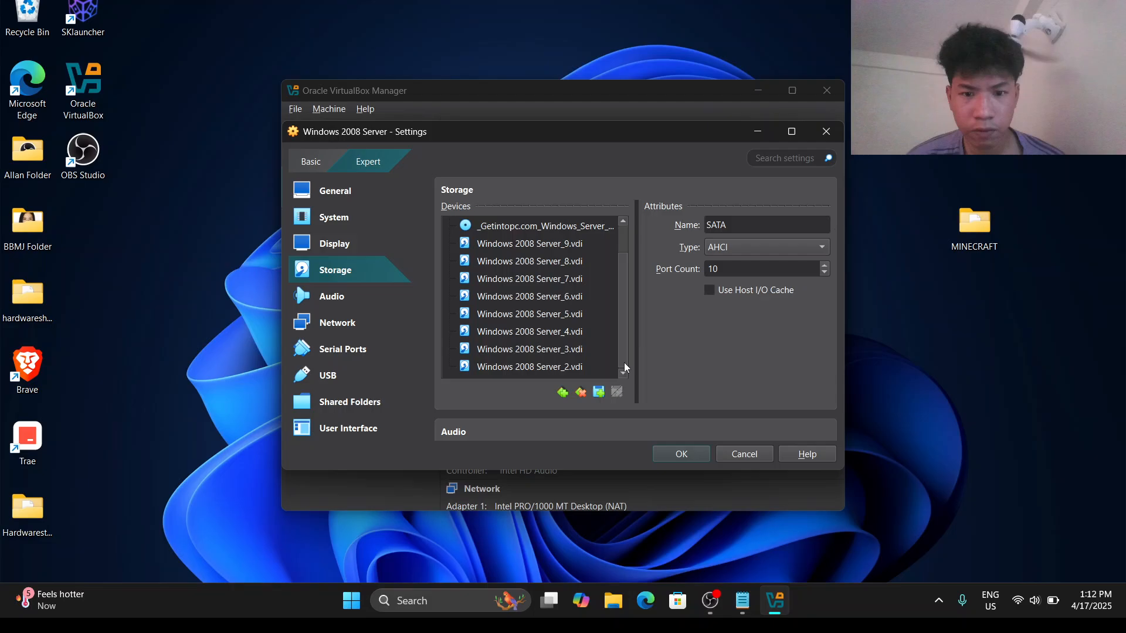
left_click(599, 392)
left_click(651, 423)
left_click(470, 238)
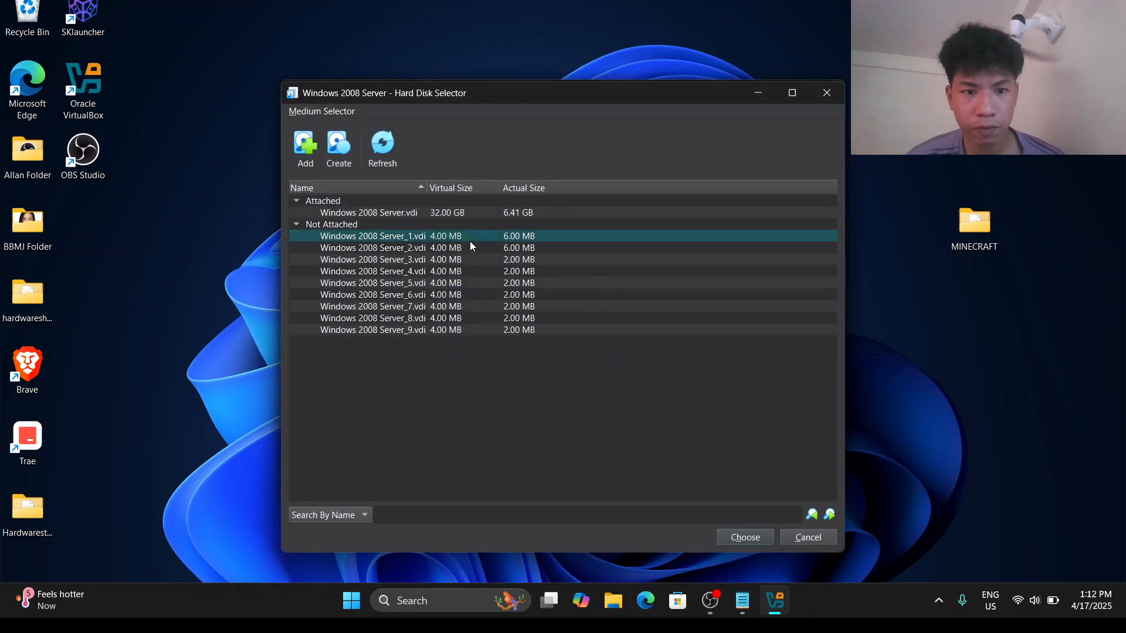
left_click(745, 537)
Review the disks attached to the SATA controller and save the virtual machine's settings
scroll(547, 349, "down", 2)
scroll(610, 335, "up", 2)
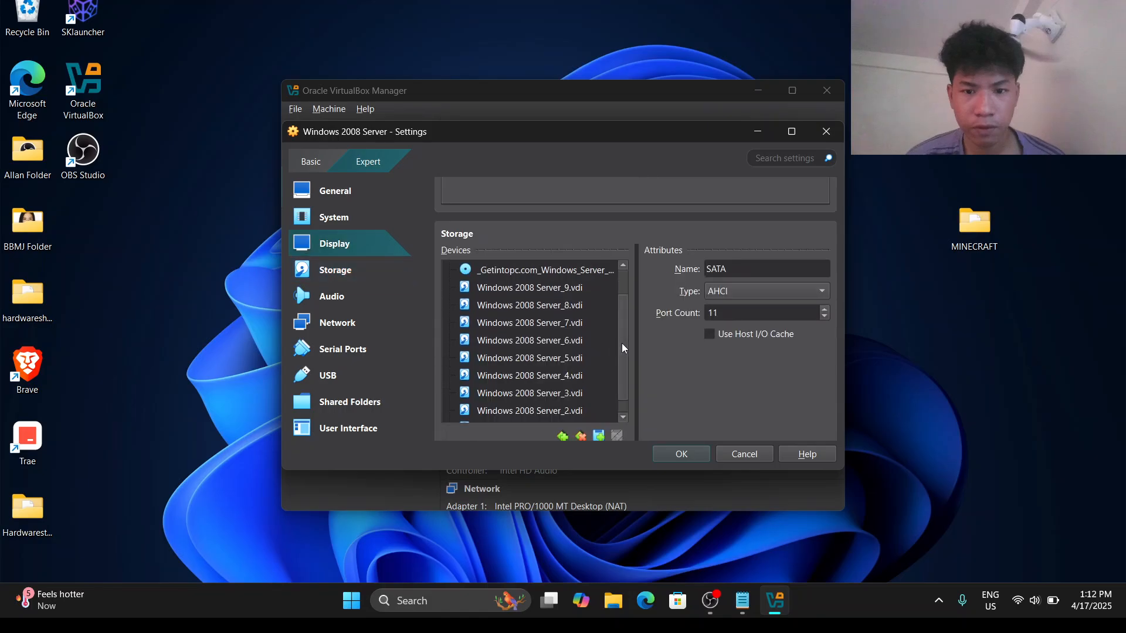
scroll(622, 343, "down", 1)
scroll(618, 352, "up", 1)
scroll(618, 323, "down", 1)
scroll(645, 352, "down", 1)
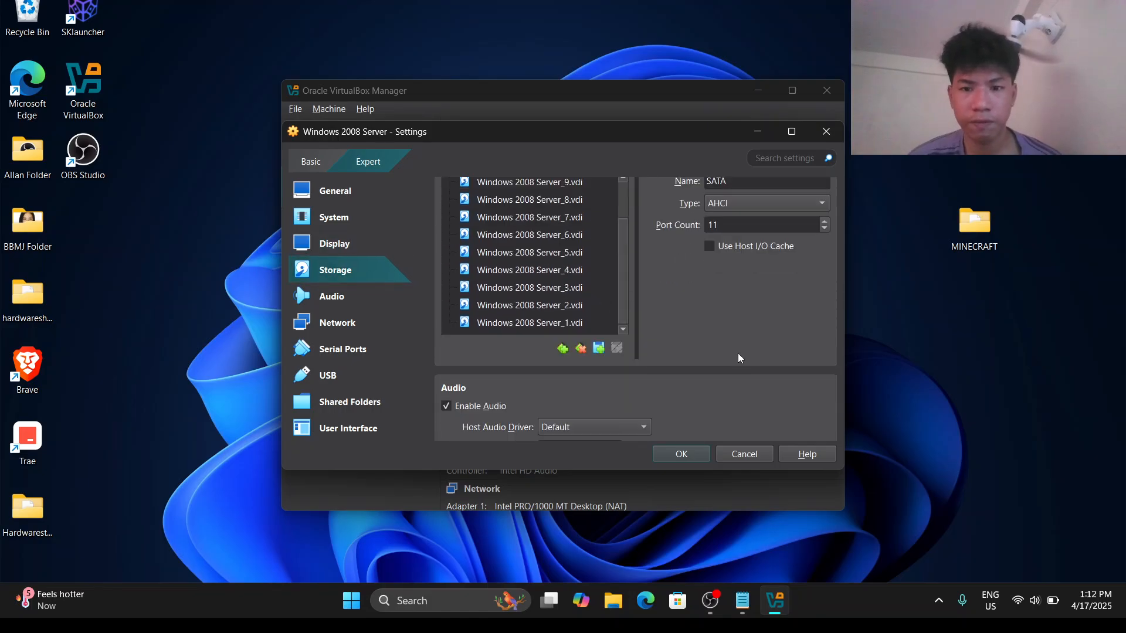
scroll(689, 274, "down", 2)
scroll(744, 346, "up", 3)
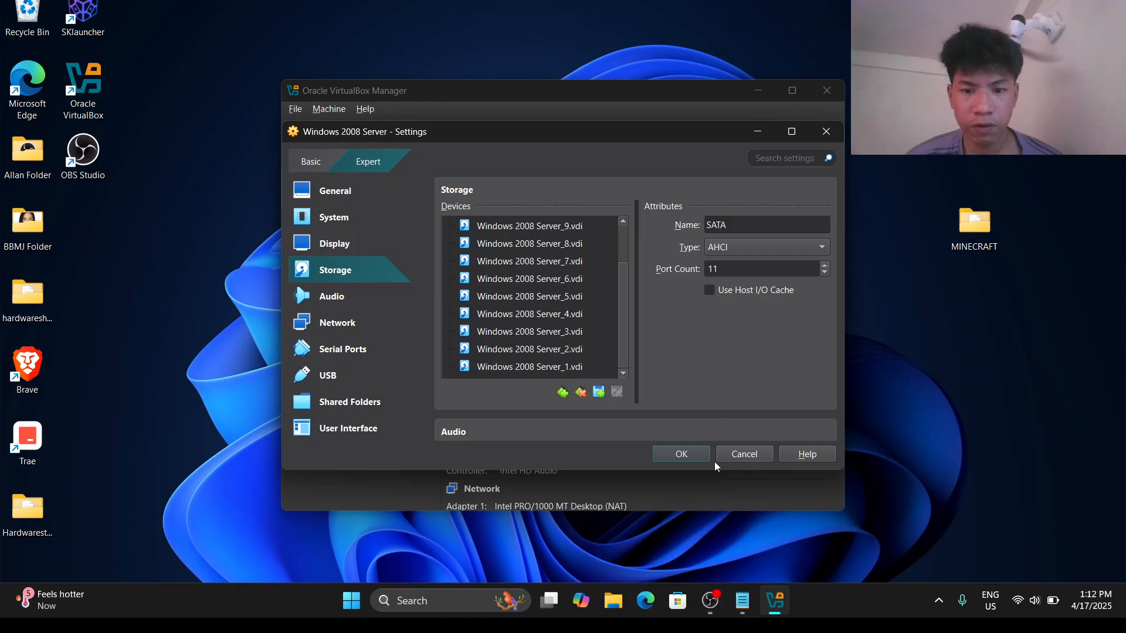
left_click(681, 455)
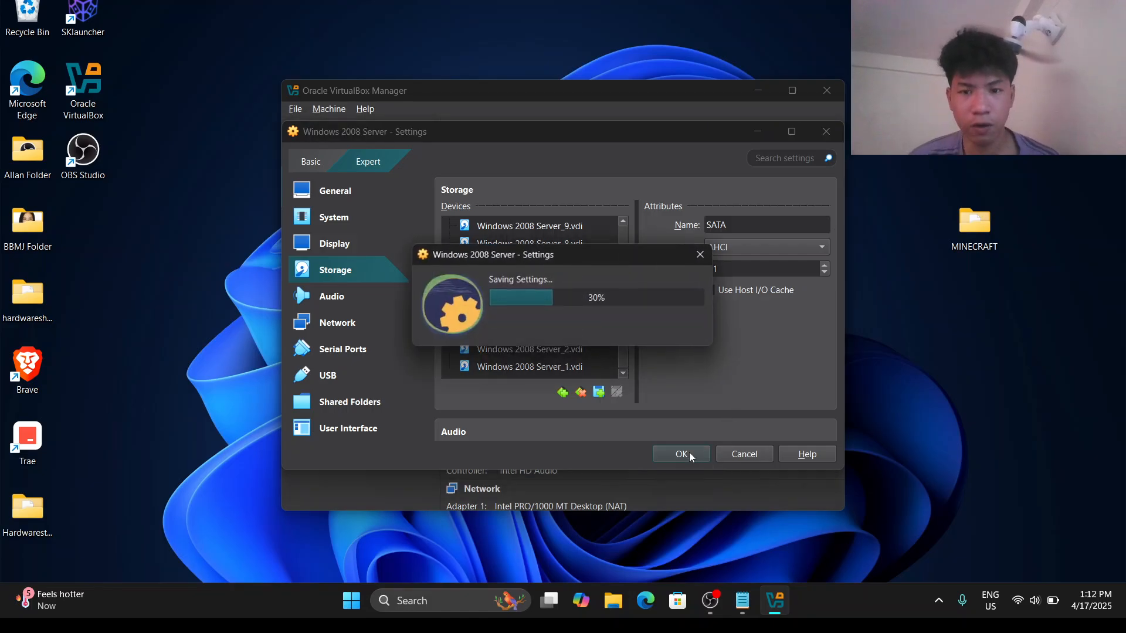
Boot the Windows 2008 Server virtual machine with Start Windows Normally and bring up its Administrator logon prompt
scroll(452, 375, "down", 3)
scroll(516, 422, "up", 1)
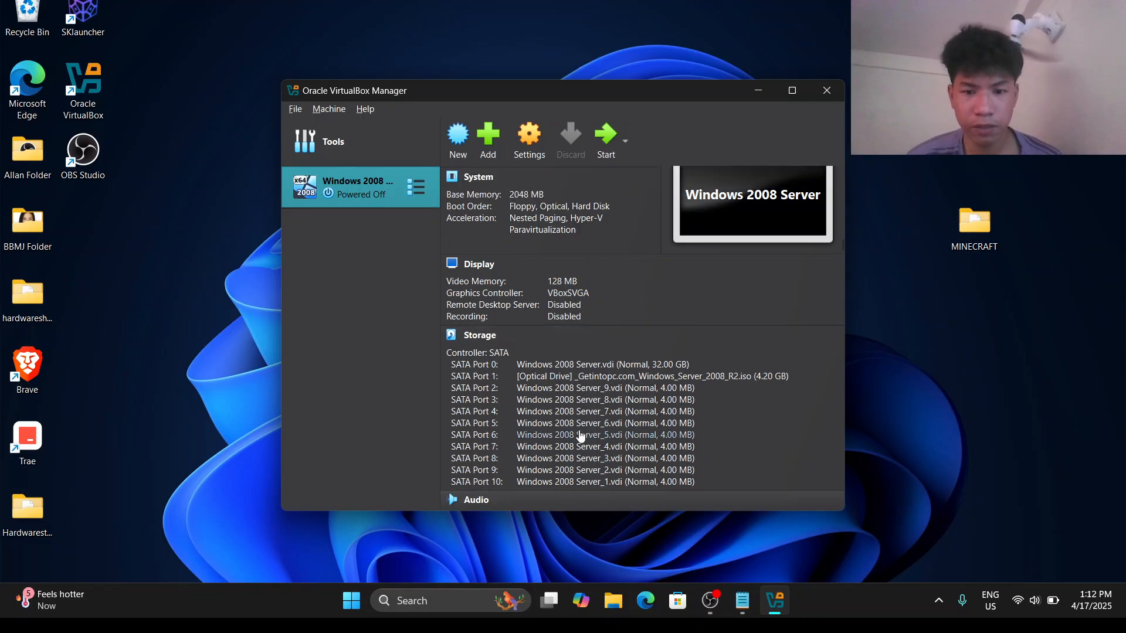
scroll(645, 410, "up", 1)
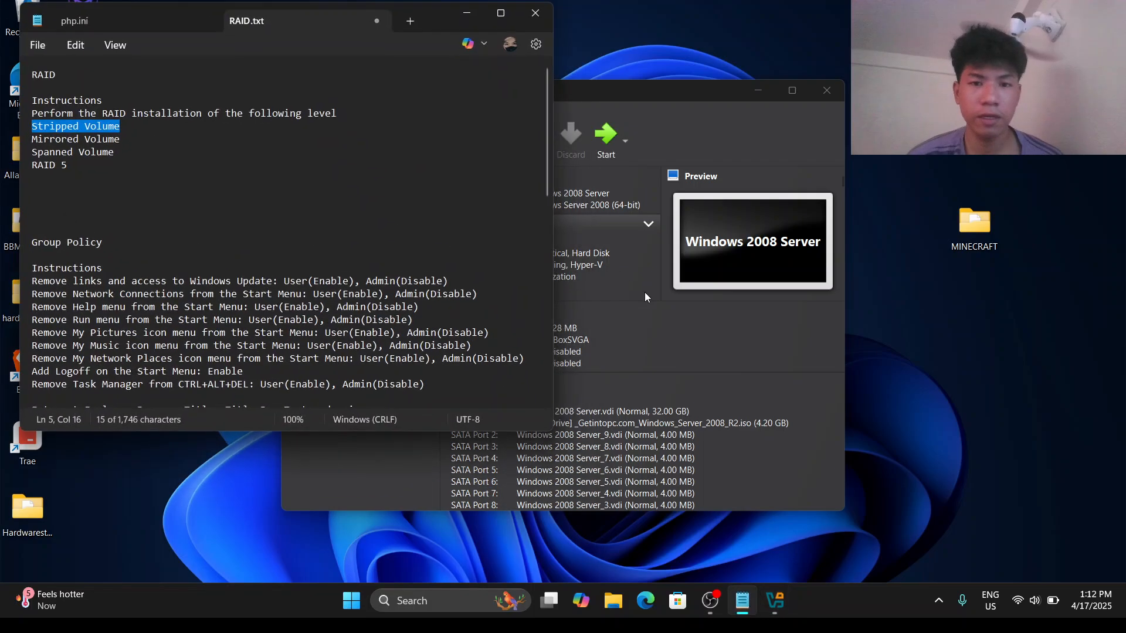
left_click(630, 223)
left_click(471, 15)
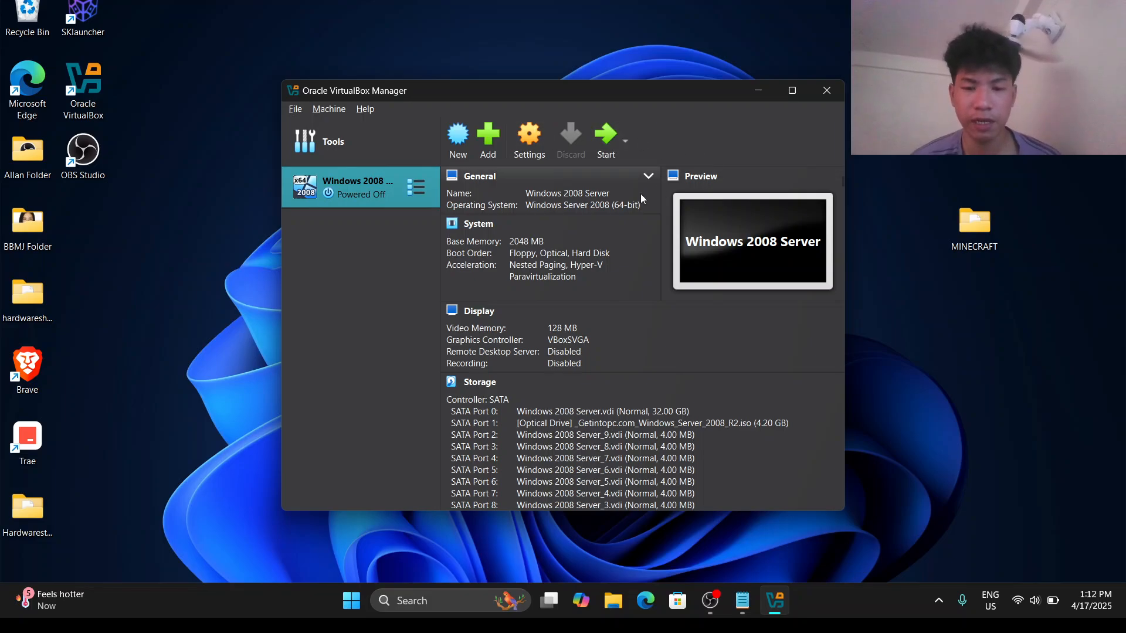
left_click(611, 150)
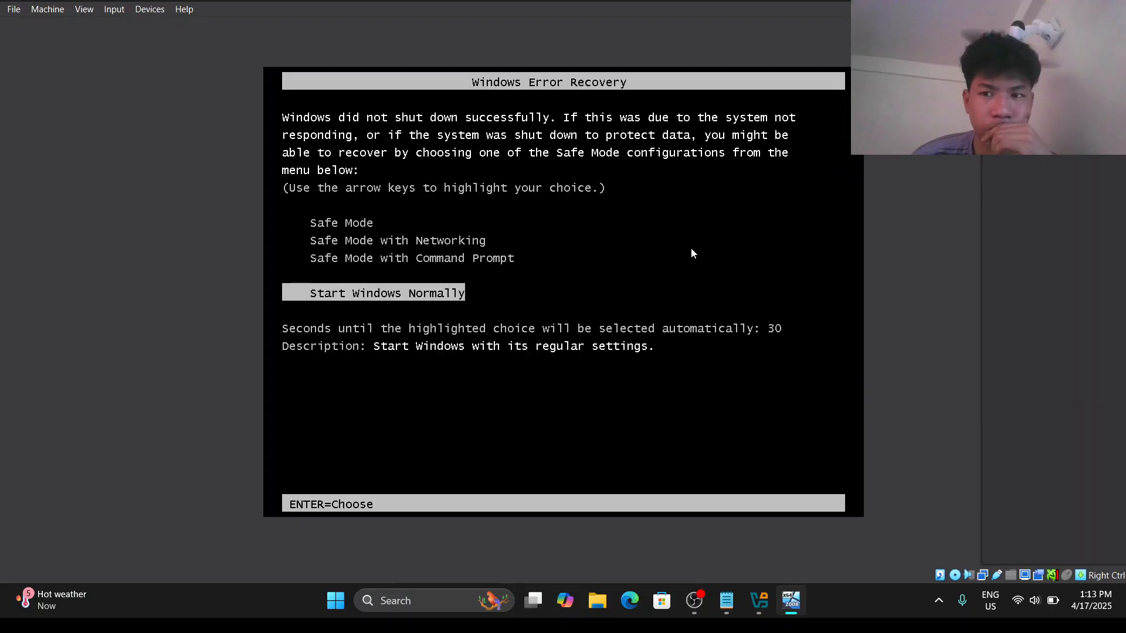
key("Return")
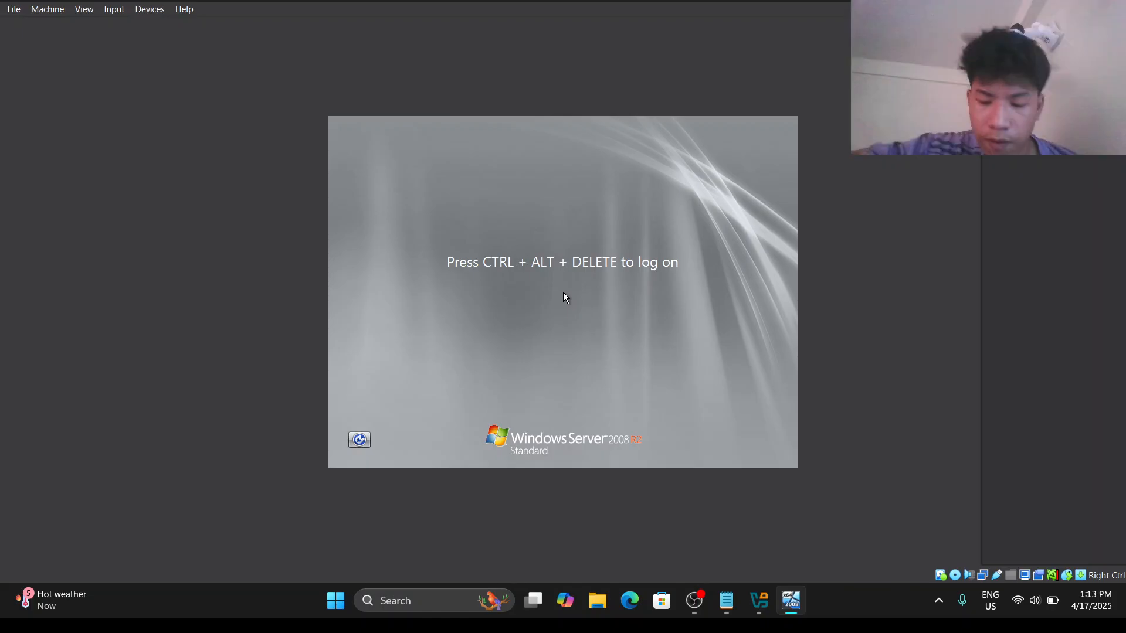
key("ctrl+alt+Delete")
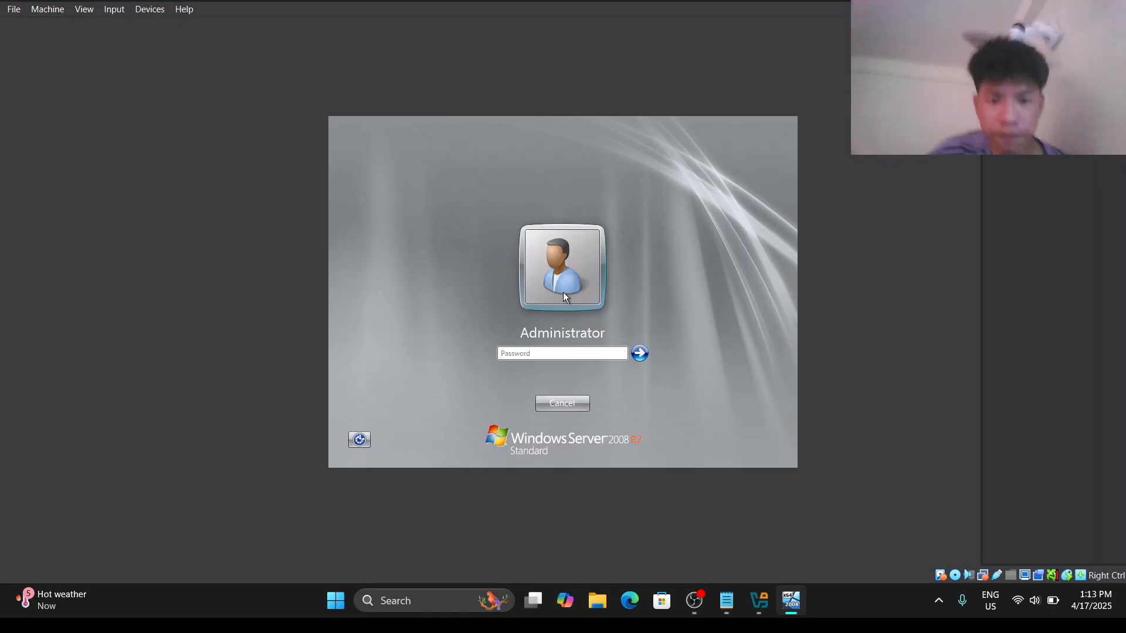
type("*****")
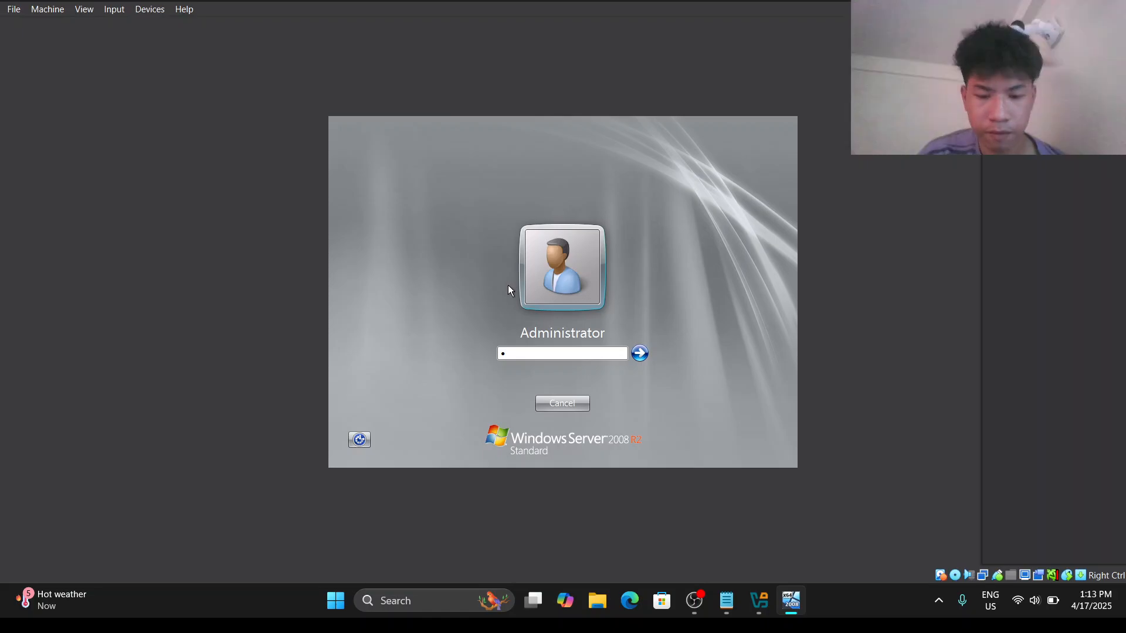
type("***")
key("BackSpace")
key("BackSpace")
key("BackSpace")
key("BackSpace")
key("BackSpace")
key("BackSpace")
key("BackSpace")
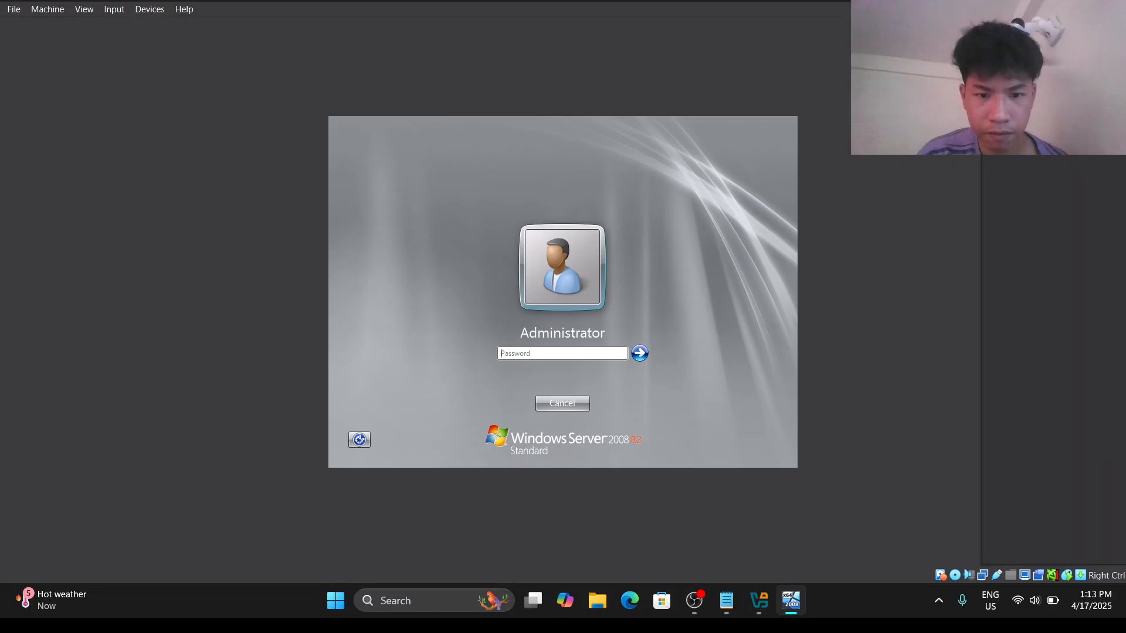
Log on to the server as Administrator with the account password
type("*")
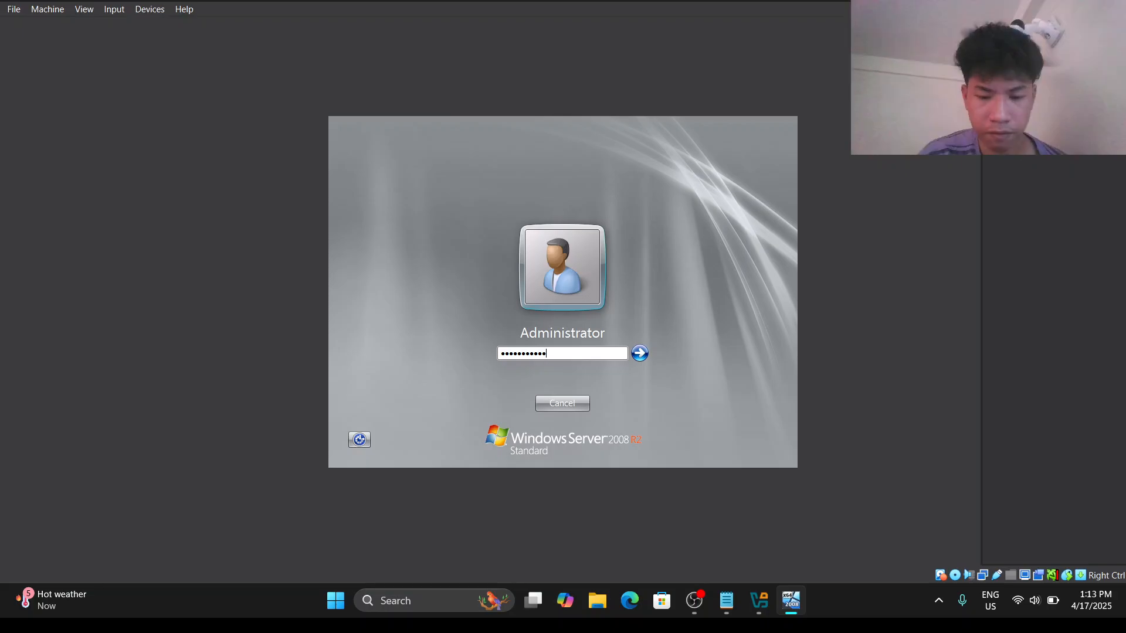
type("*****")
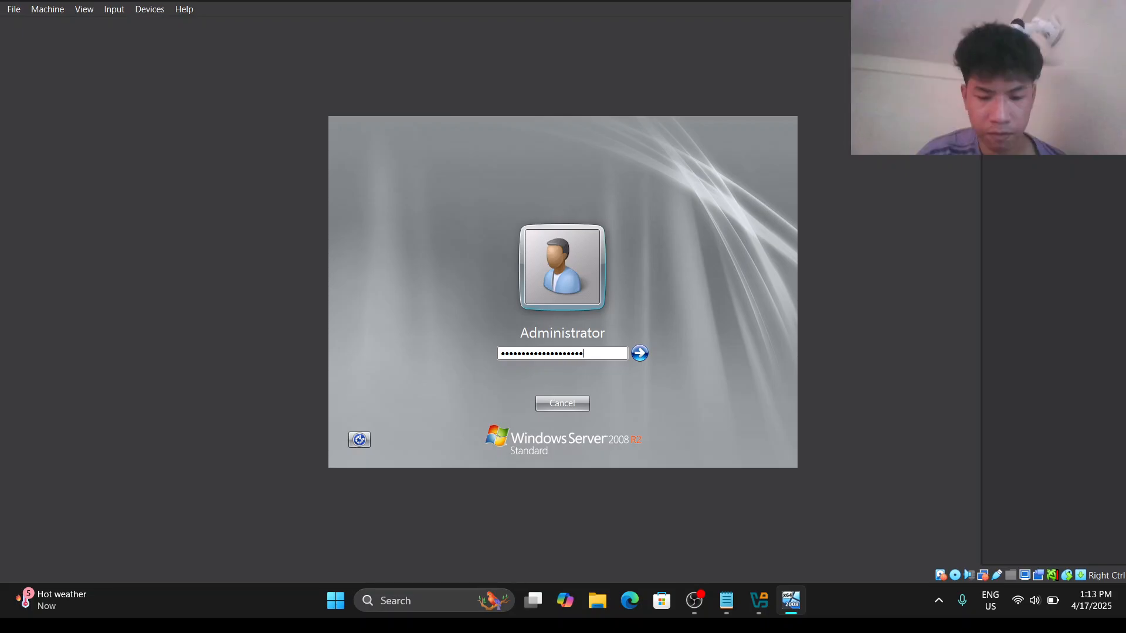
key("Return")
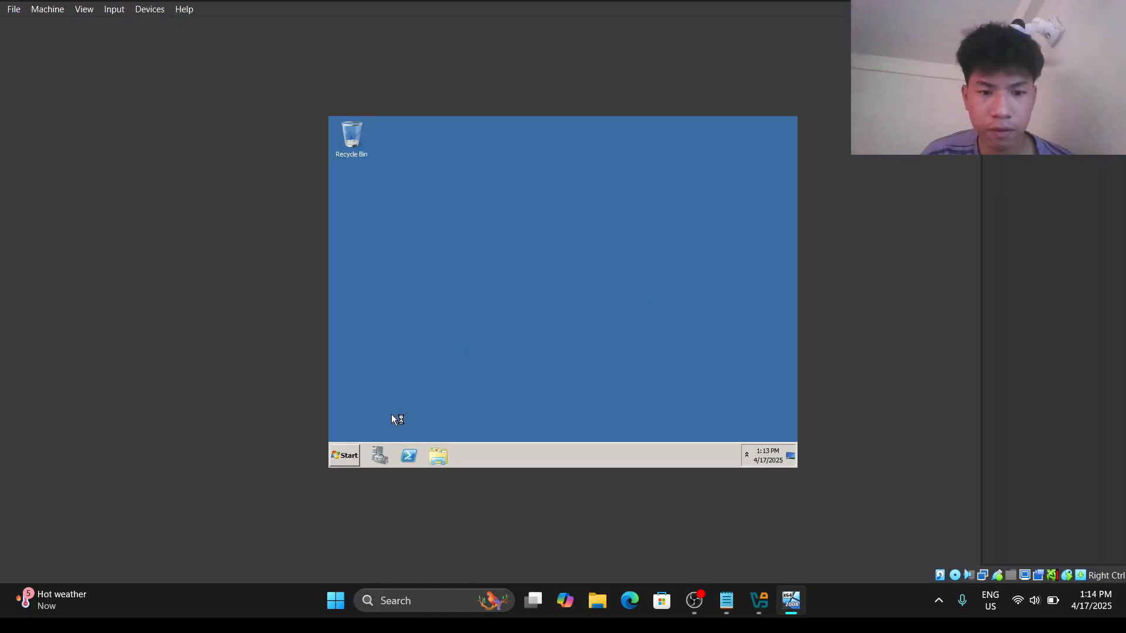
Dismiss the device-ready notification and cancel the Shutdown Event Tracker without giving a shutdown reason
left_click(348, 457)
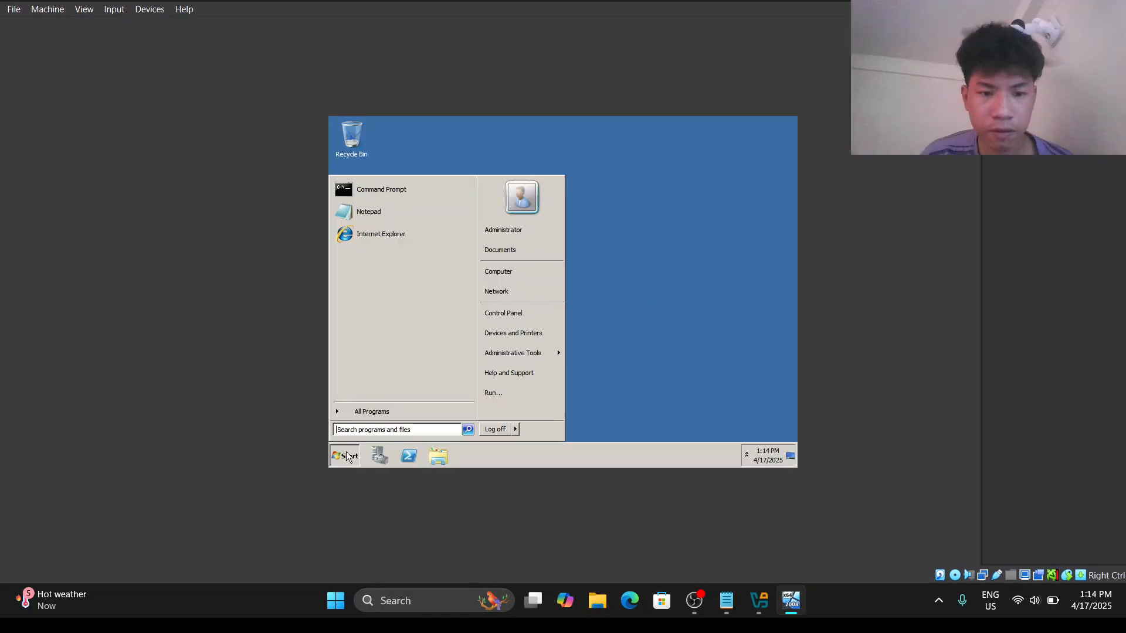
left_click(619, 312)
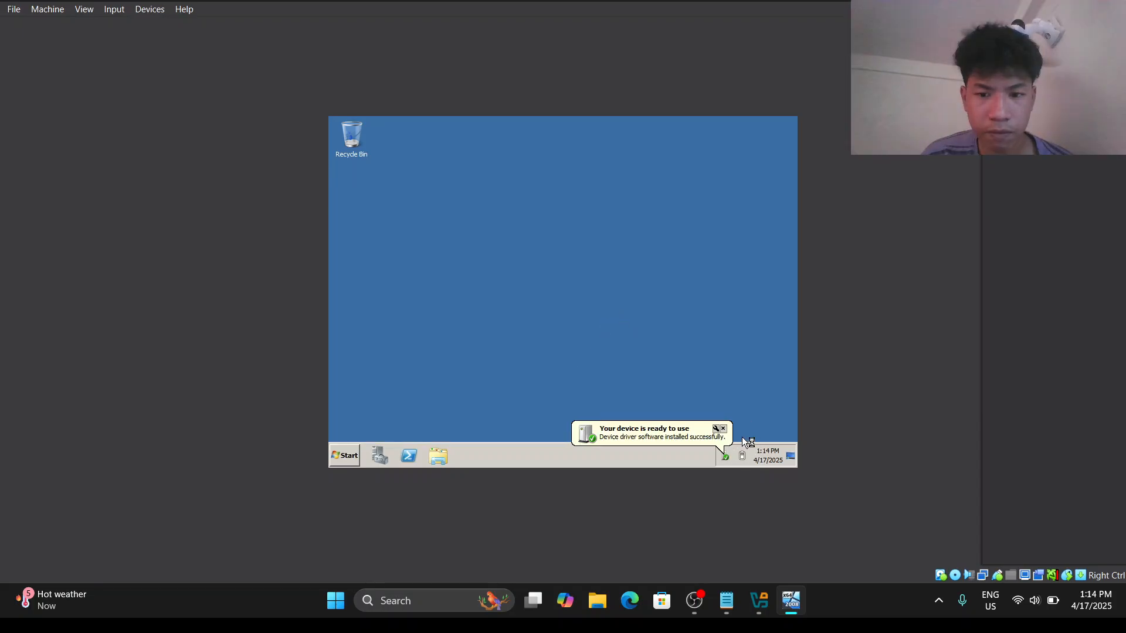
left_click(723, 429)
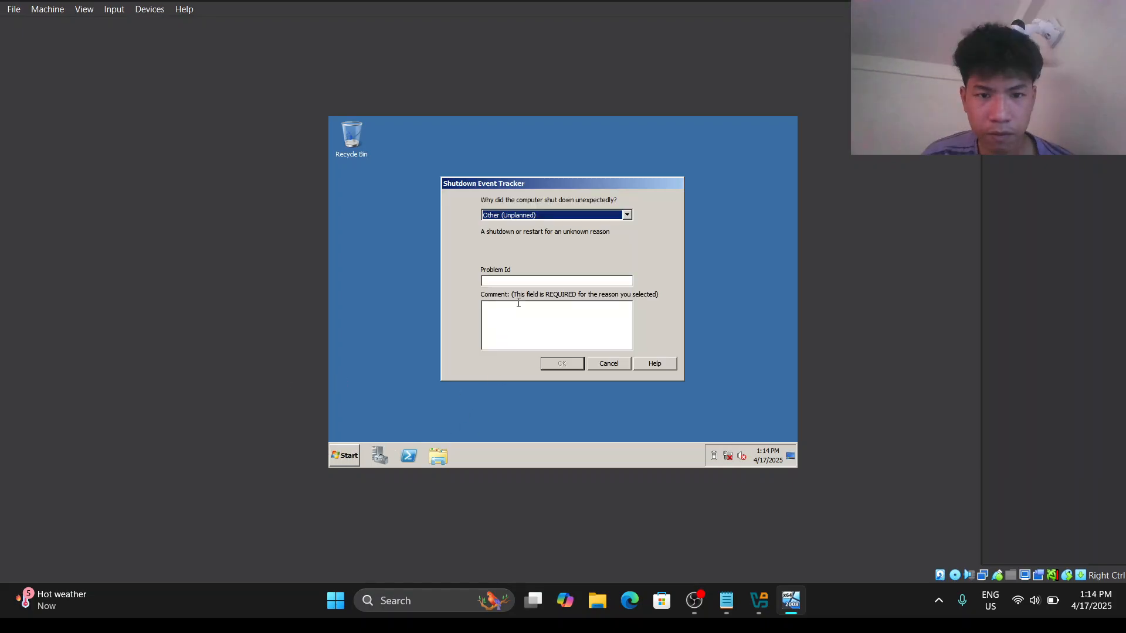
left_click(610, 367)
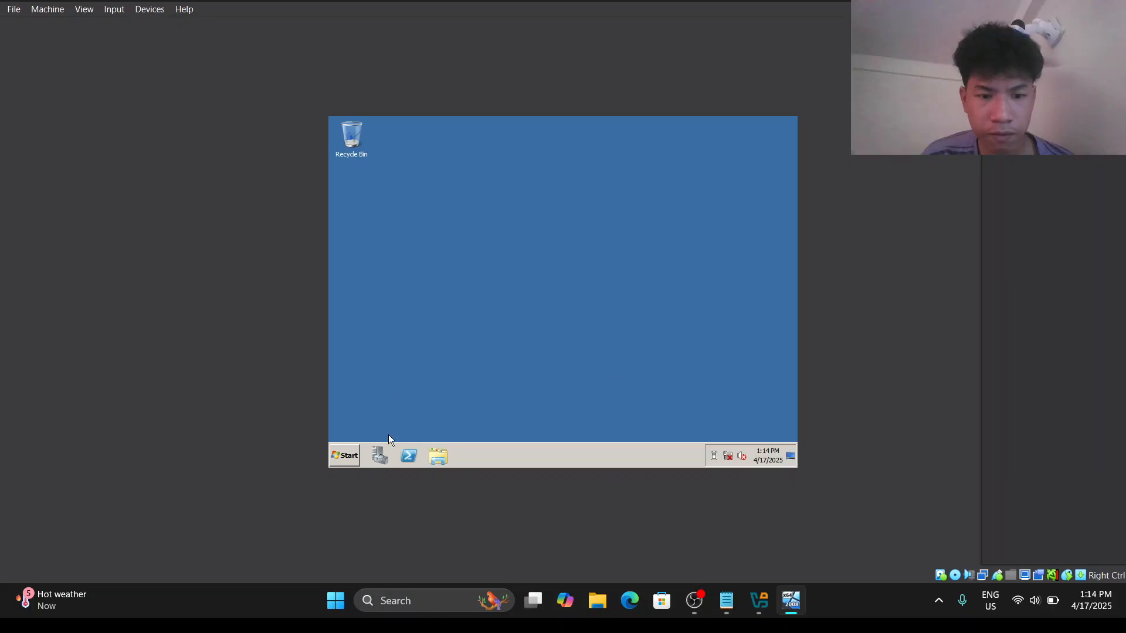
Open Server Manager from the server's administrative tools
left_click(346, 457)
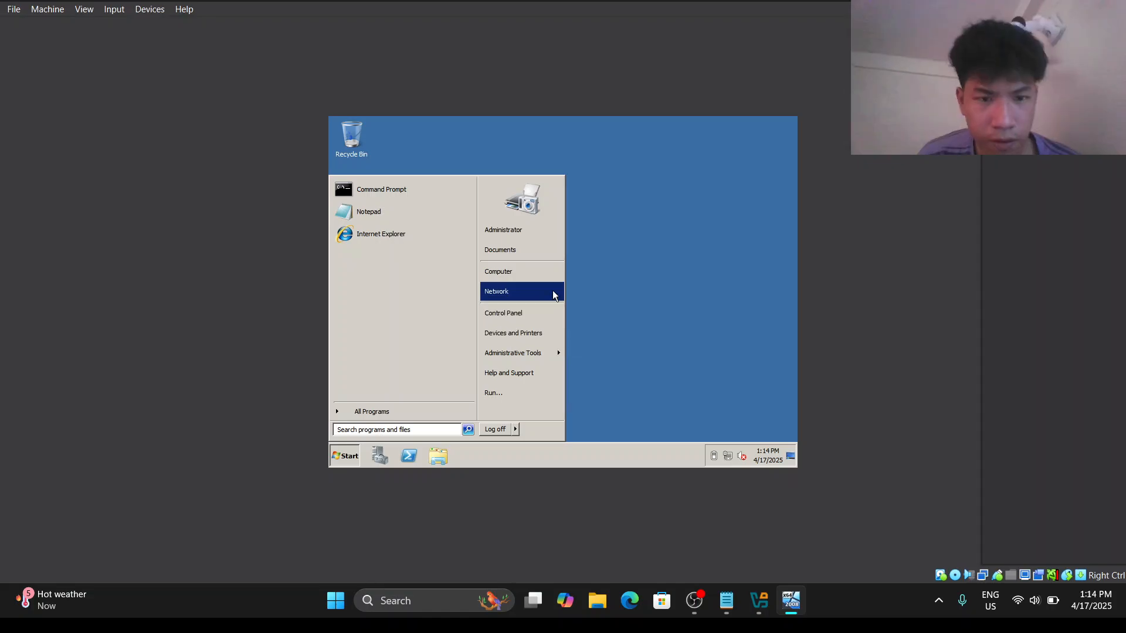
mouse_move(532, 359)
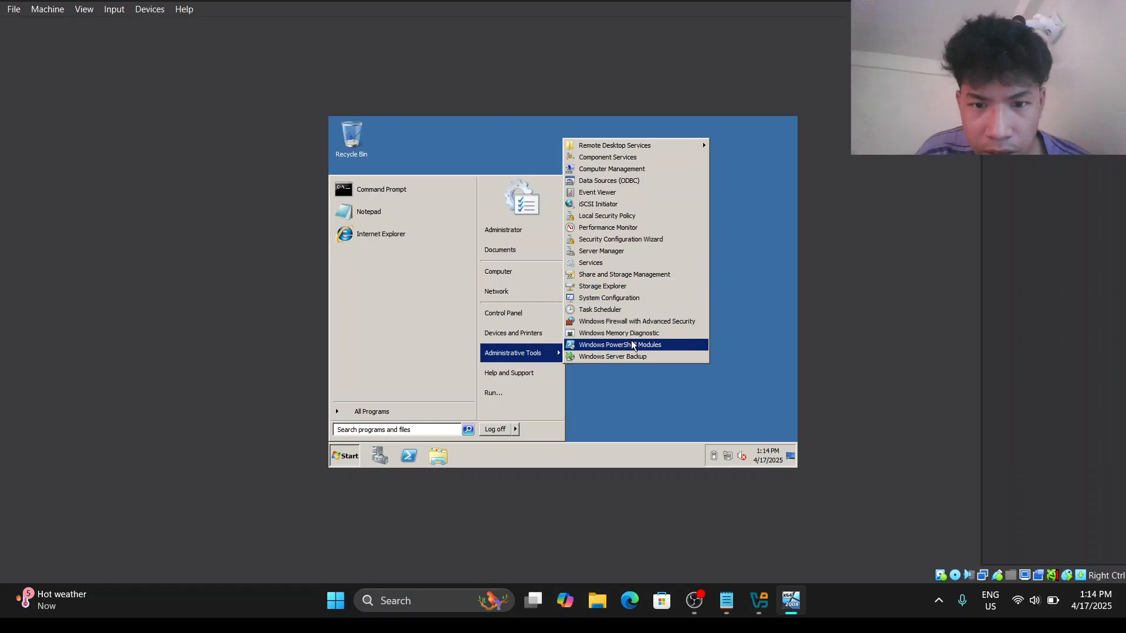
left_click(622, 251)
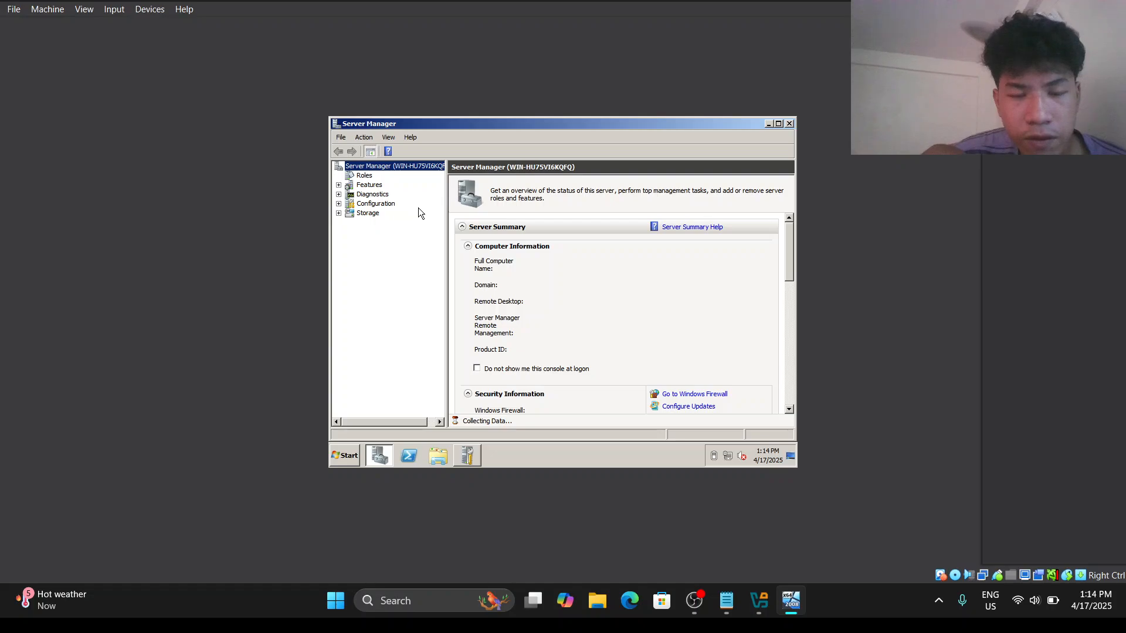
Expand Storage in Server Manager and open Disk Management
left_click(364, 176)
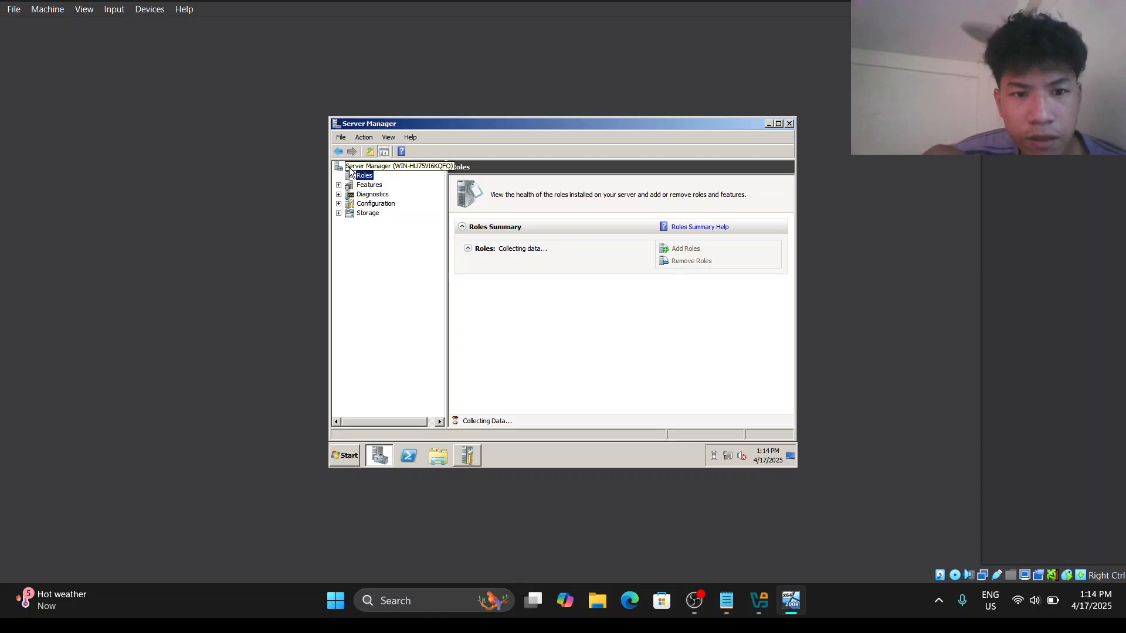
left_click(352, 167)
left_click(355, 179)
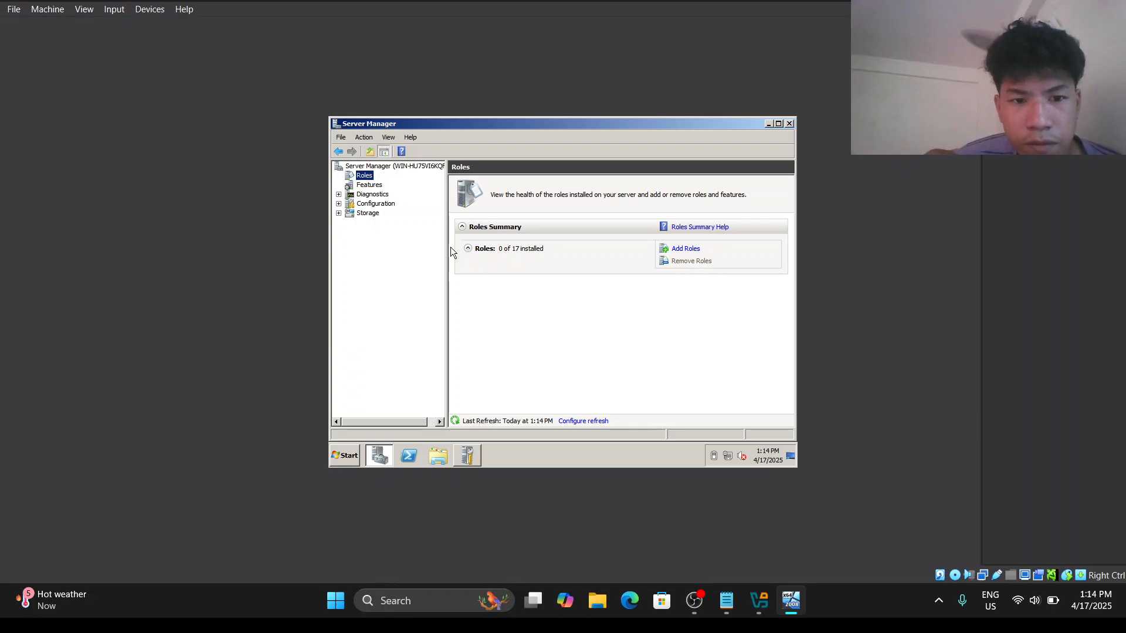
left_click(339, 213)
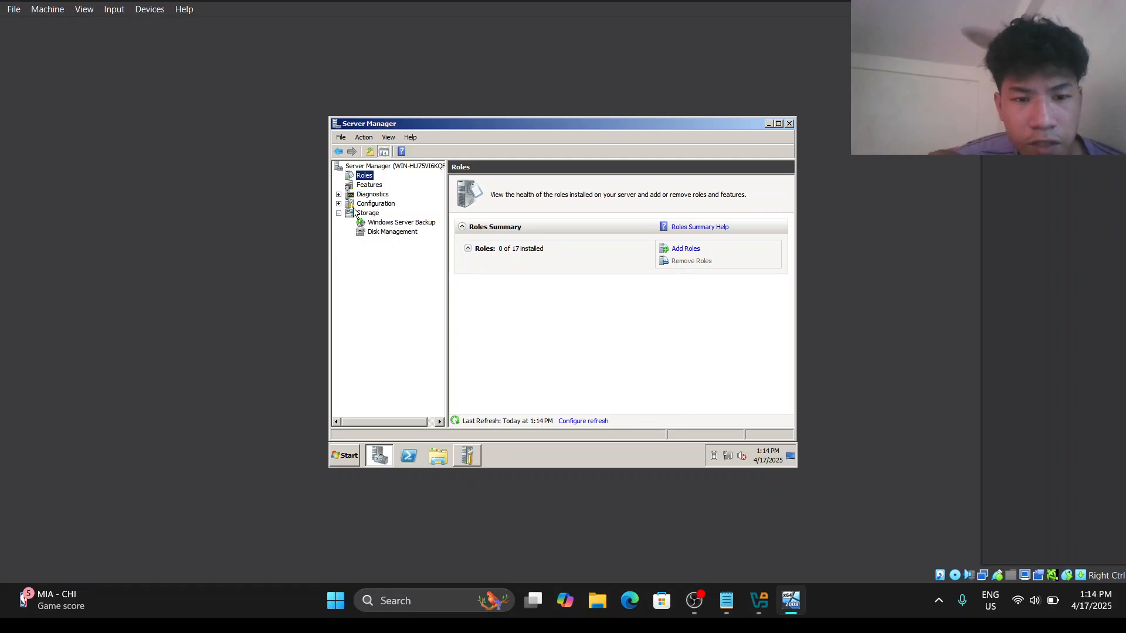
left_click(405, 233)
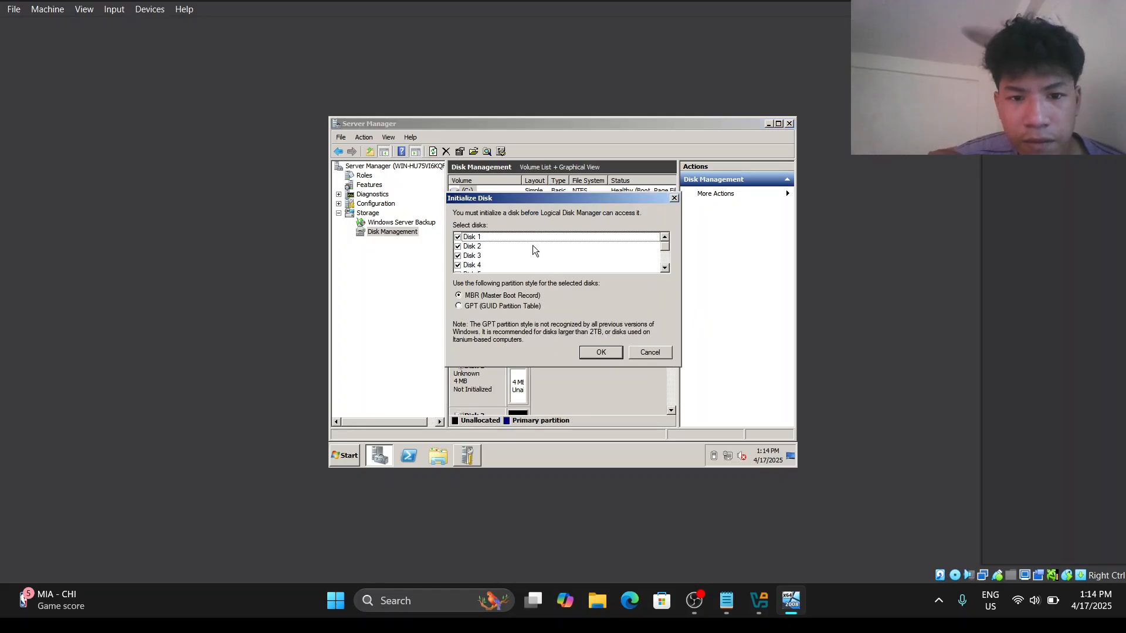
Initialize Disks 1 through 9 with the MBR partition style
scroll(528, 243, "down", 1)
scroll(531, 251, "down", 1)
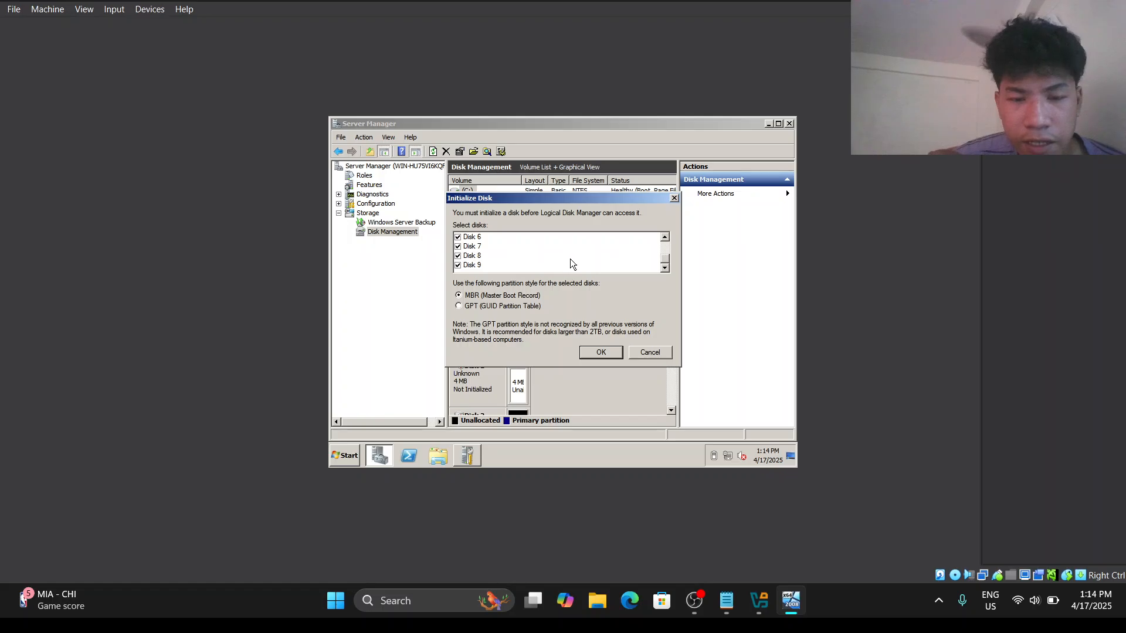
left_click(602, 354)
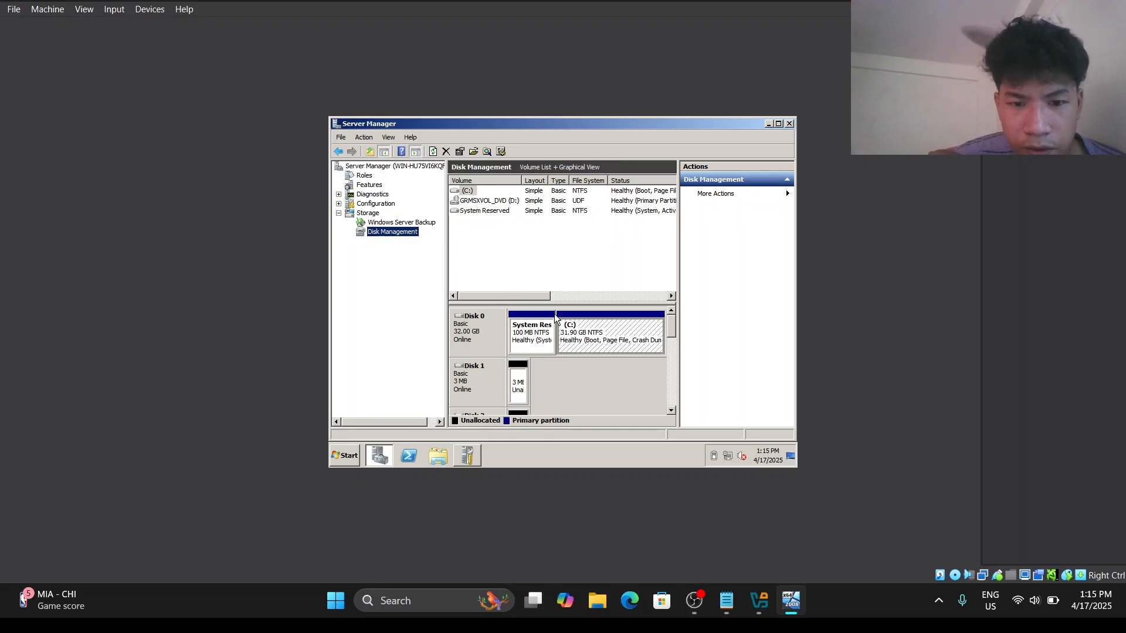
Examine which volume and conversion commands are offered for Disk 0 and which actions Disk Management itself offers
left_click(471, 341)
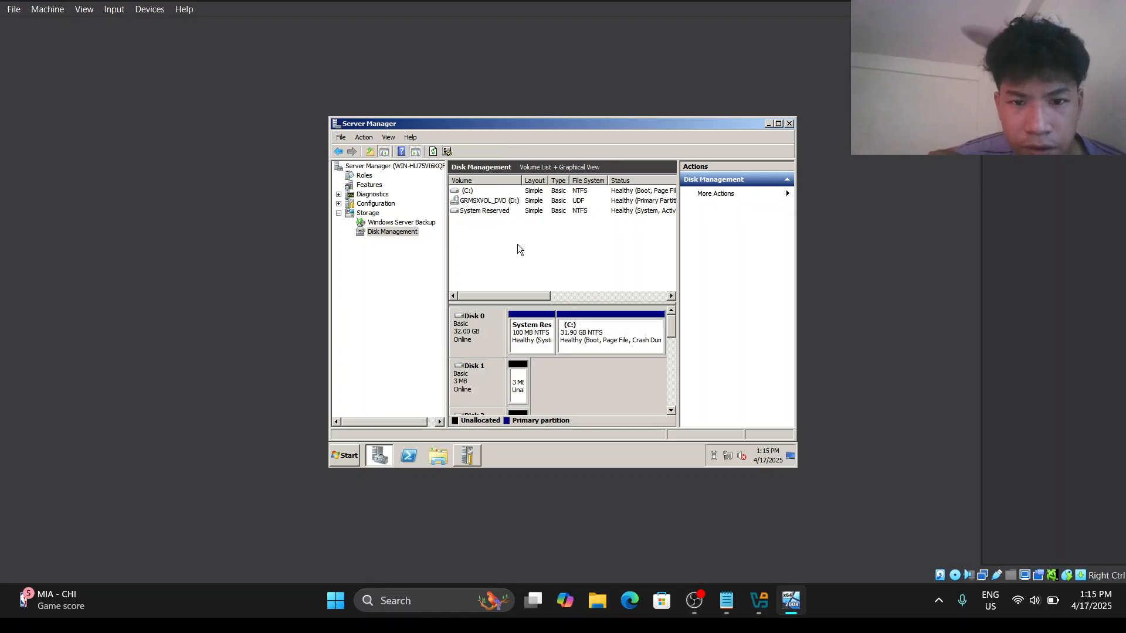
right_click(481, 317)
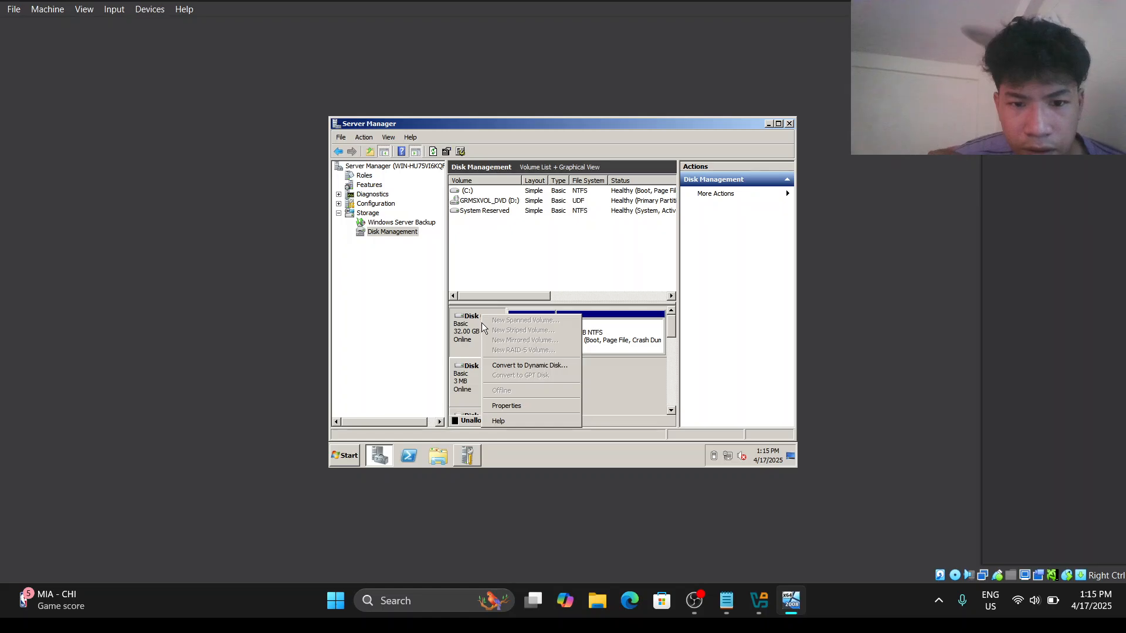
left_click(532, 238)
right_click(468, 345)
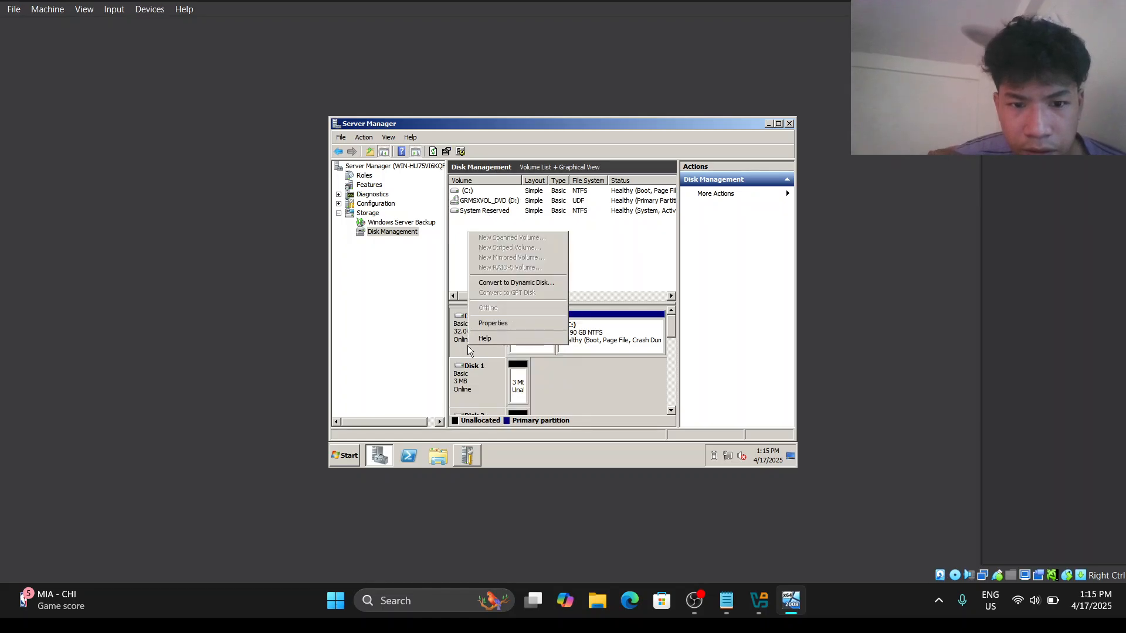
left_click(620, 273)
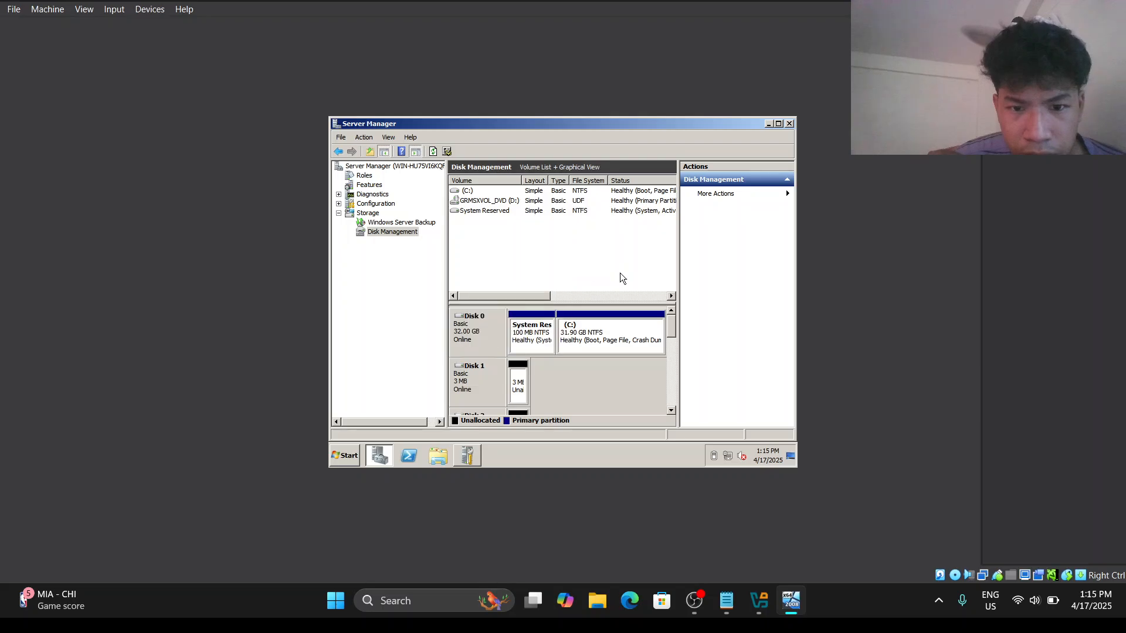
left_click(573, 332)
left_click(521, 227)
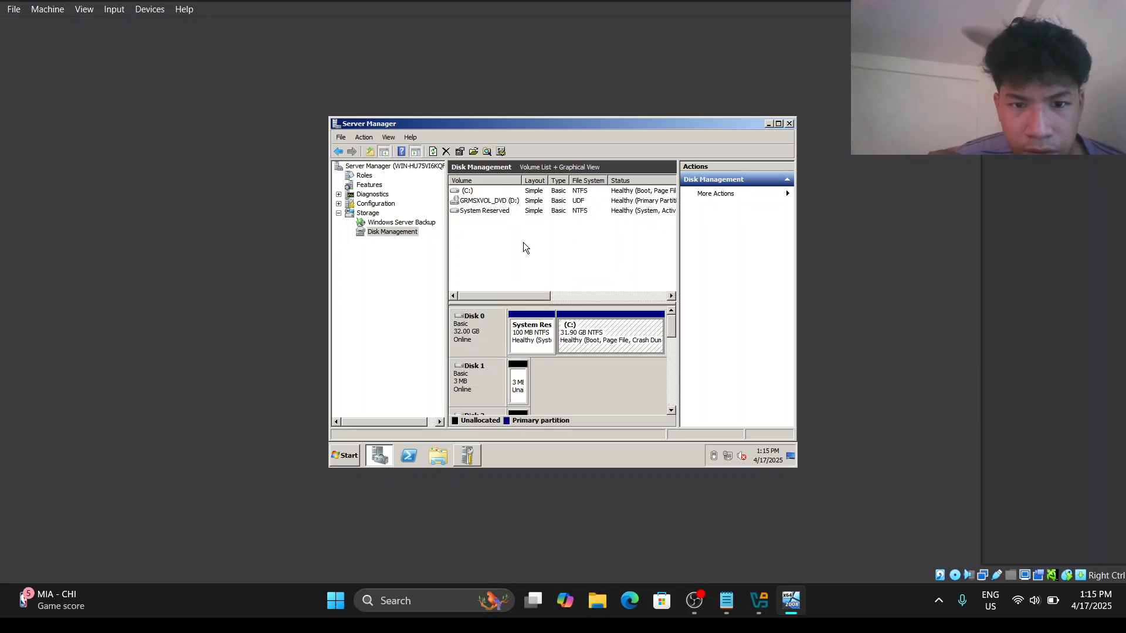
right_click(416, 232)
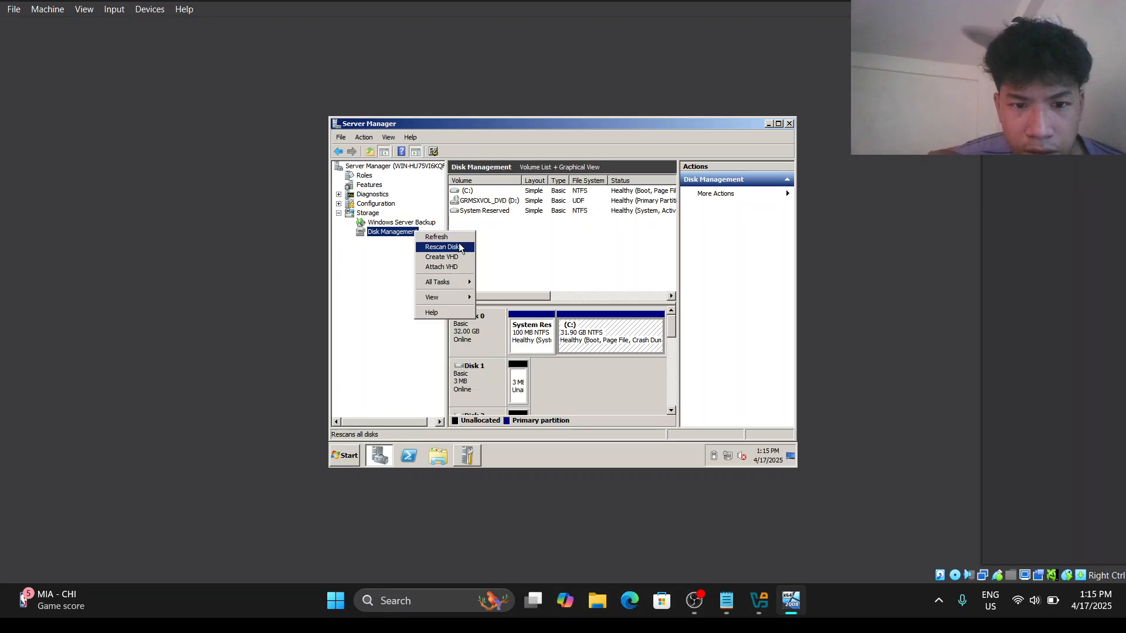
left_click(558, 238)
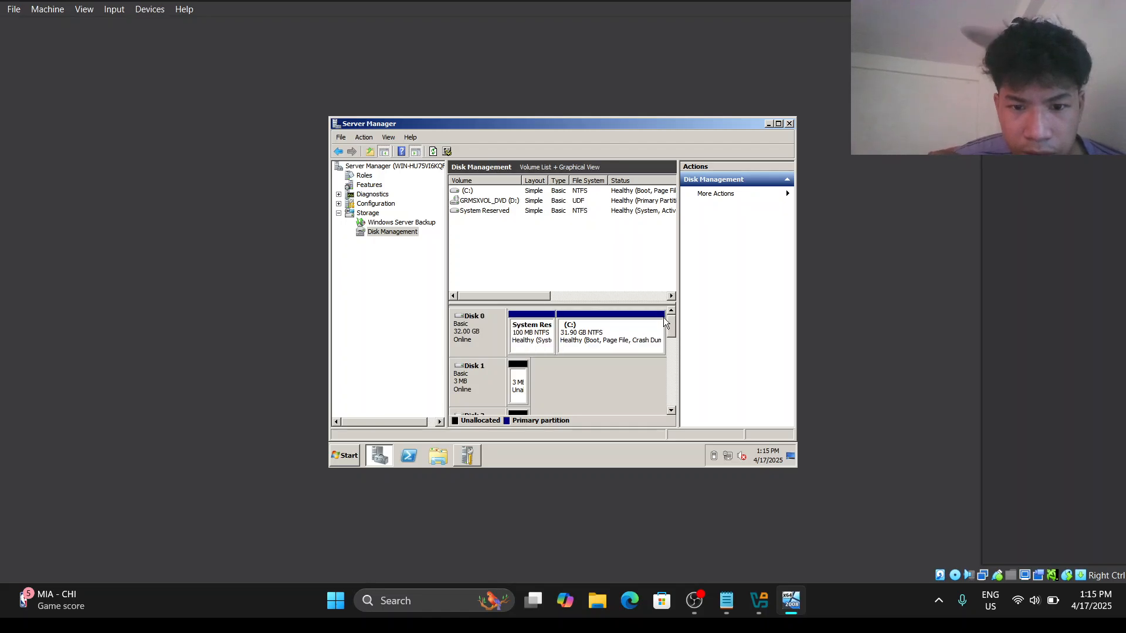
right_click(479, 372)
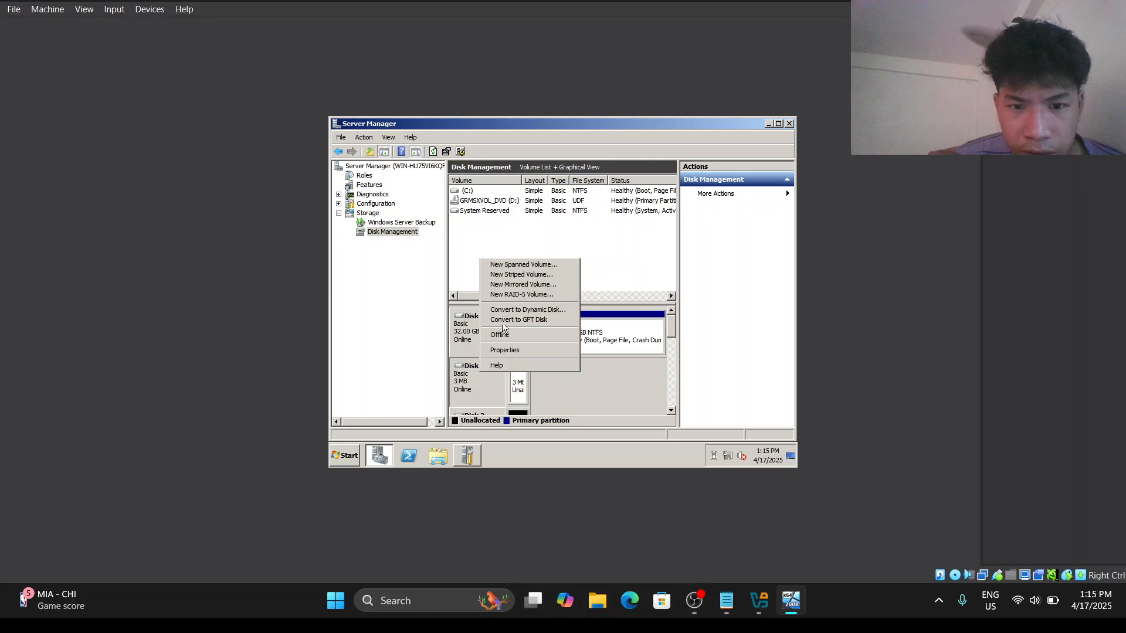
left_click(521, 265)
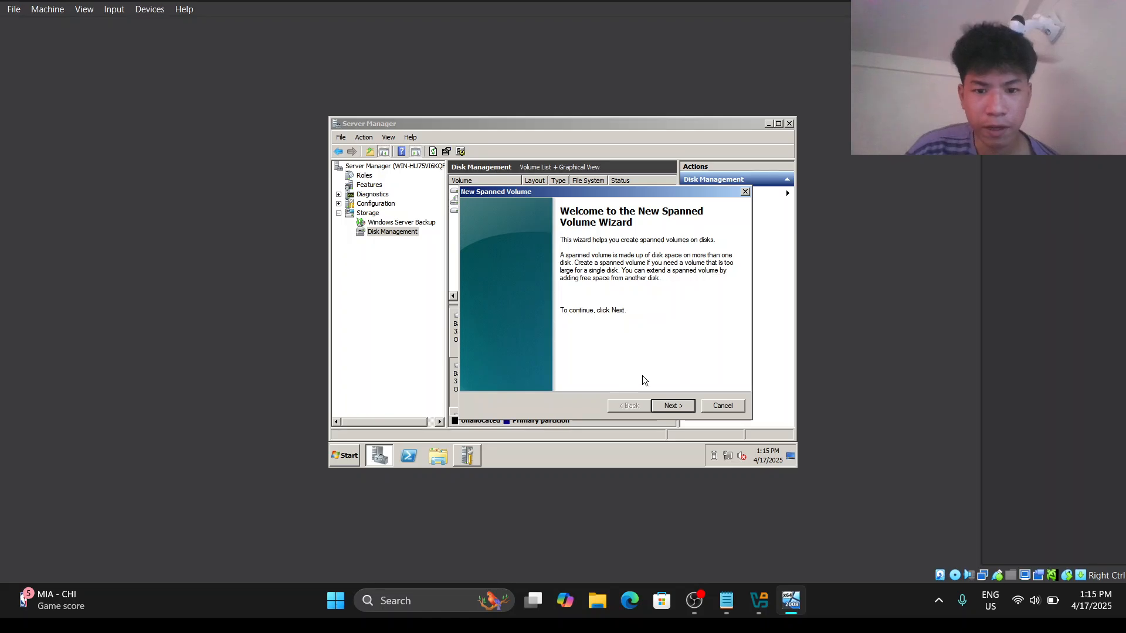
left_click(675, 406)
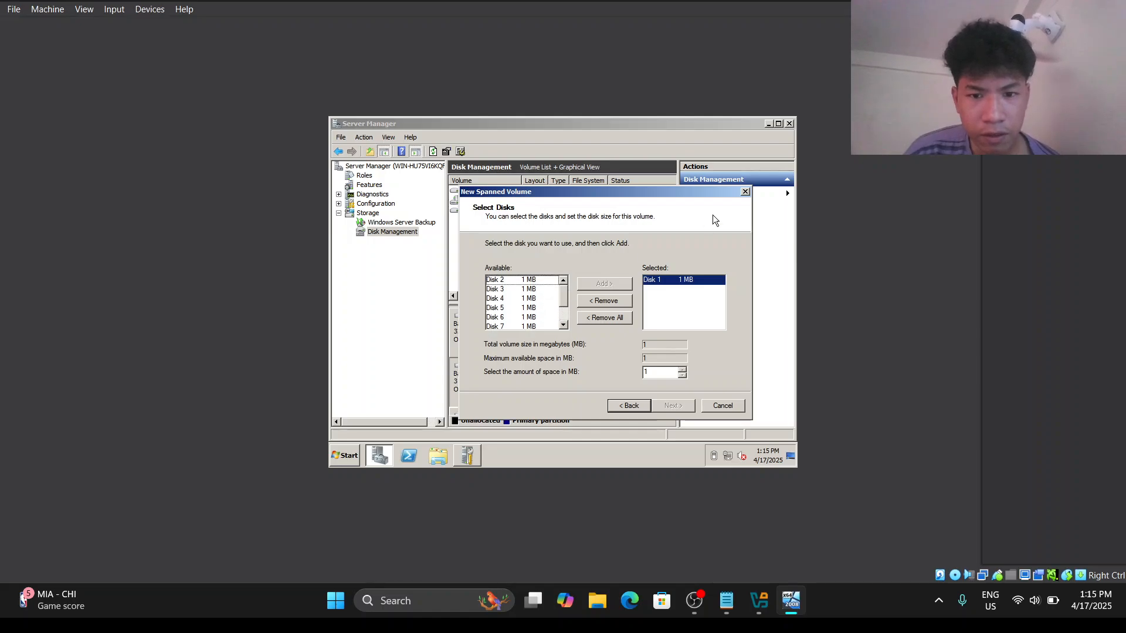
left_click(746, 192)
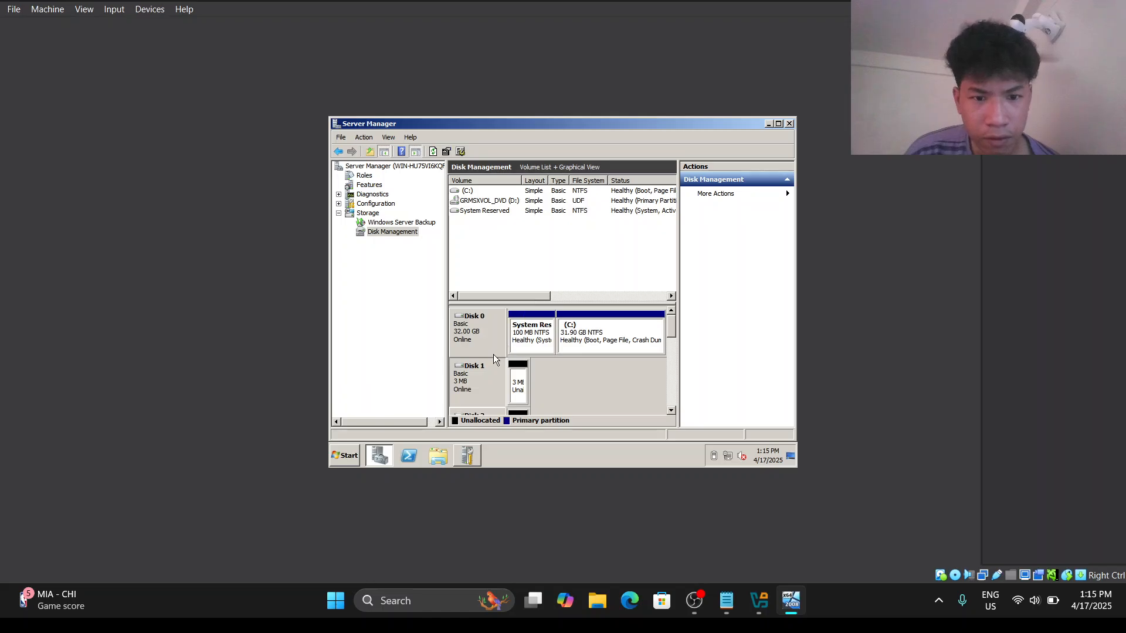
Set up a new spanned volume on Disk 1 and Disk 2 using 1 MB from each, with drive letter E
right_click(475, 379)
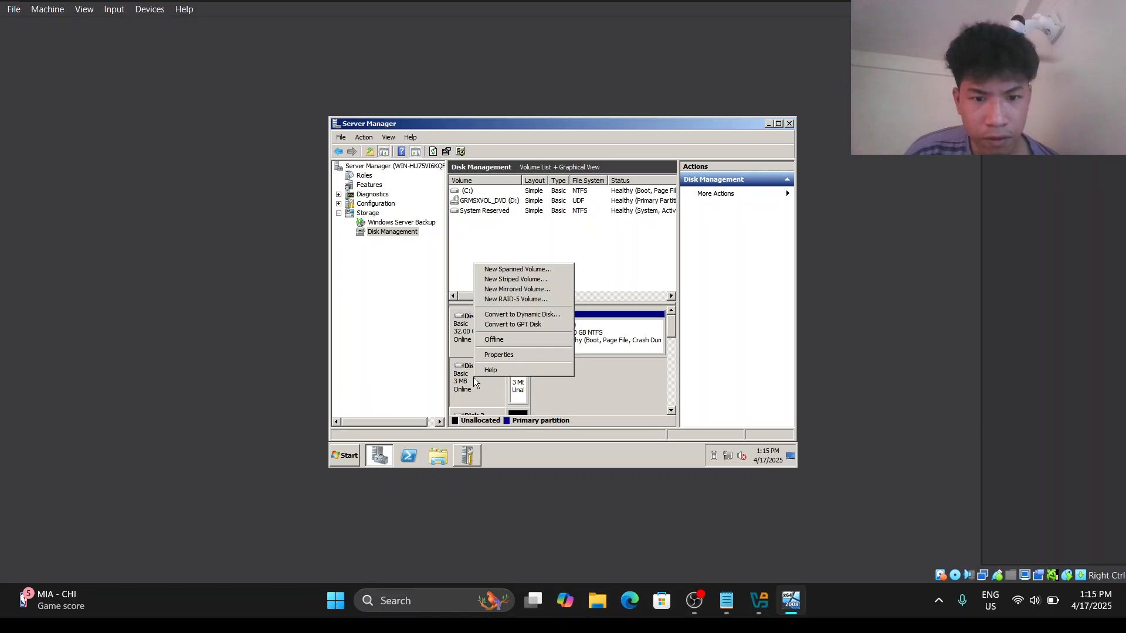
left_click(501, 276)
left_click(673, 406)
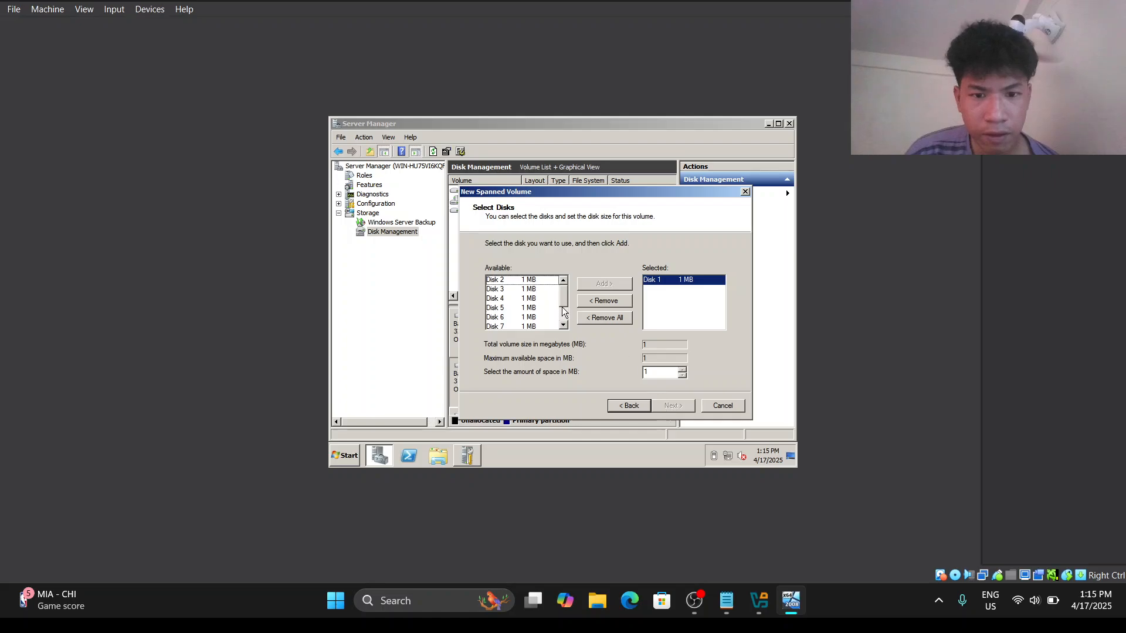
left_click(541, 281)
left_click(599, 285)
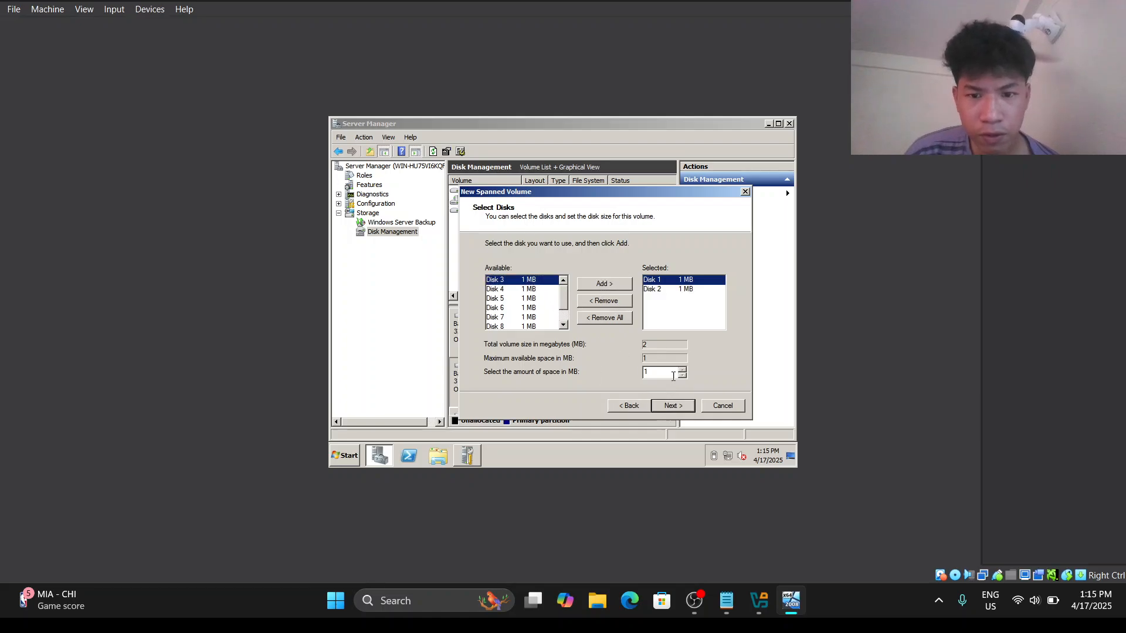
left_click(674, 405)
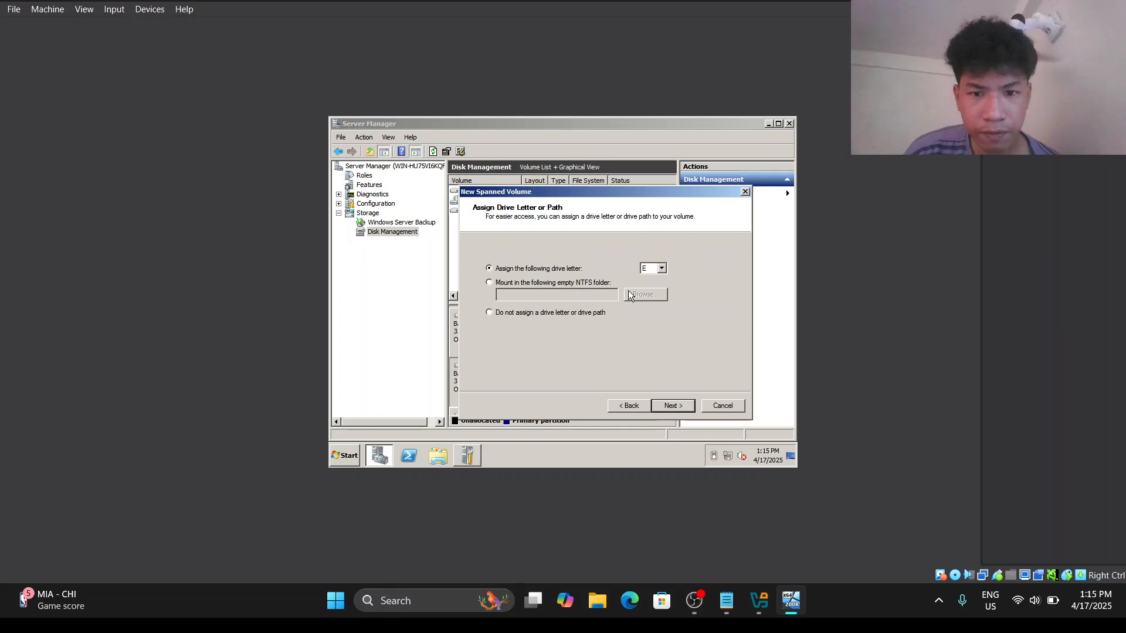
left_click(672, 407)
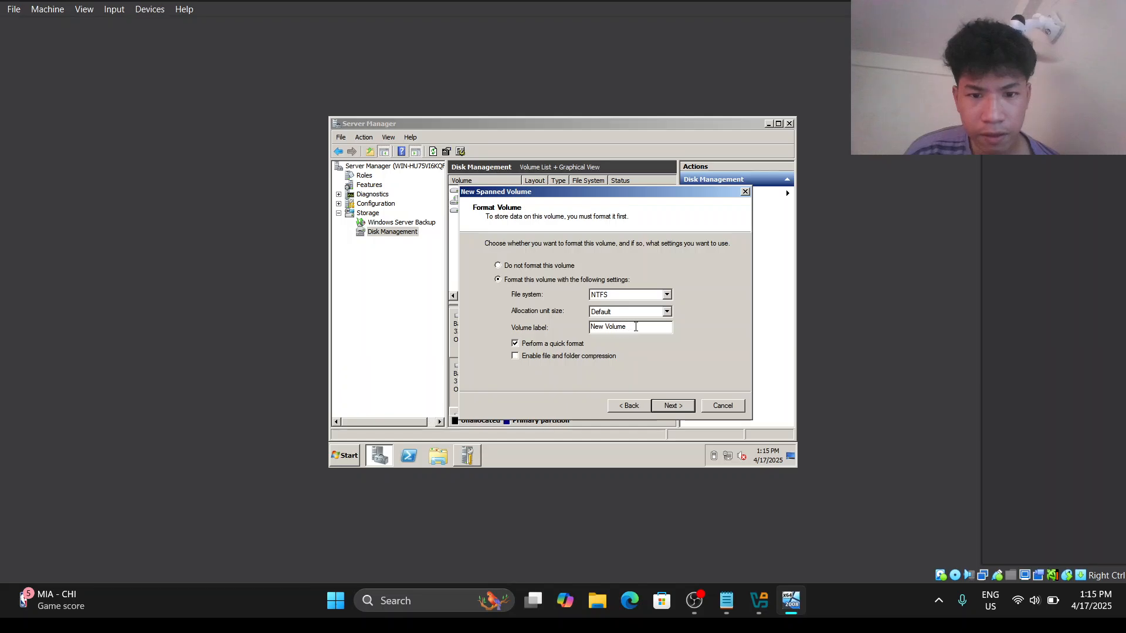
Label the volume Spanned, choose an NTFS quick format, and create it, accepting the conversion of its disks to dynamic
left_click_drag(638, 328, 419, 289)
key("BackSpace")
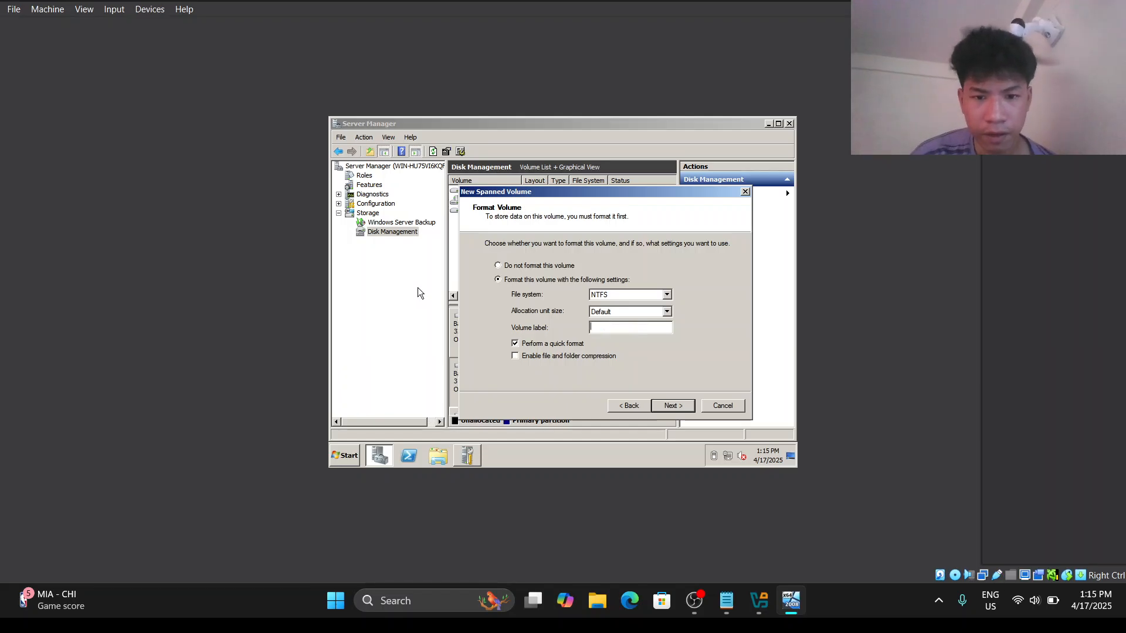
type("Spanned")
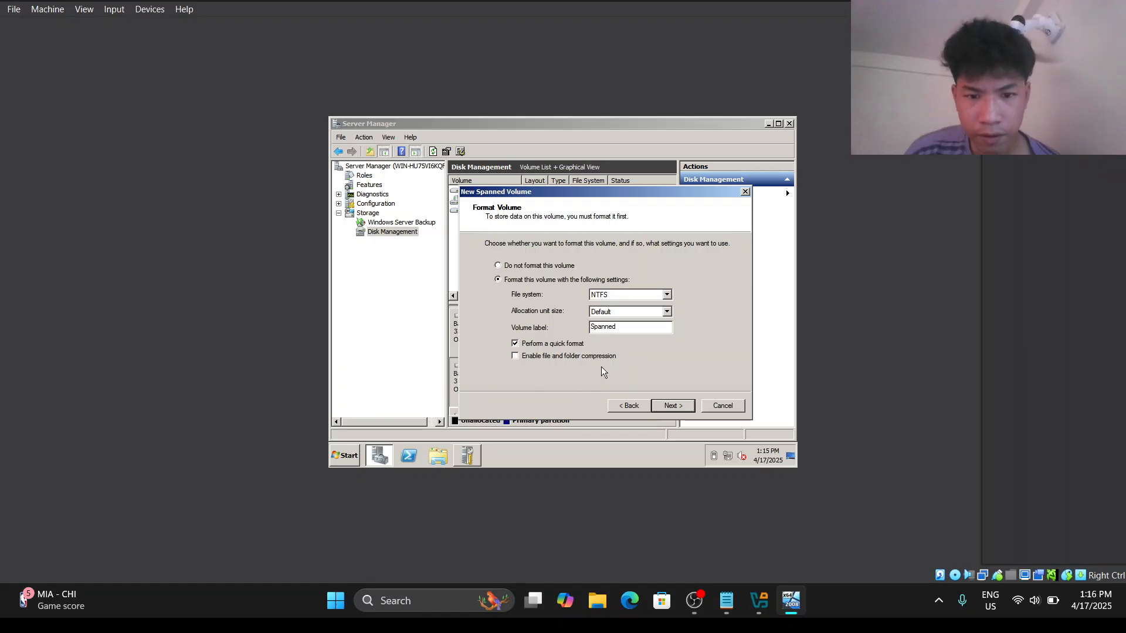
left_click(678, 406)
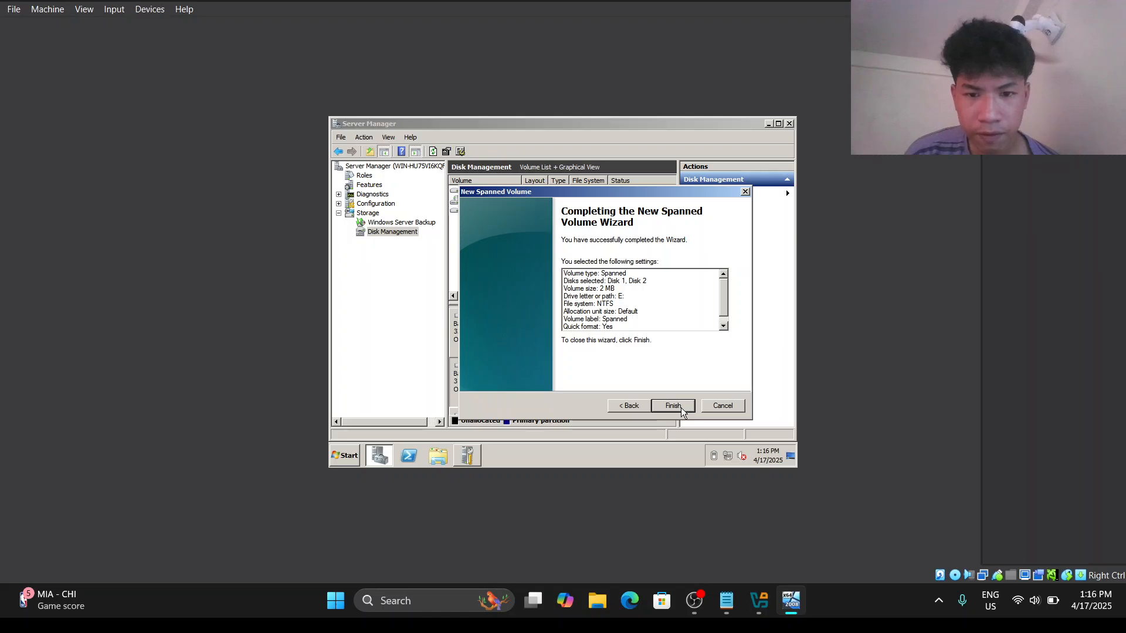
left_click(678, 406)
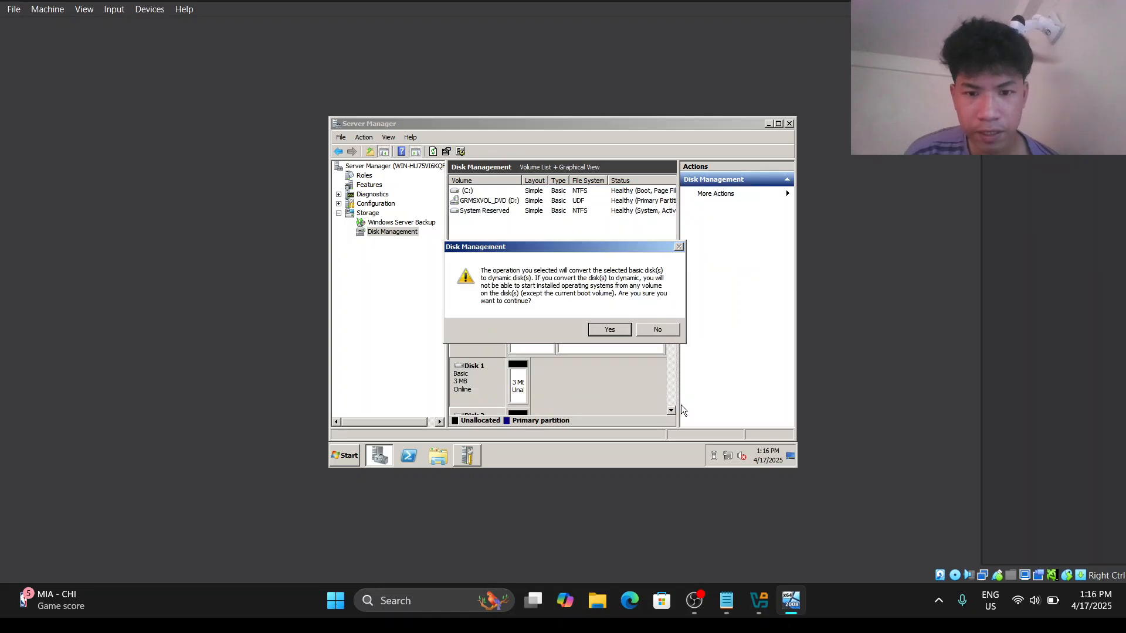
left_click(611, 335)
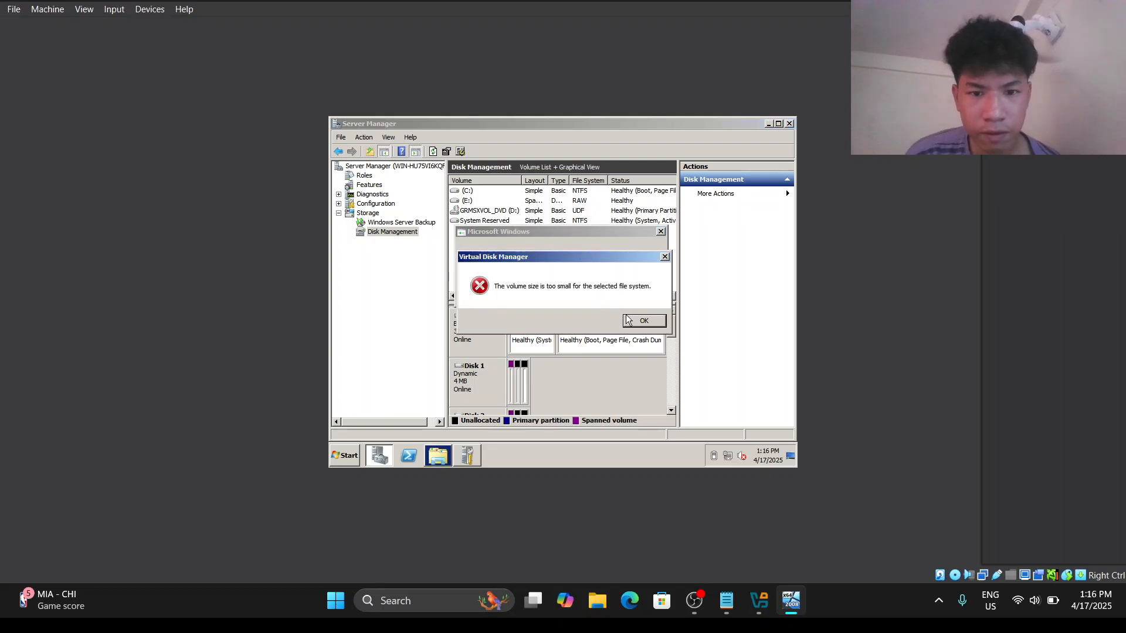
left_click(646, 320)
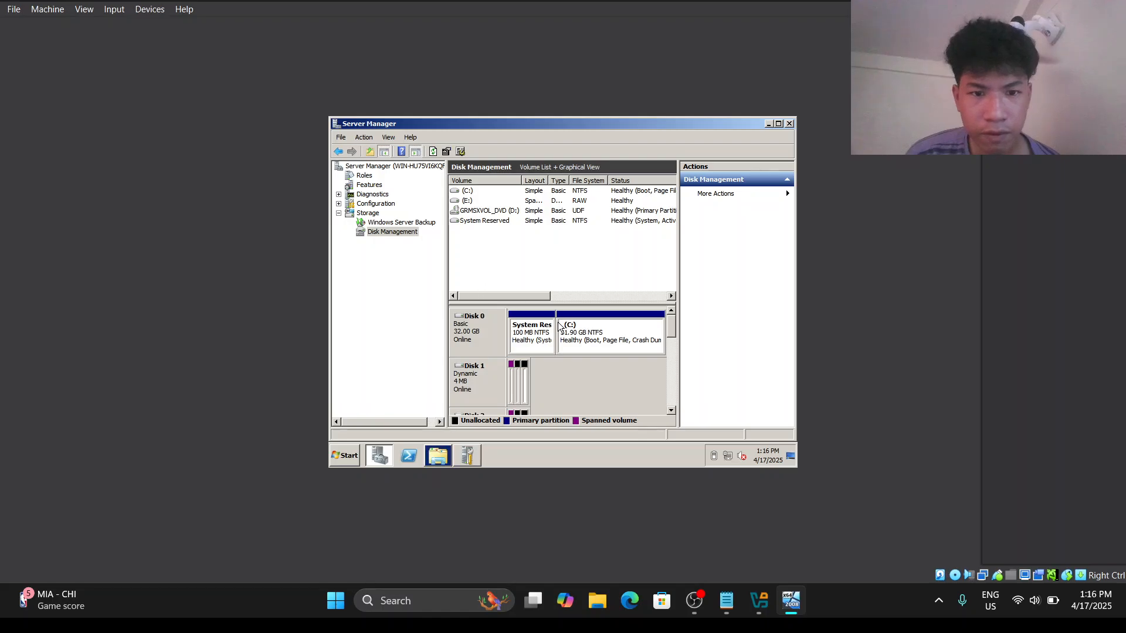
left_click_drag(673, 329, 672, 336)
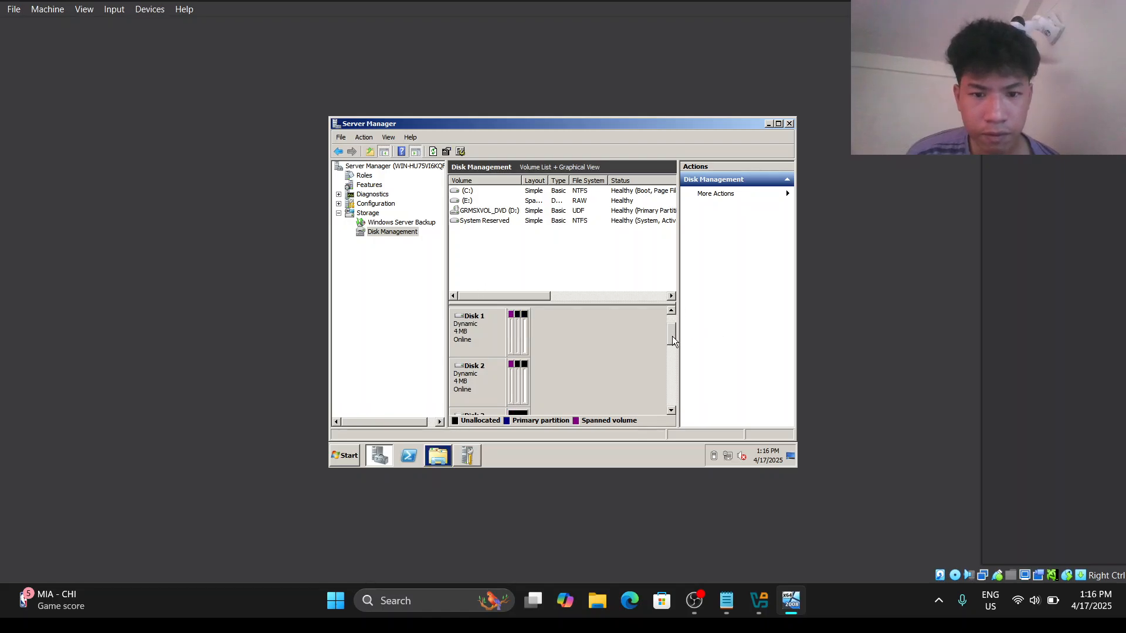
left_click(495, 338)
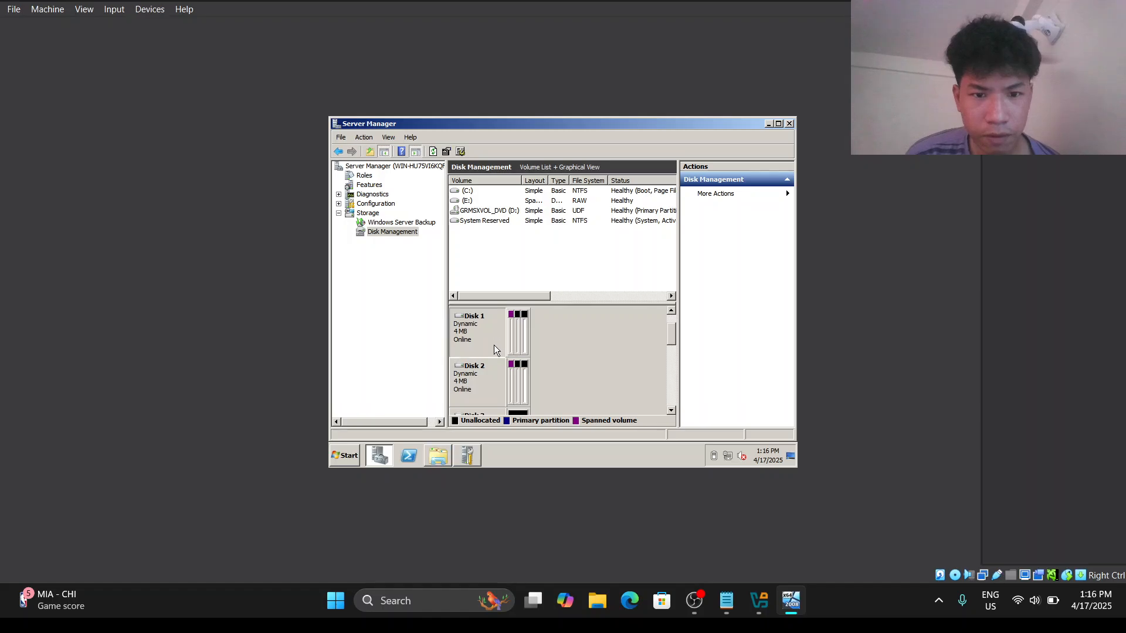
left_click(501, 219)
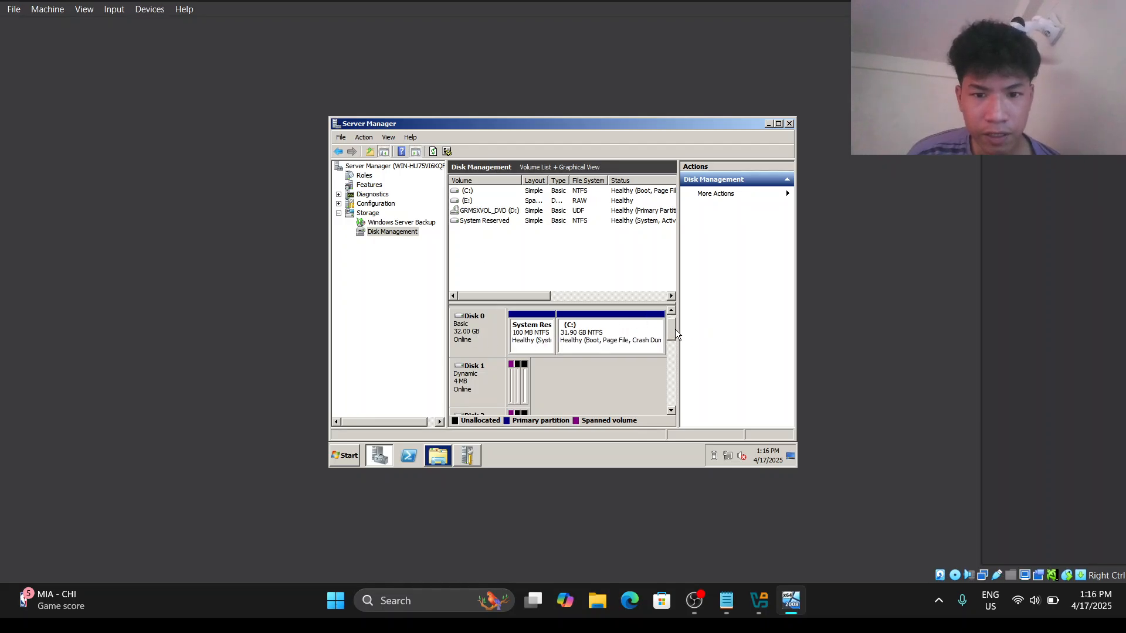
left_click_drag(675, 329, 676, 332)
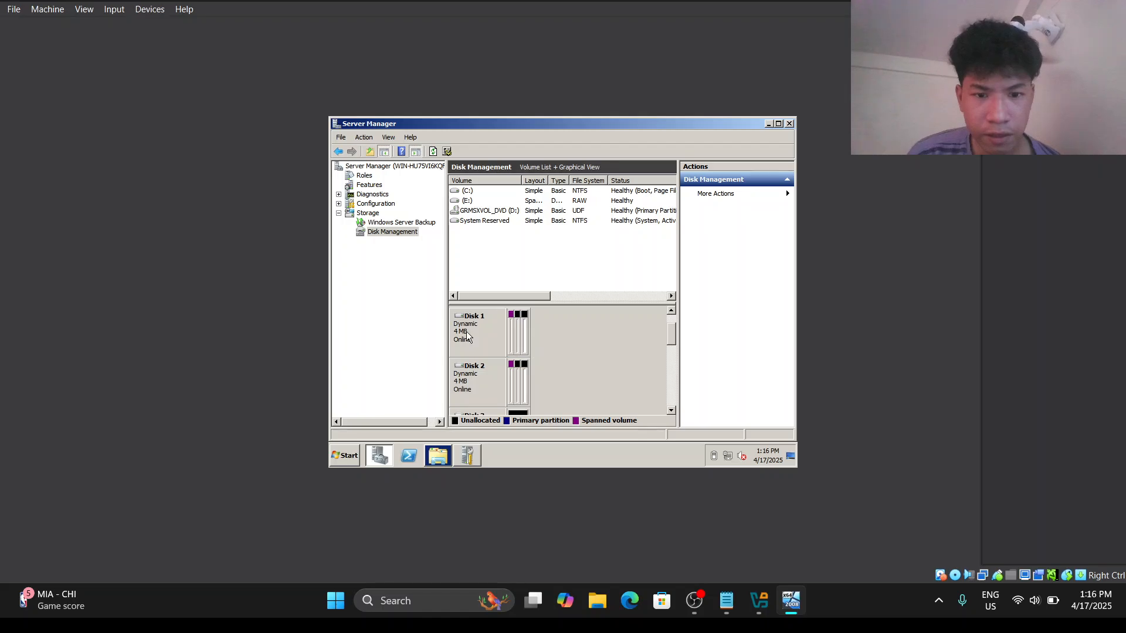
Set up a new striped volume on Disk 3 and Disk 4 using 1 MB from each, with drive letter F
left_click_drag(672, 338, 672, 343)
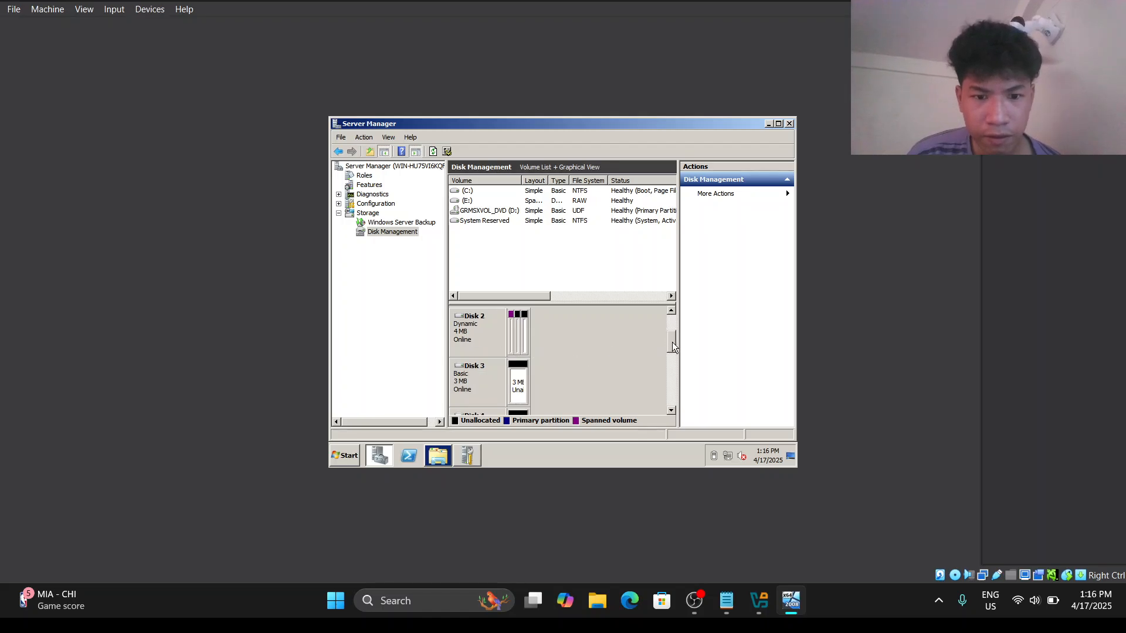
scroll(463, 379, "right", 2)
right_click(464, 377)
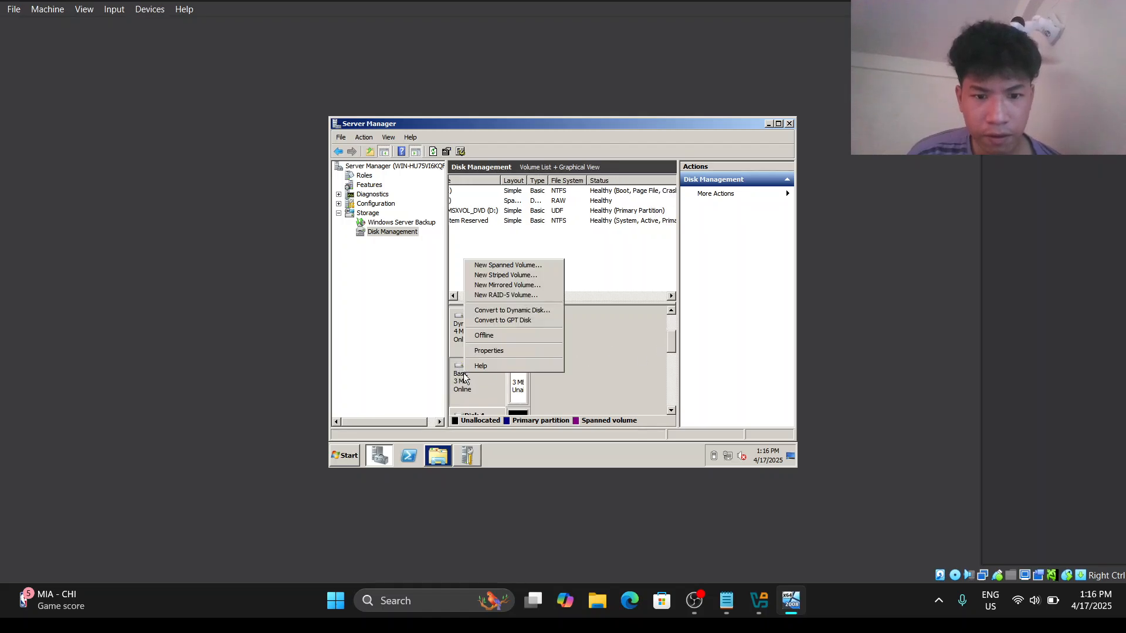
left_click(505, 275)
left_click(669, 411)
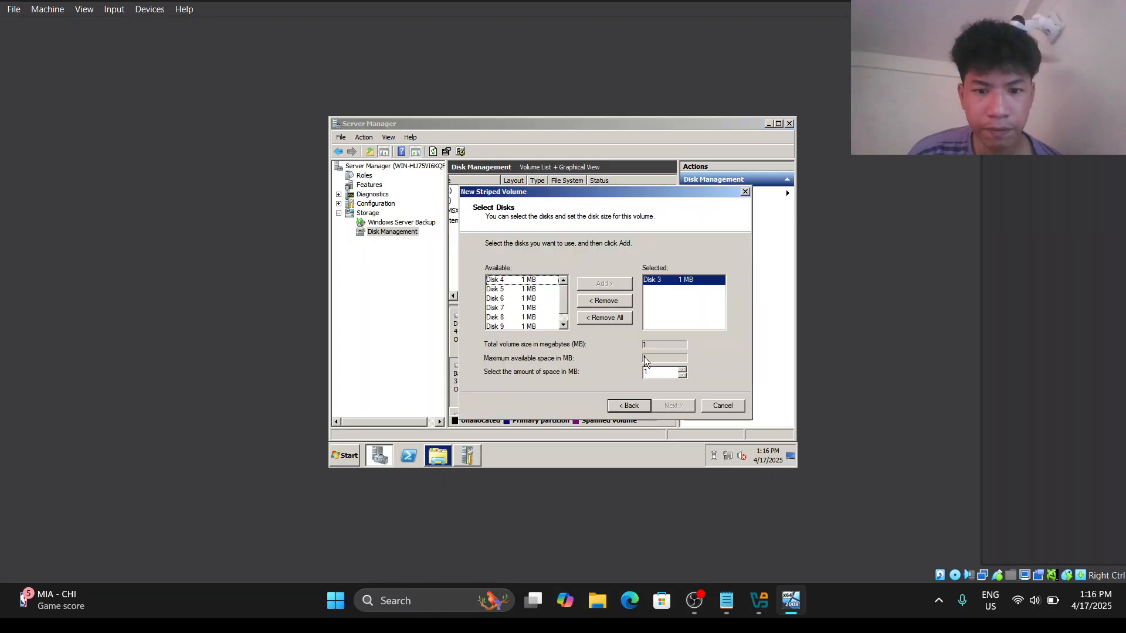
left_click(527, 280)
left_click(585, 283)
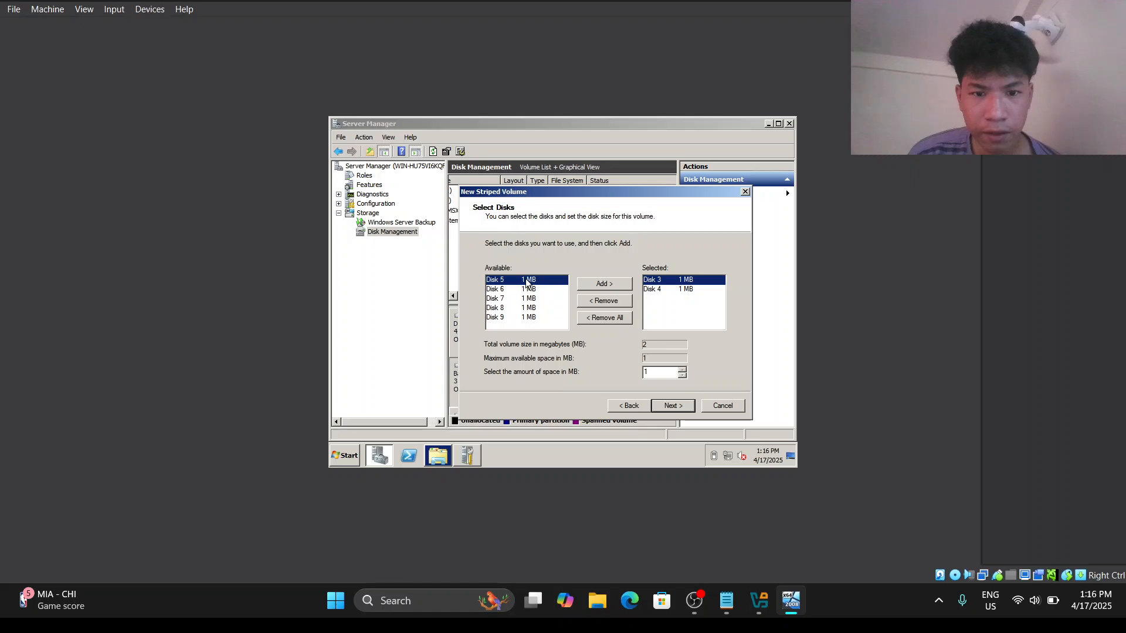
left_click(663, 407)
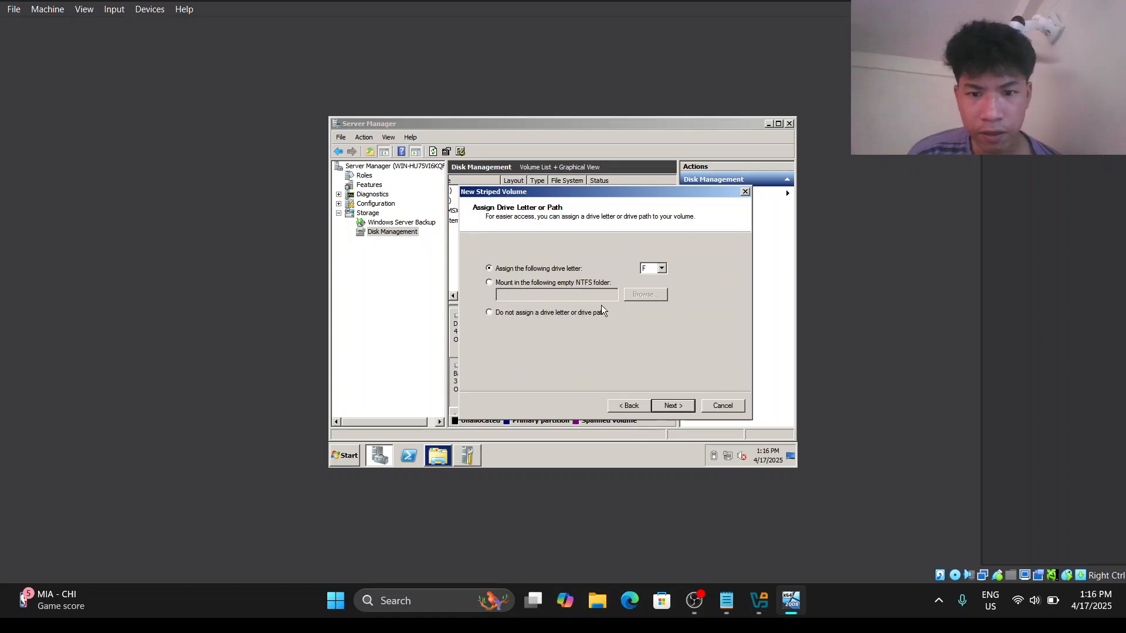
left_click(669, 406)
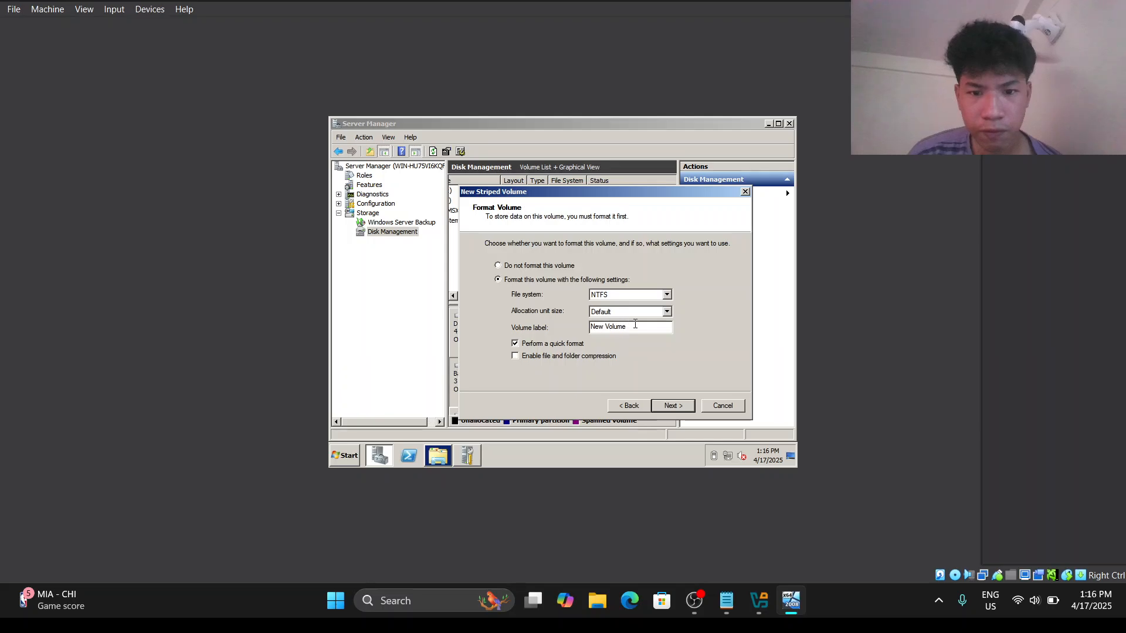
Label the striped volume Stripped, keep the NTFS quick format, and create it, accepting the conversion of its disks to dynamic
left_click_drag(635, 324, 589, 326)
type("Stri[e")
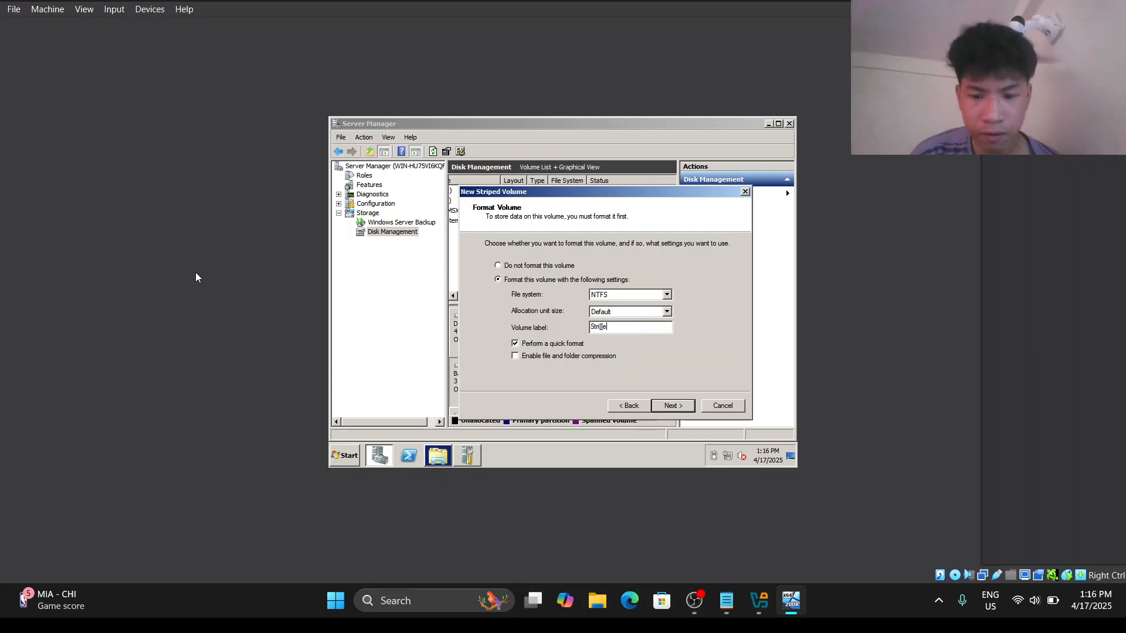
key("BackSpace")
type("pe")
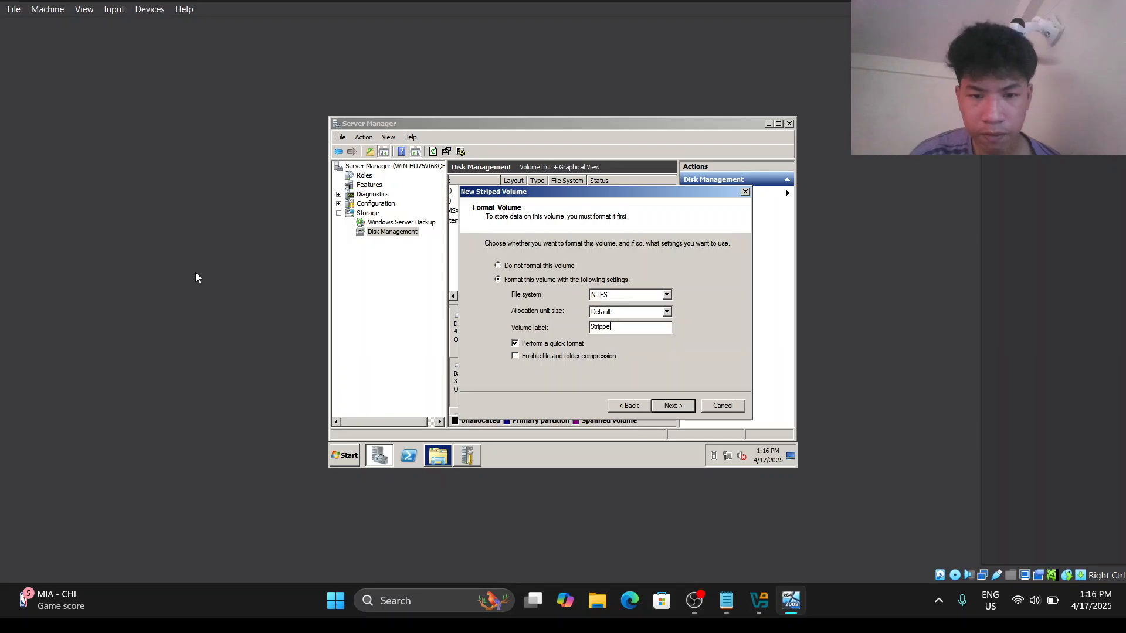
type("d")
left_click(679, 405)
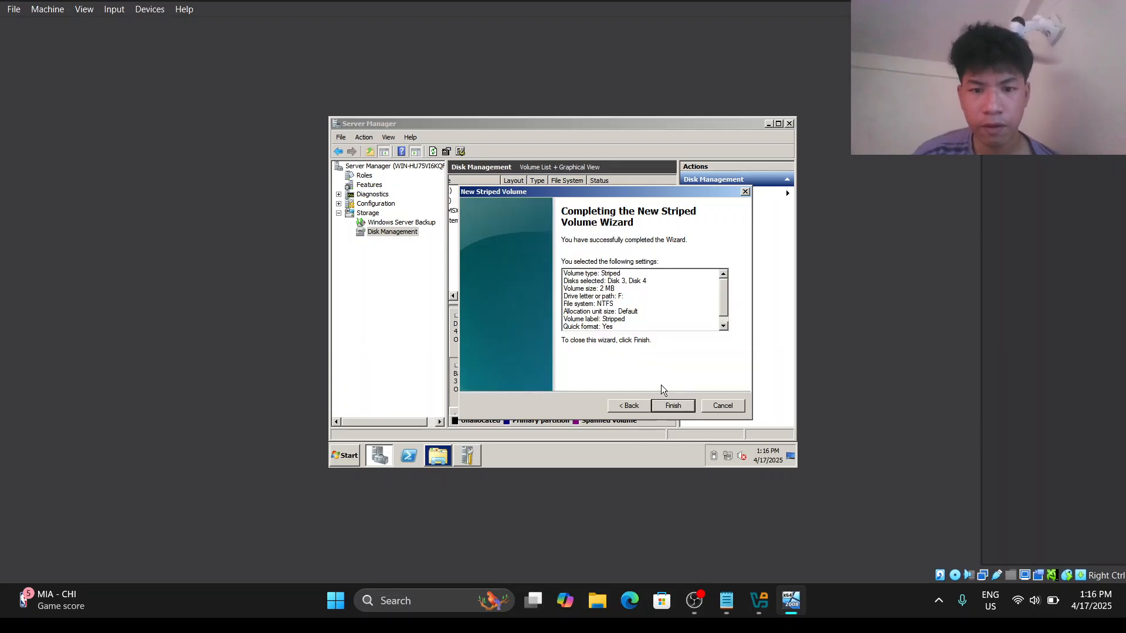
left_click(681, 404)
left_click(590, 326)
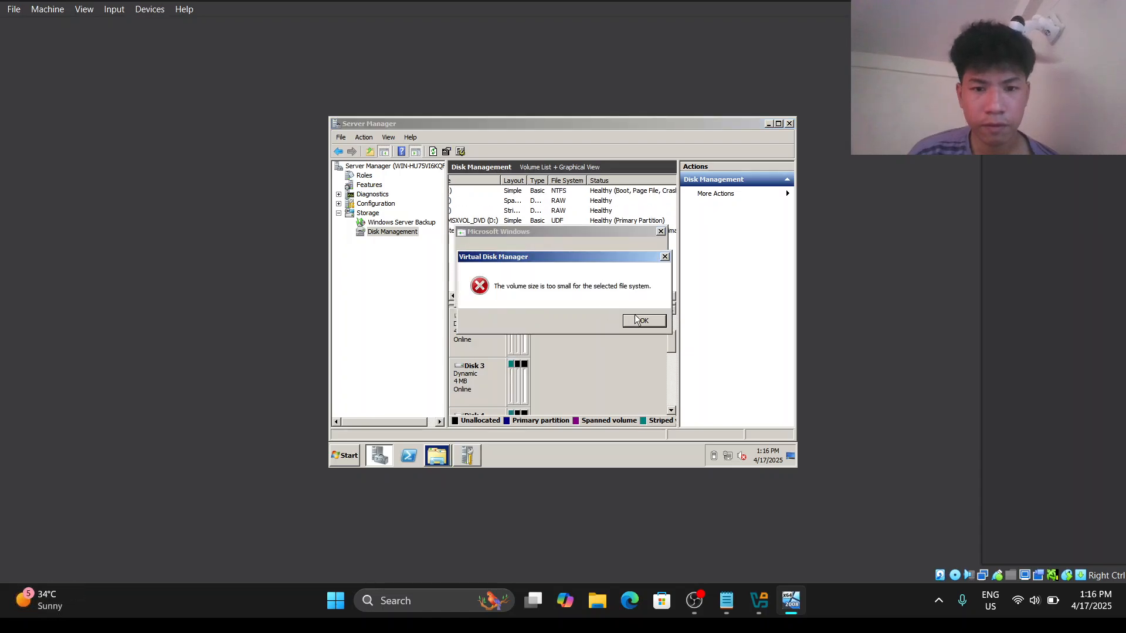
left_click(641, 319)
Set up a new mirrored volume on Disk 5 and Disk 6 using 1 MB from each, with drive letter G
left_click_drag(672, 343, 672, 360)
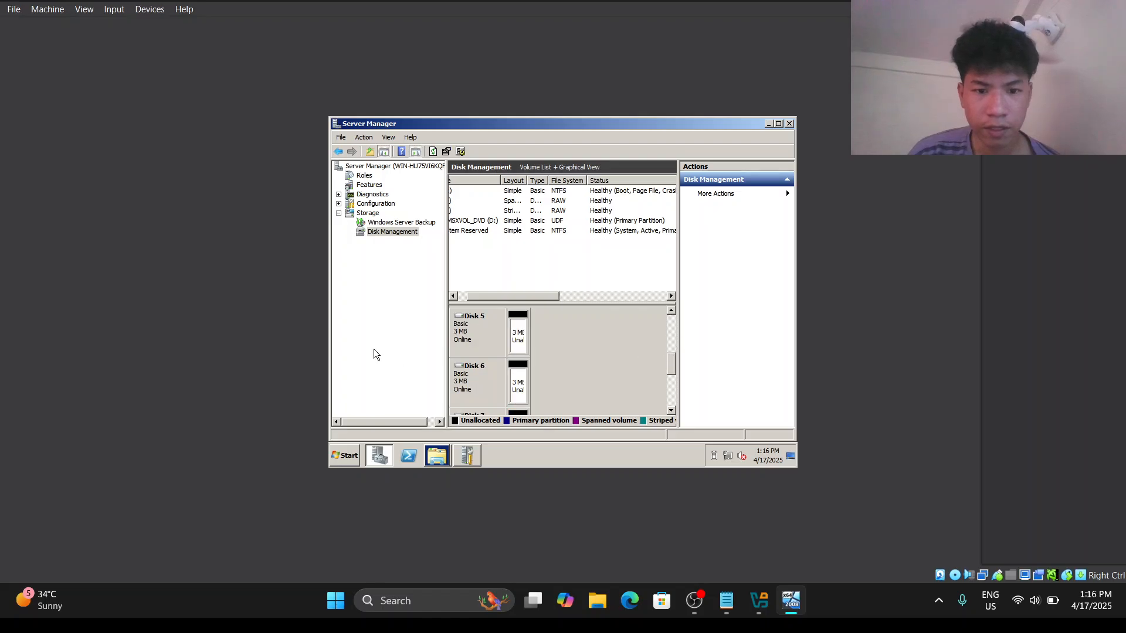
right_click(479, 333)
left_click(509, 248)
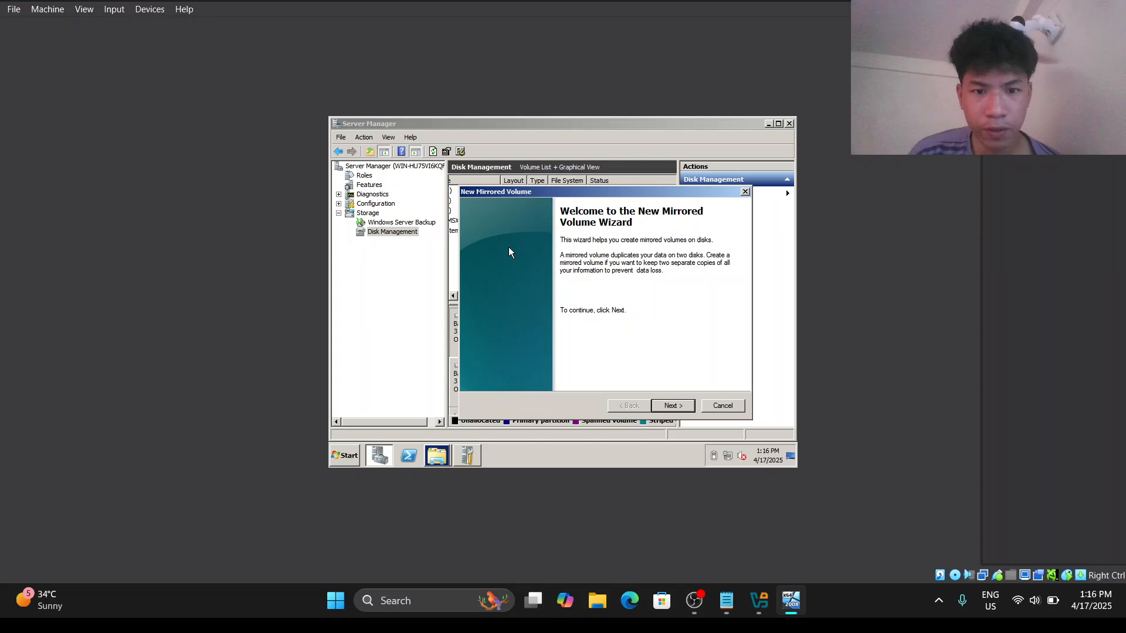
left_click(664, 404)
left_click(613, 288)
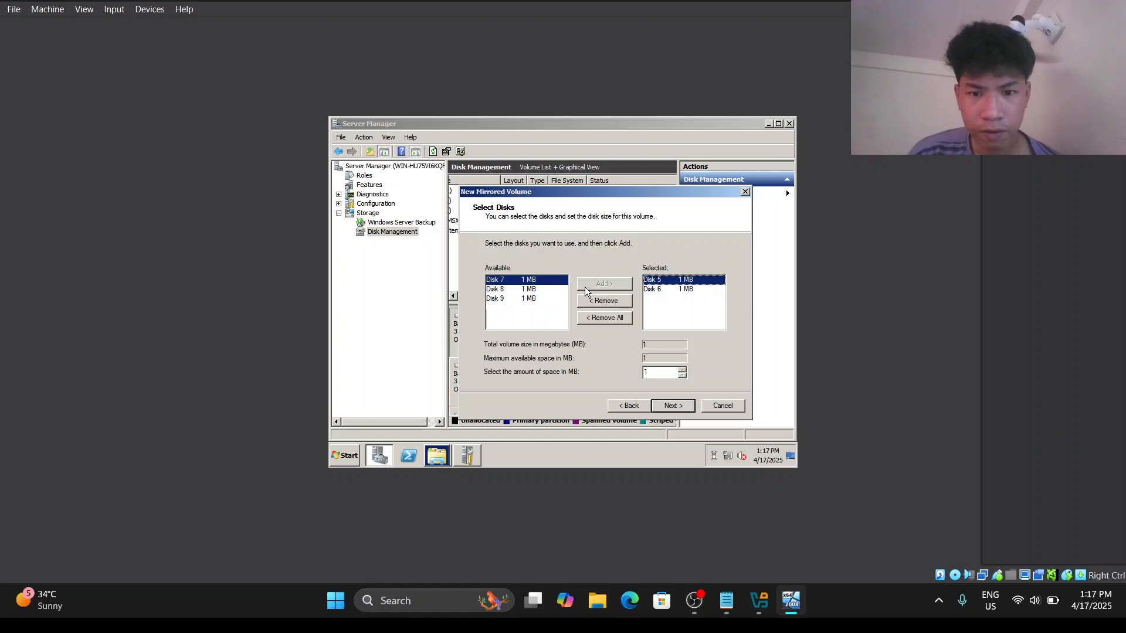
left_click(673, 407)
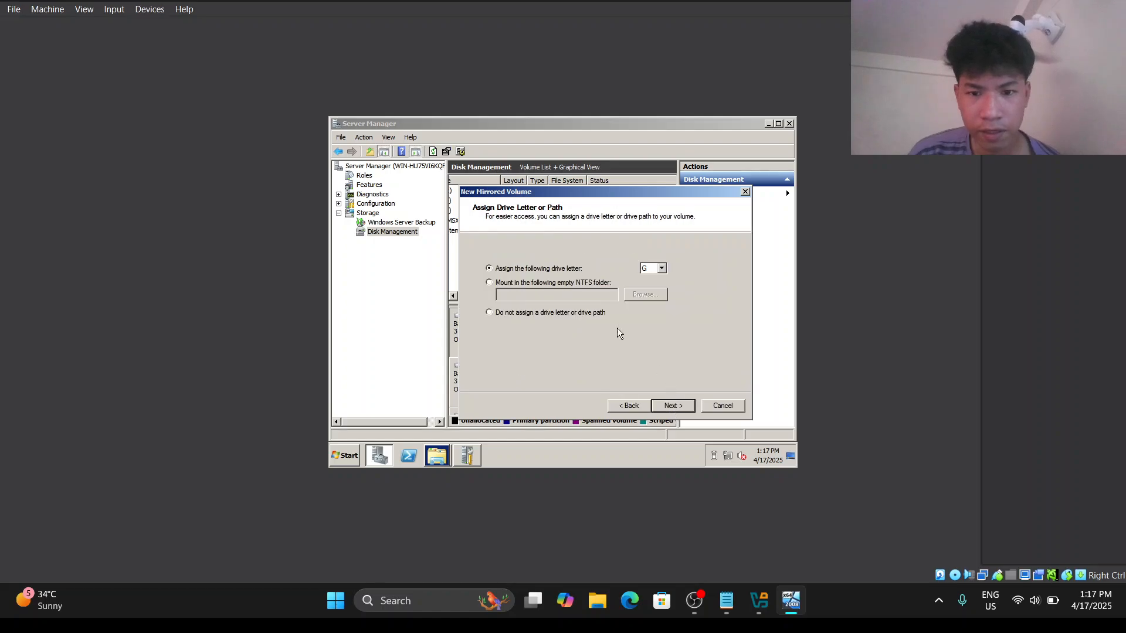
left_click(666, 411)
Label the mirrored volume Mirrored, keep the NTFS quick format, and create it, accepting the conversion of its disks to dynamic
left_click_drag(630, 326, 523, 317)
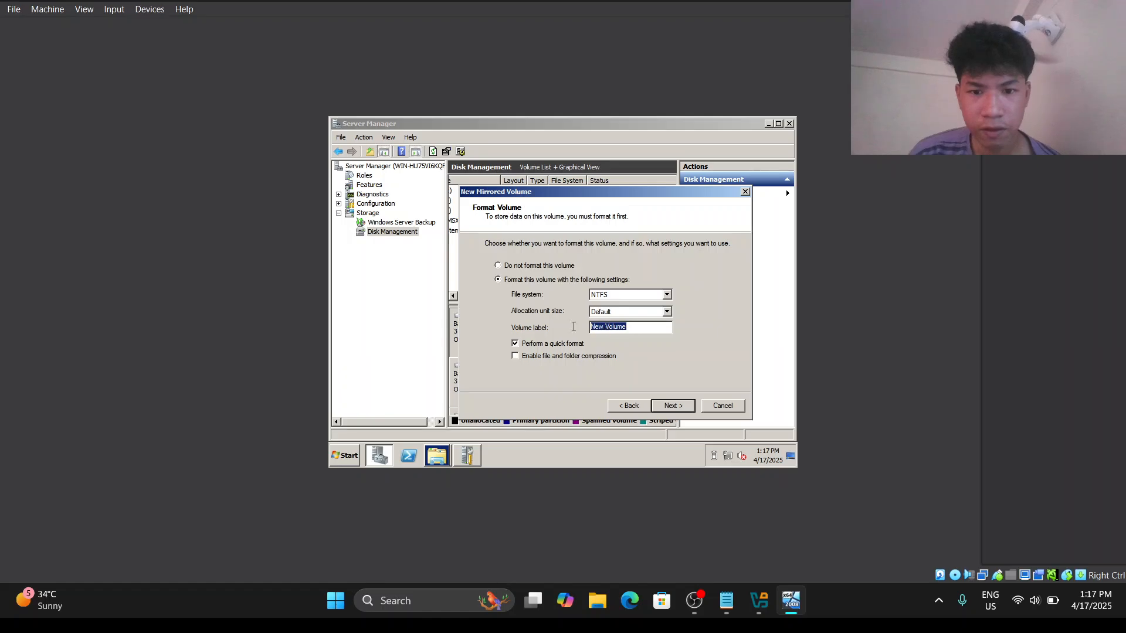
type("Mirrored")
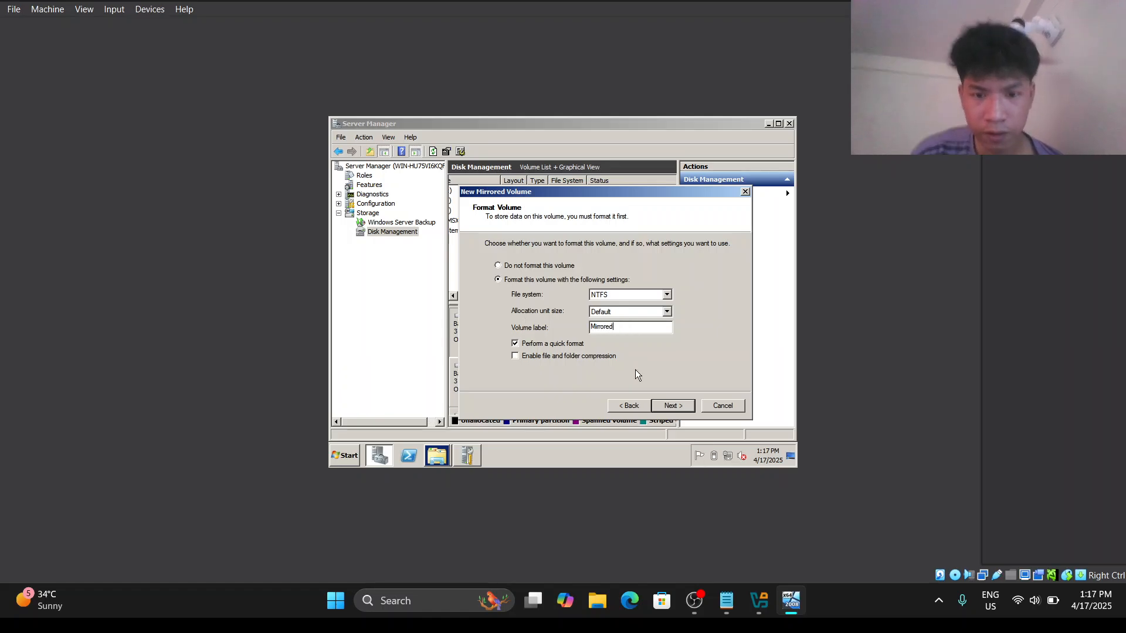
left_click(684, 409)
left_click(674, 406)
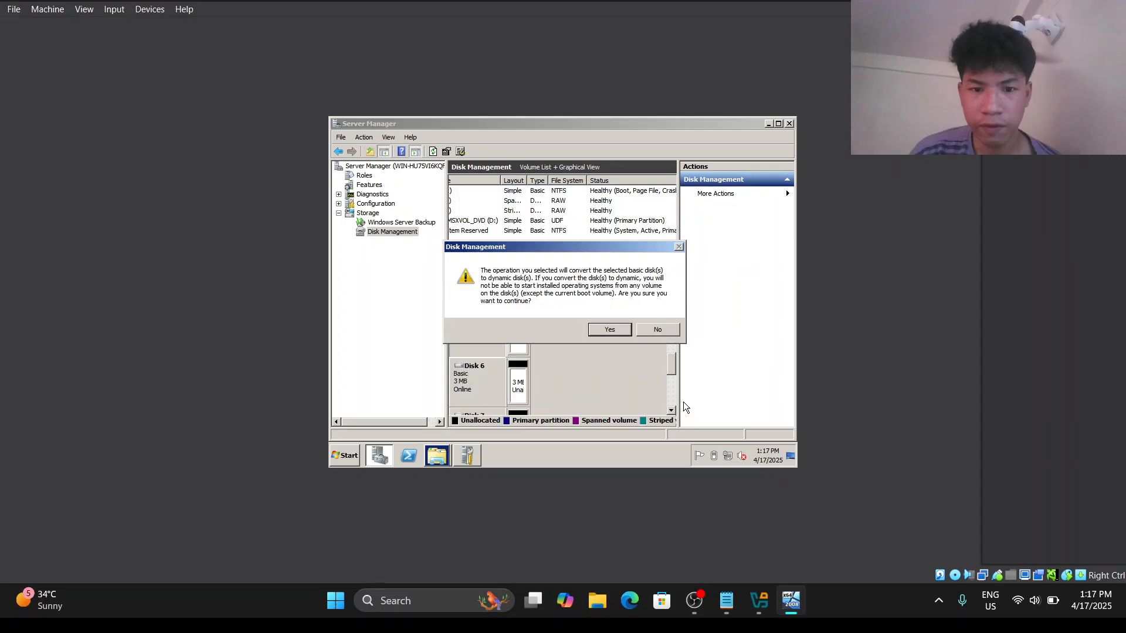
left_click(612, 329)
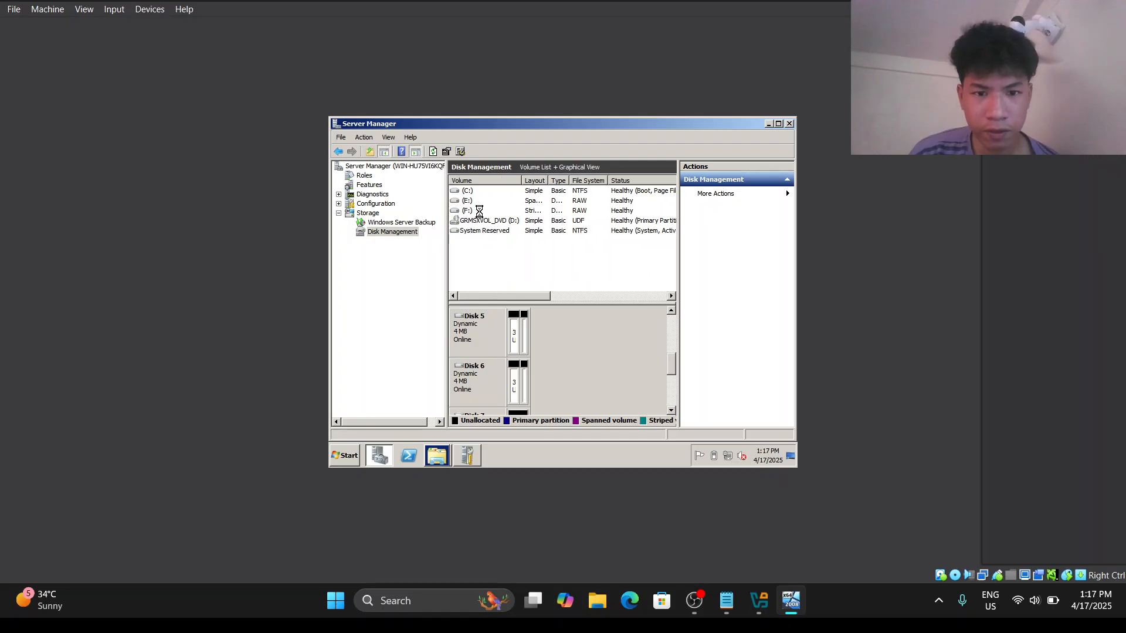
left_click(652, 317)
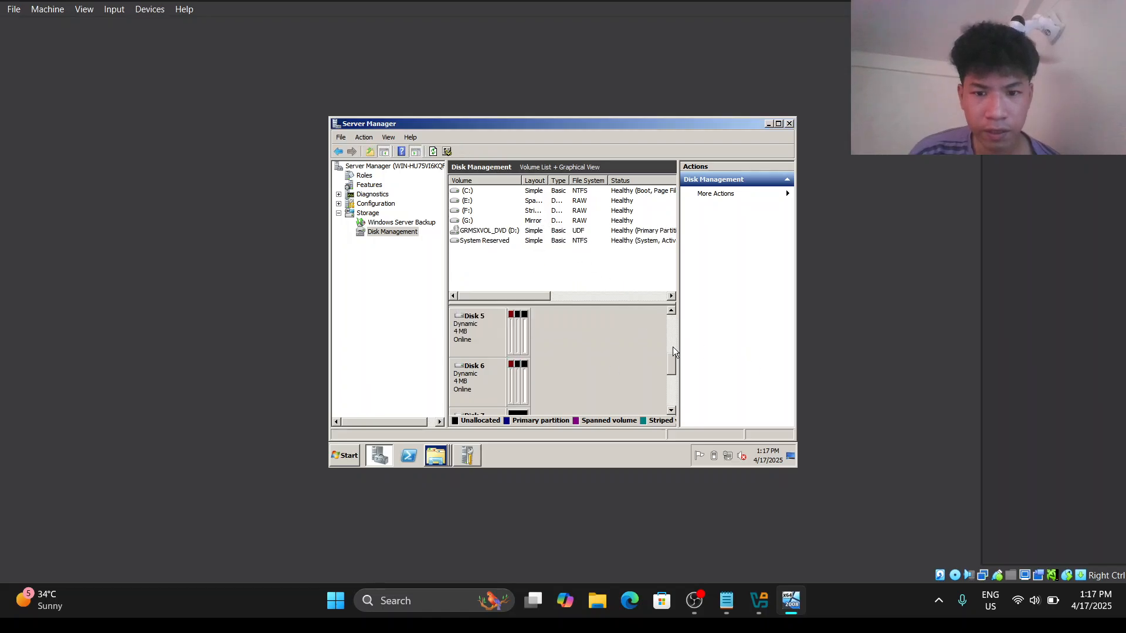
Start a new RAID-5 volume from Disk 7 and add Disk 8 and Disk 9, using 1 MB from each
scroll(672, 363, "down", 5)
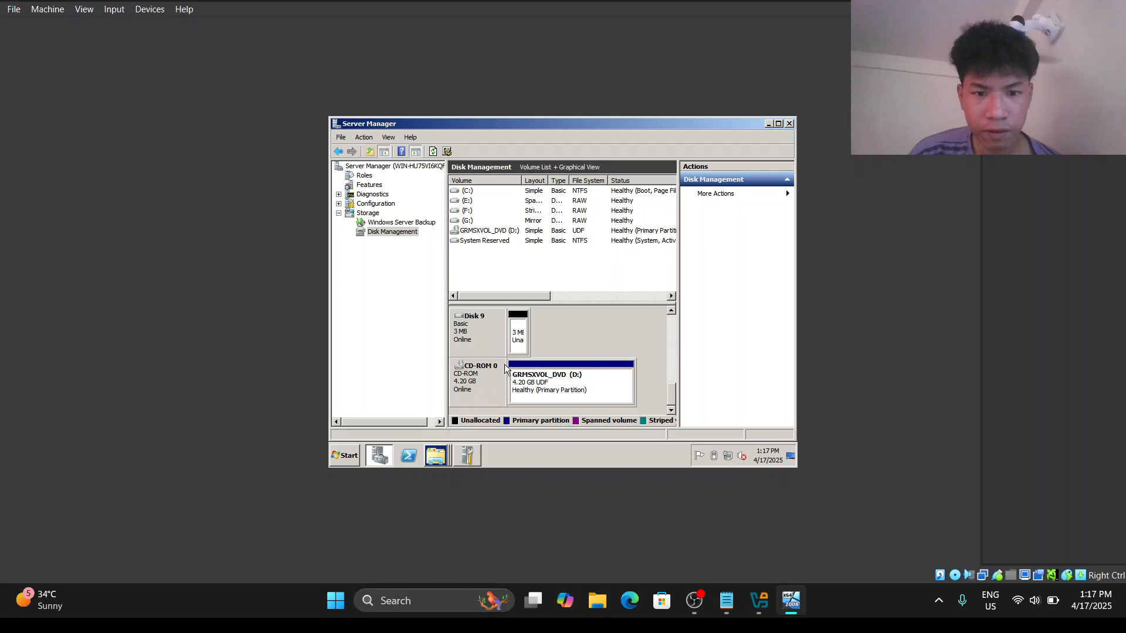
scroll(672, 388, "up", 1)
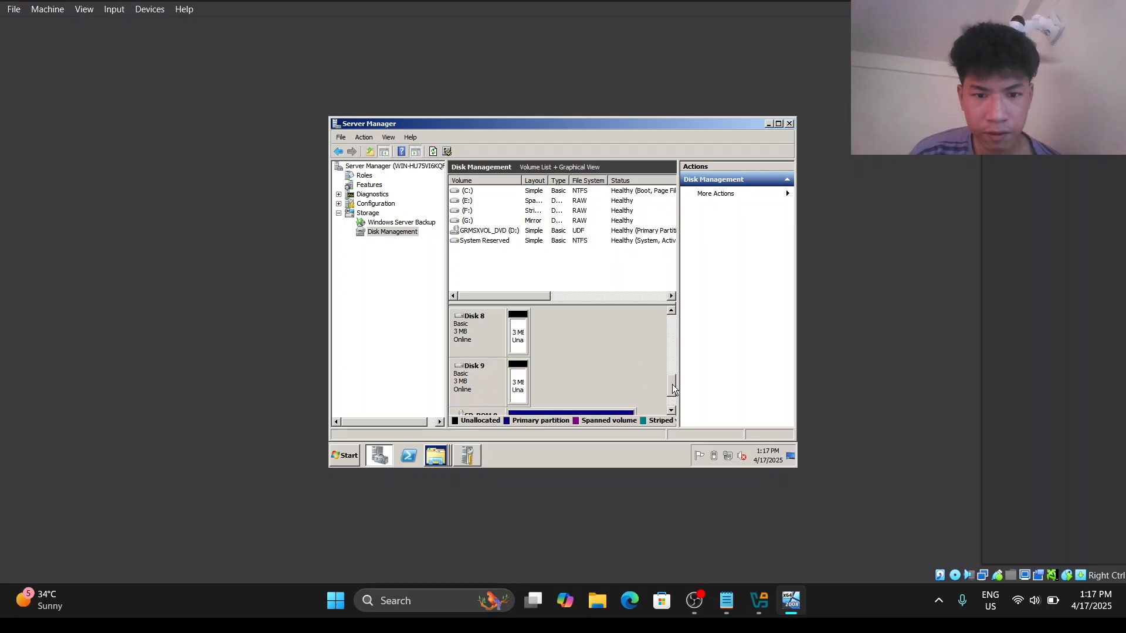
right_click(484, 329)
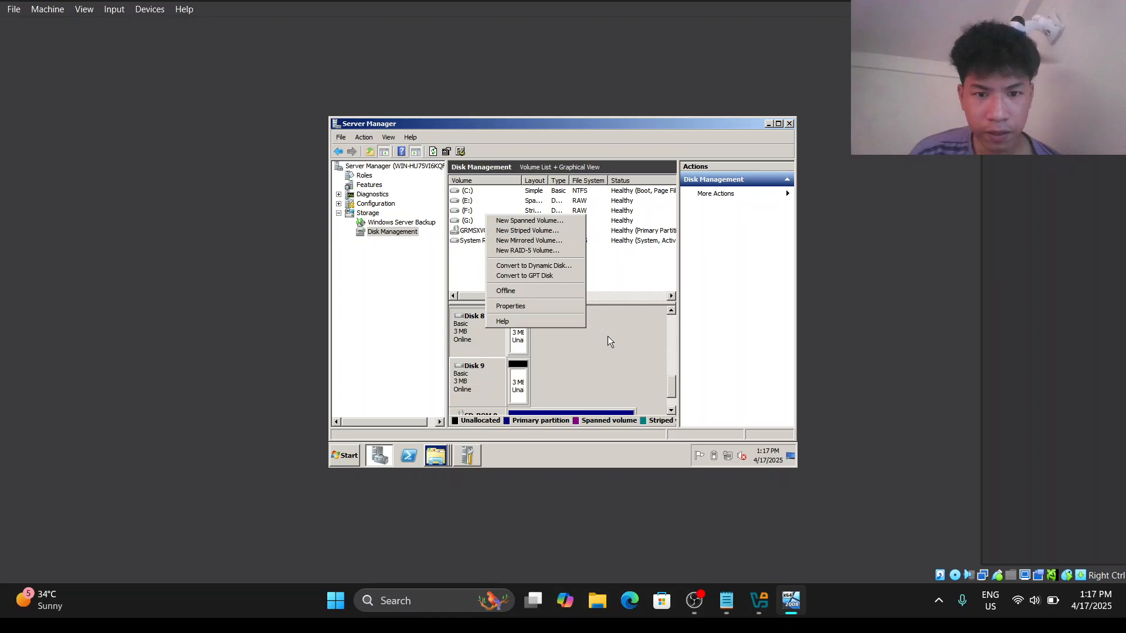
left_click(673, 385)
scroll(674, 382, "up", 1)
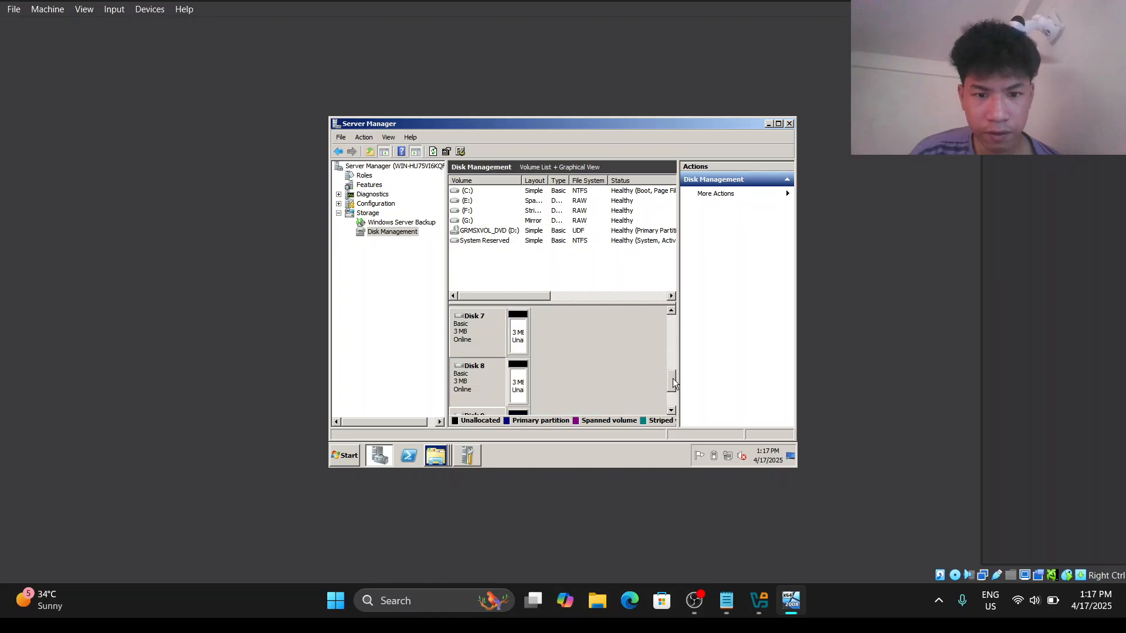
right_click(478, 329)
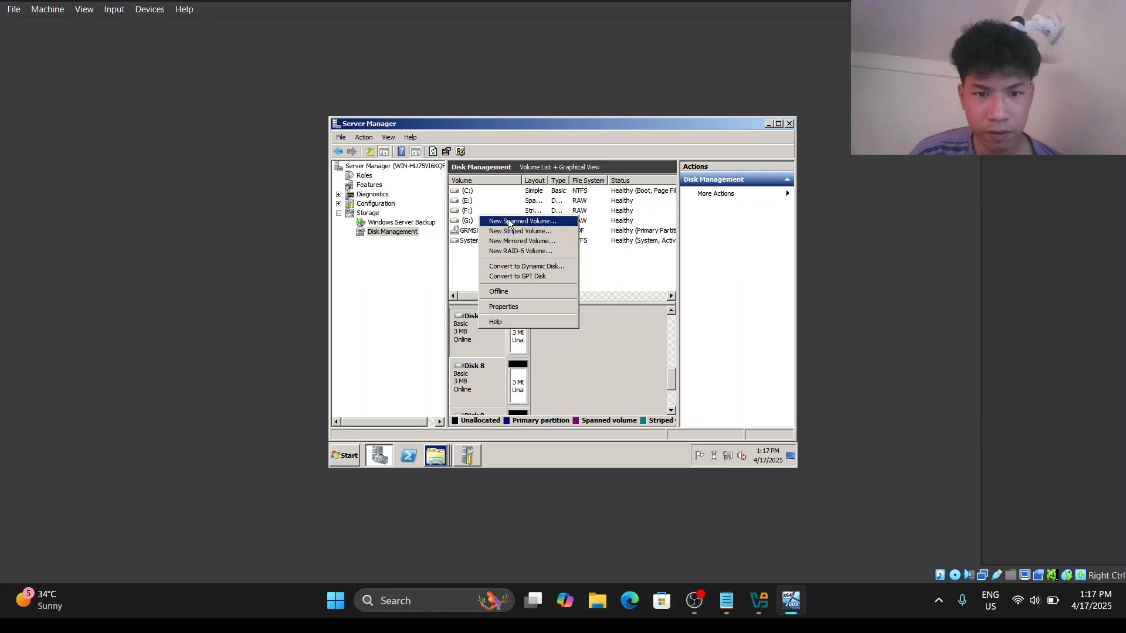
left_click(512, 252)
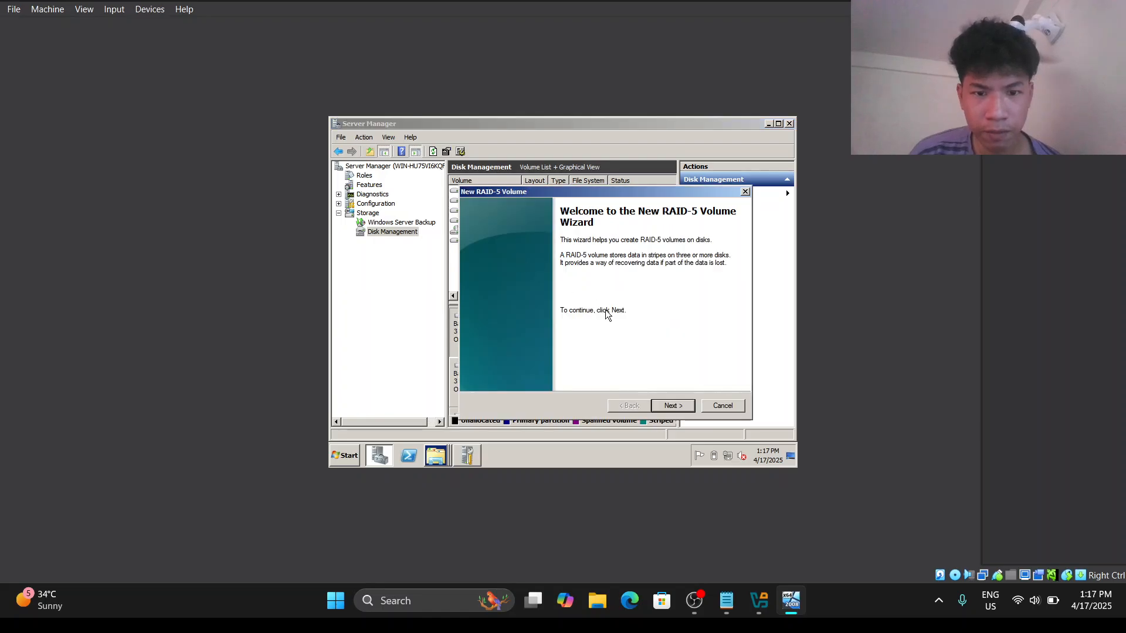
left_click(678, 413)
left_click(541, 281)
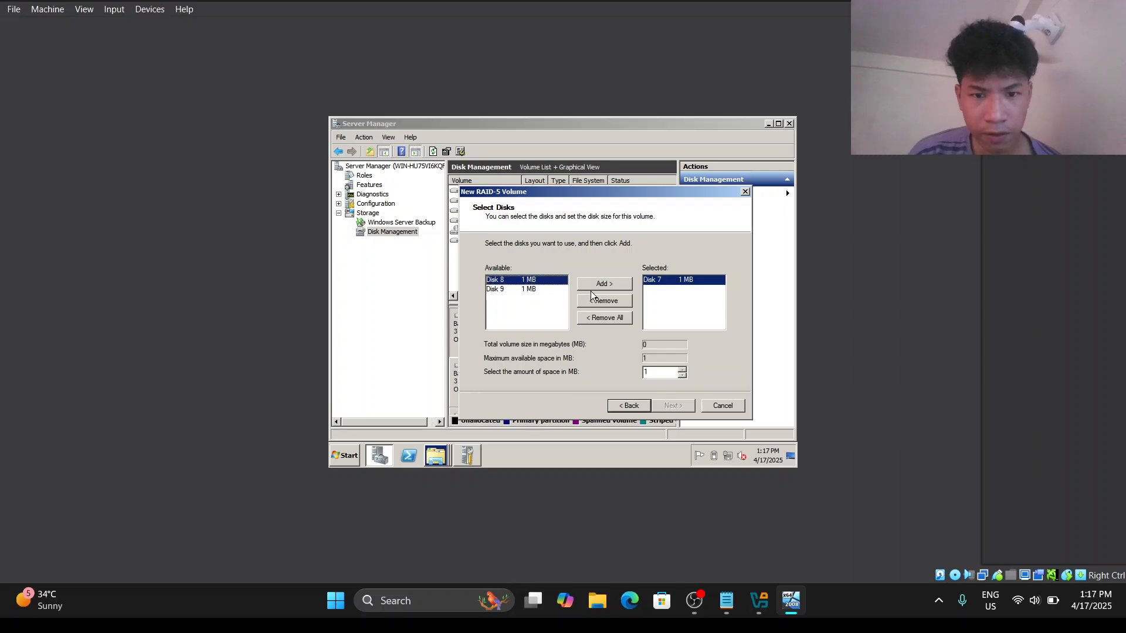
left_click(604, 284)
left_click(554, 284)
left_click(593, 286)
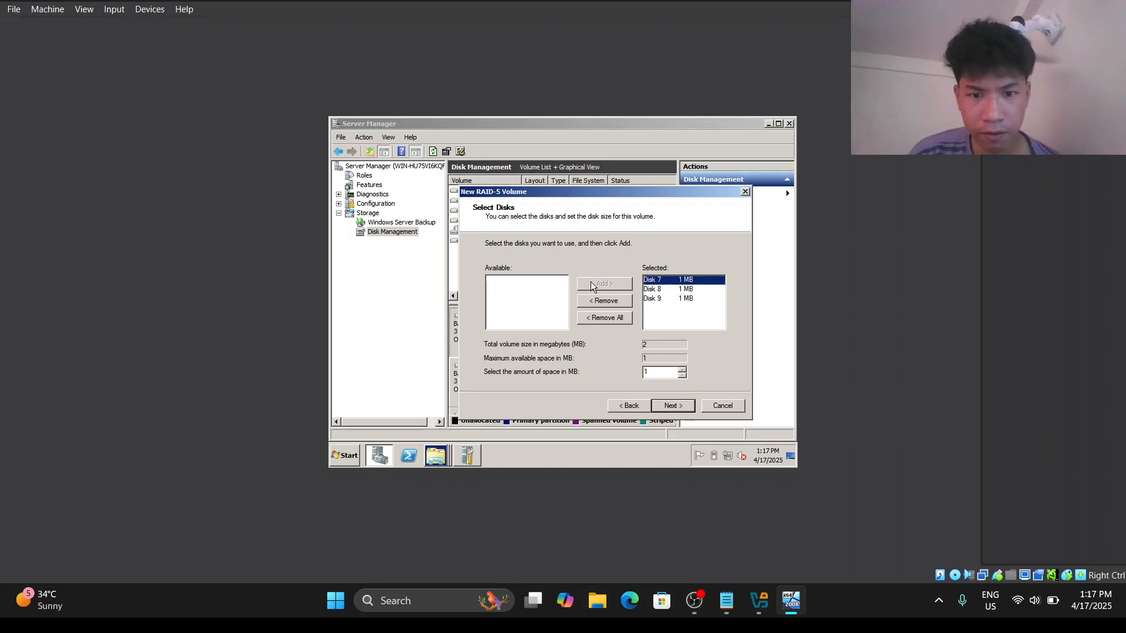
Accept drive letter H, label the RAID-5 volume Raid 5 with an NTFS quick format, and create it, accepting the dynamic disk conversion
left_click(680, 411)
left_click(672, 405)
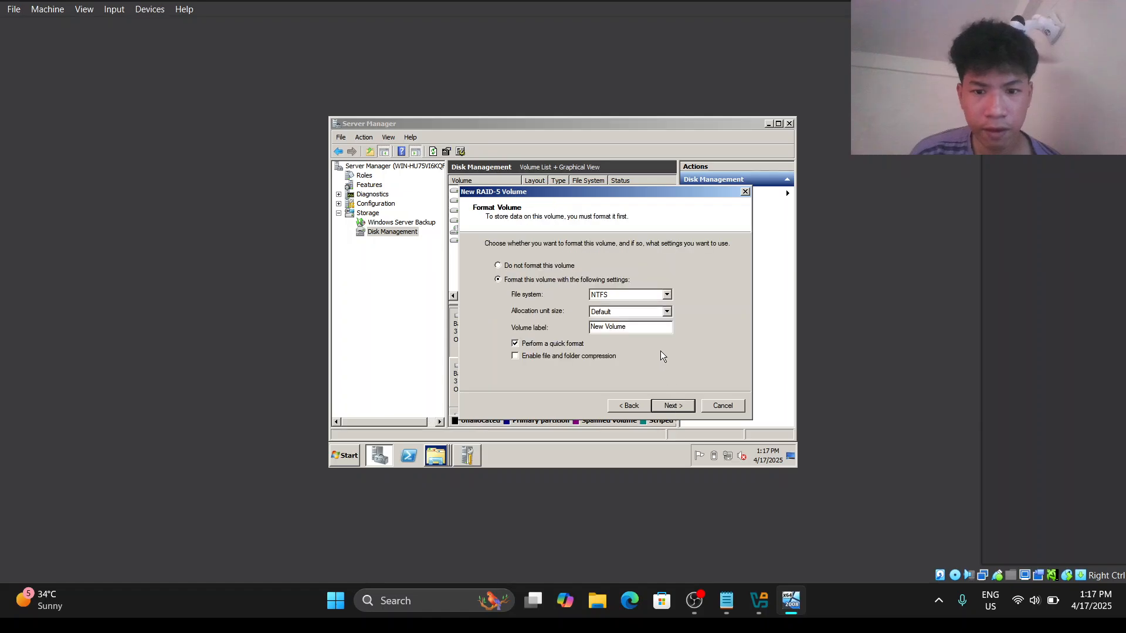
left_click_drag(645, 332, 361, 291)
type("Raid 5")
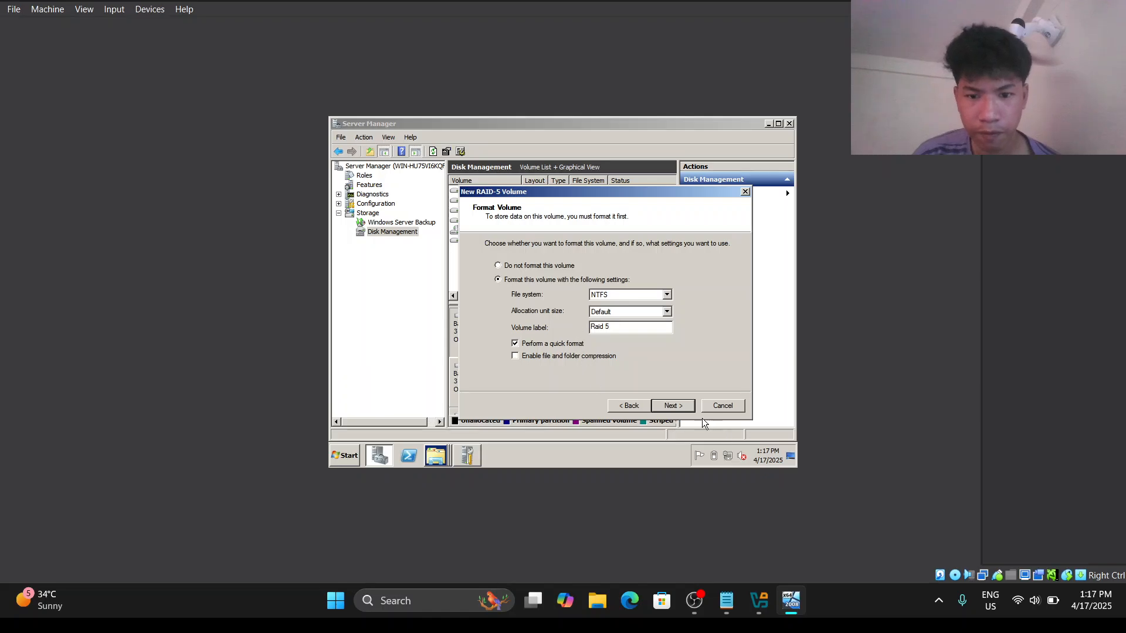
left_click(673, 406)
left_click(674, 405)
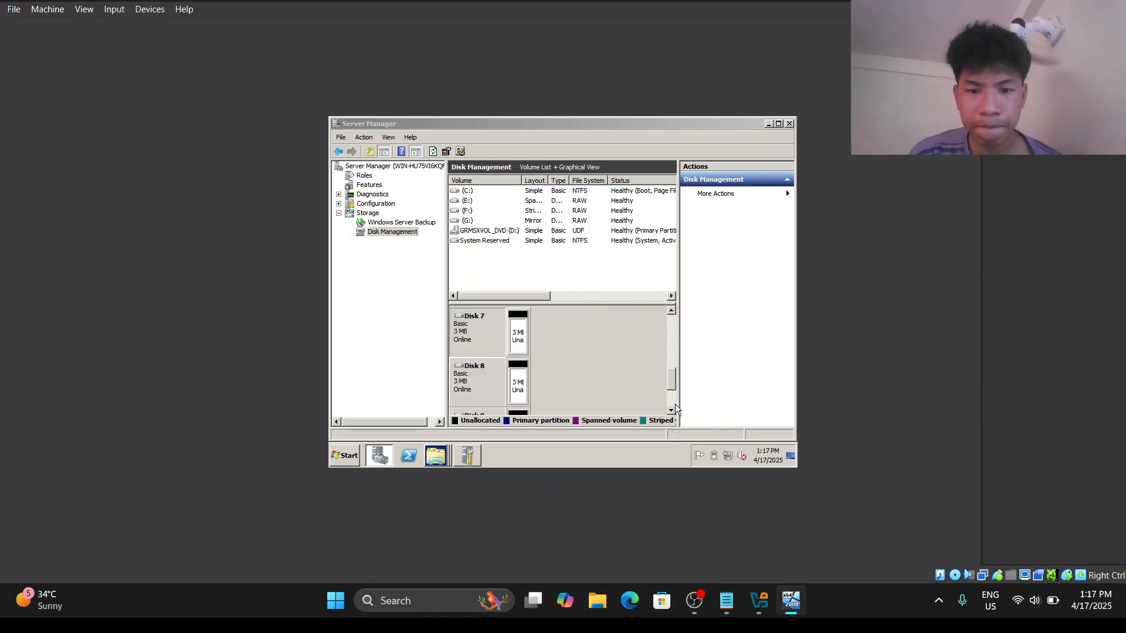
left_click(607, 330)
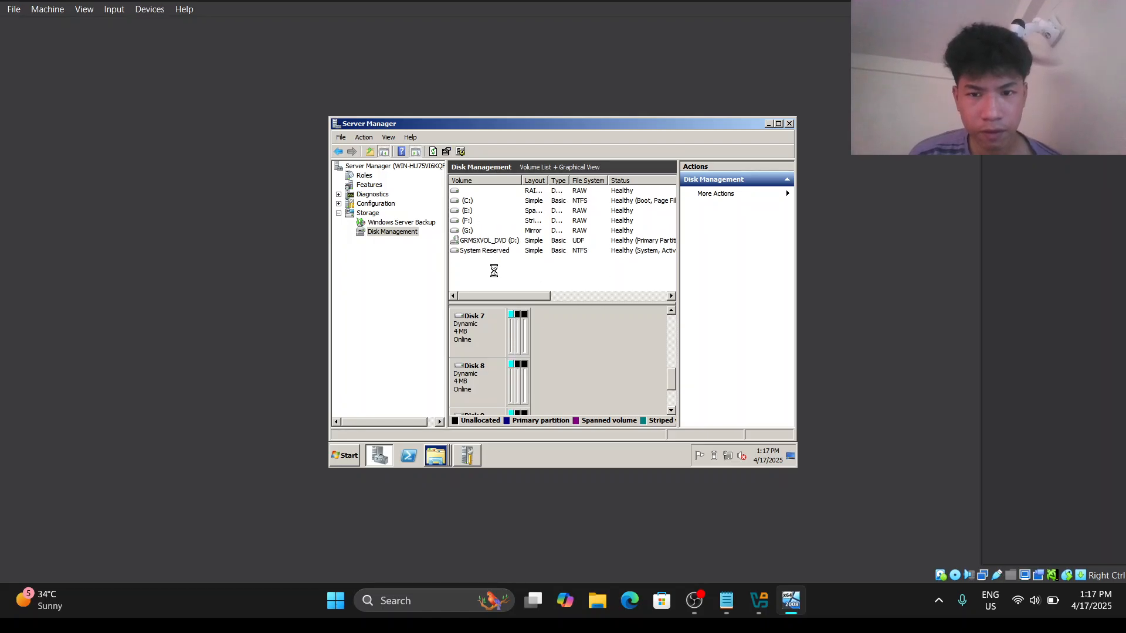
left_click(645, 323)
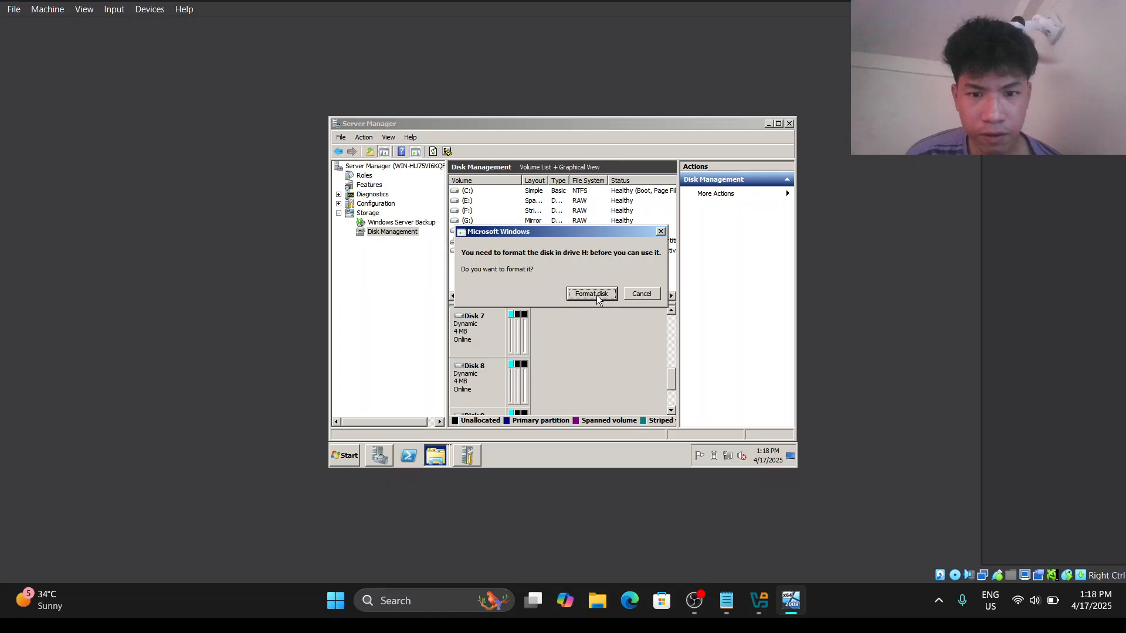
Try to quick format drive H: as NTFS with a 4096-byte allocation unit size
left_click(603, 293)
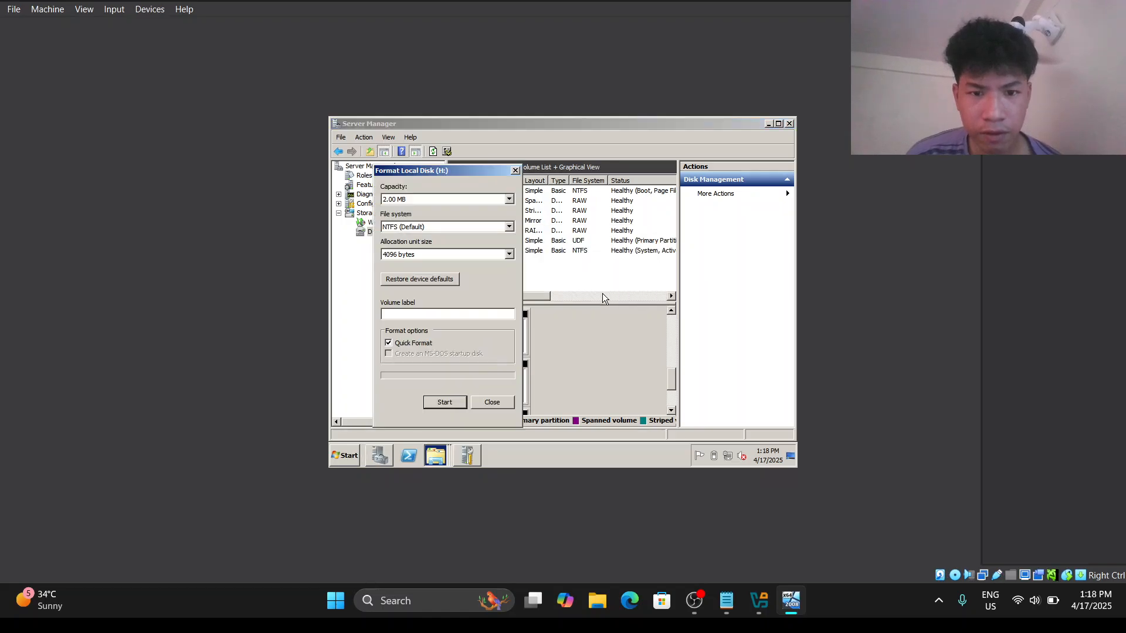
left_click(463, 409)
left_click(654, 300)
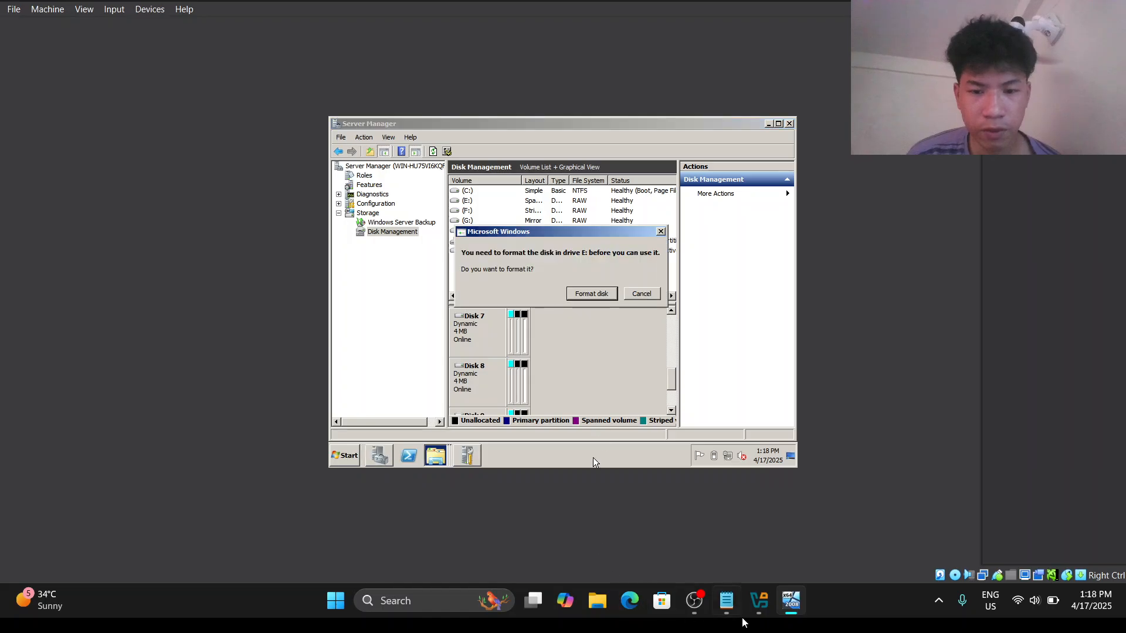
left_click(694, 601)
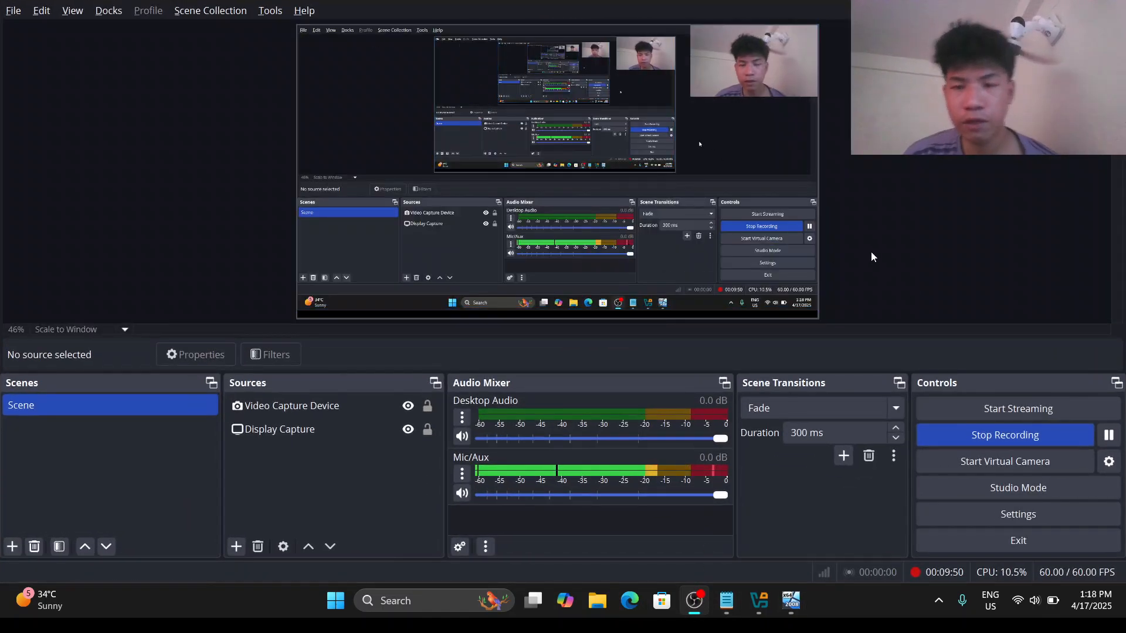